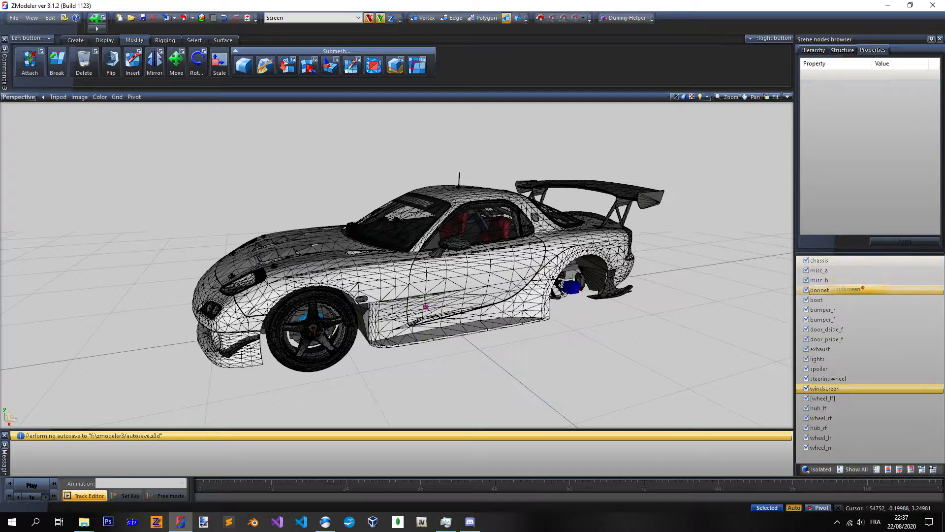
# - Move bumper_f above bumper_r in the scene node list
pyautogui.click(854, 320)
pyautogui.click(855, 326)
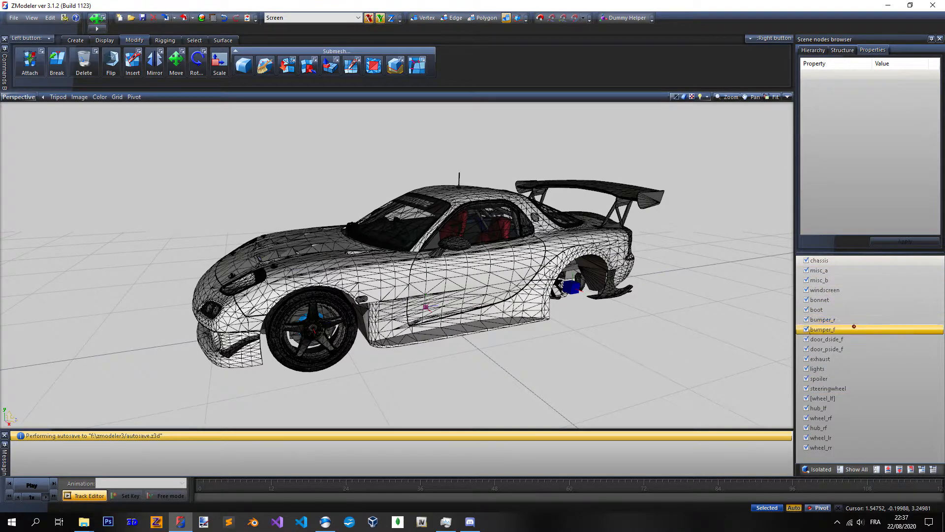
pyautogui.moveTo(838, 329); pyautogui.dragTo(857, 319)
pyautogui.click(856, 338)
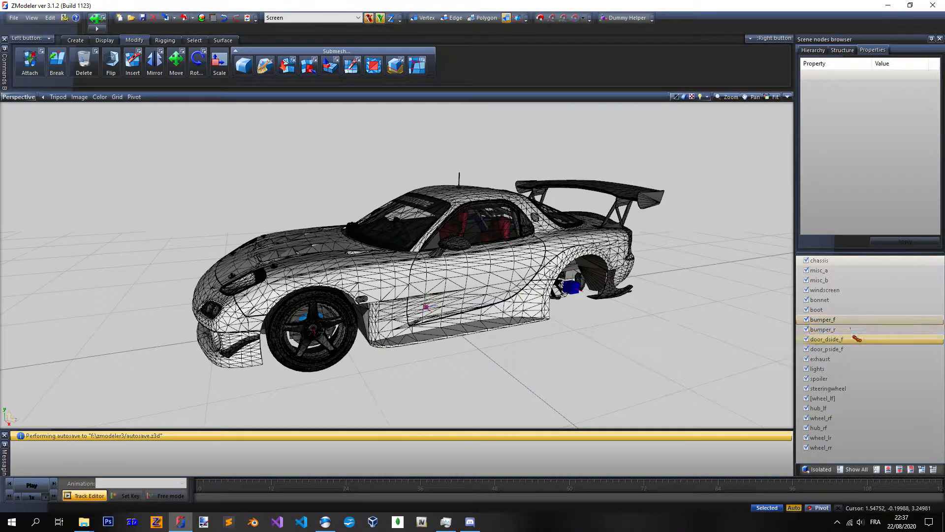
# - Rename the lights node as misc_c and move it directly below misc_b in the node list
pyautogui.click(839, 348)
pyautogui.click(837, 358)
pyautogui.click(836, 369)
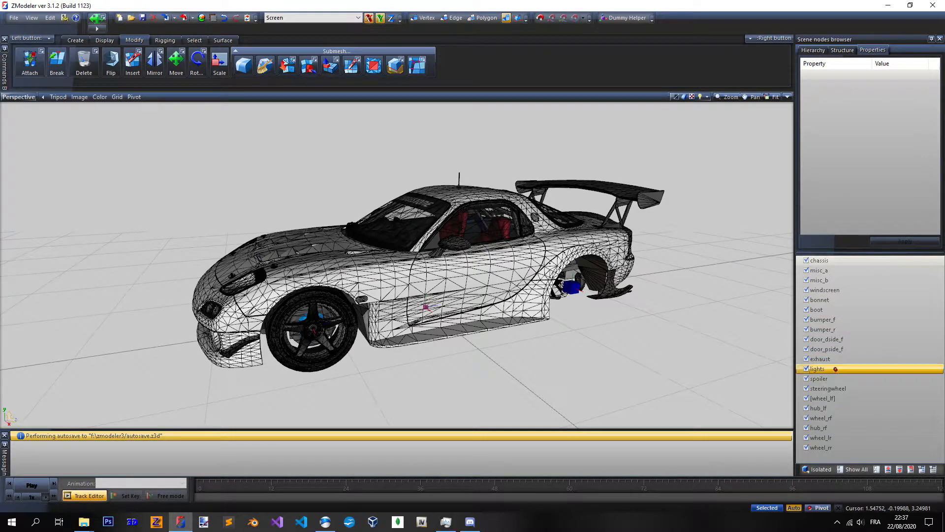
pyautogui.click(838, 369)
pyautogui.write('misc_c')
pyautogui.press('Return')
pyautogui.moveTo(832, 369); pyautogui.dragTo(840, 282)
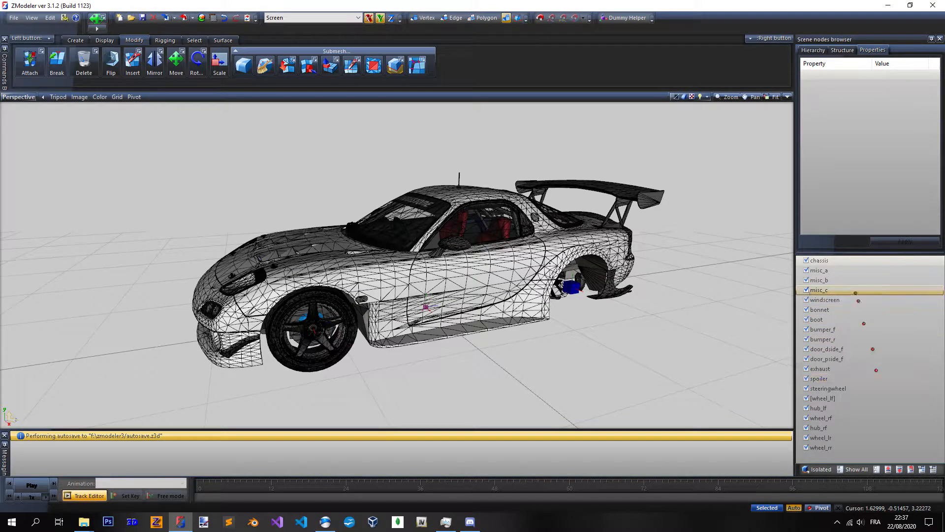
# - Select the chassis node and examine where its mesh sits within the car
pyautogui.click(840, 260)
pyautogui.scroll(-3, 498, 266)
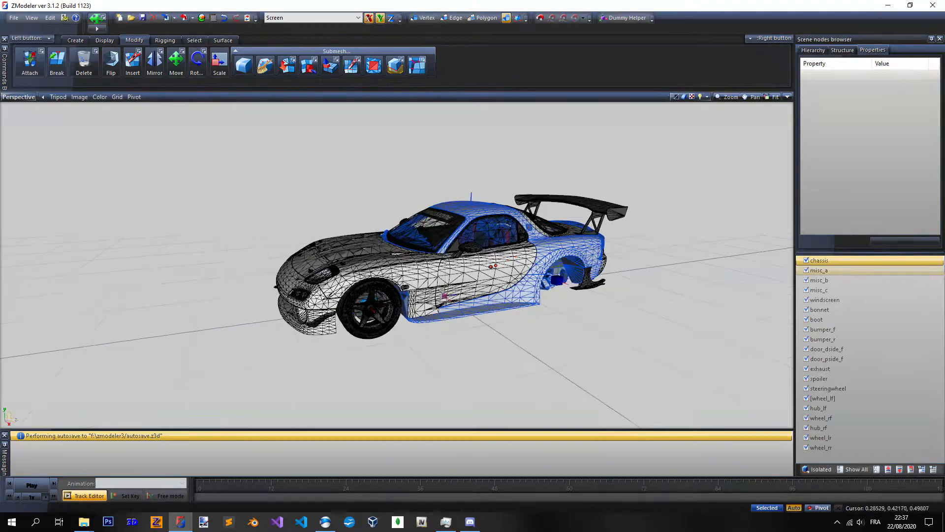
pyautogui.scroll(3, 493, 266)
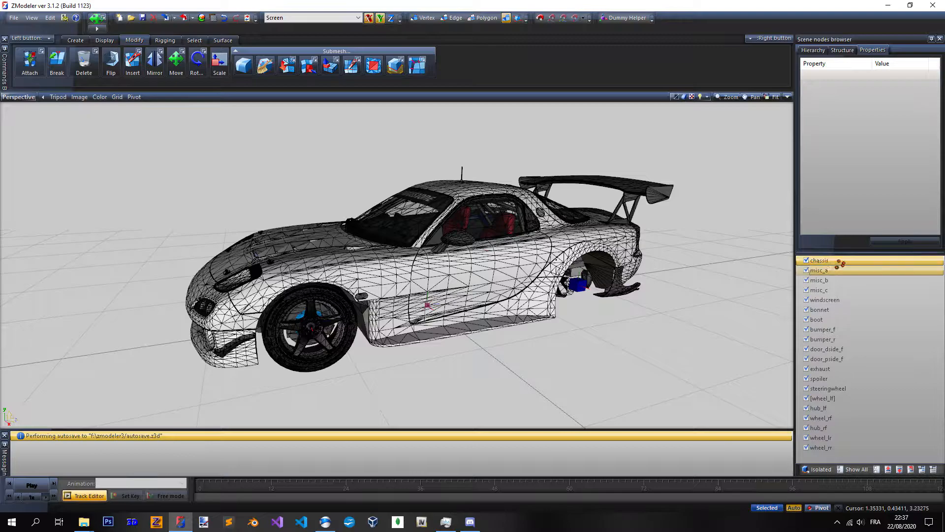
pyautogui.scroll(-3, 548, 249)
pyautogui.scroll(2, 547, 250)
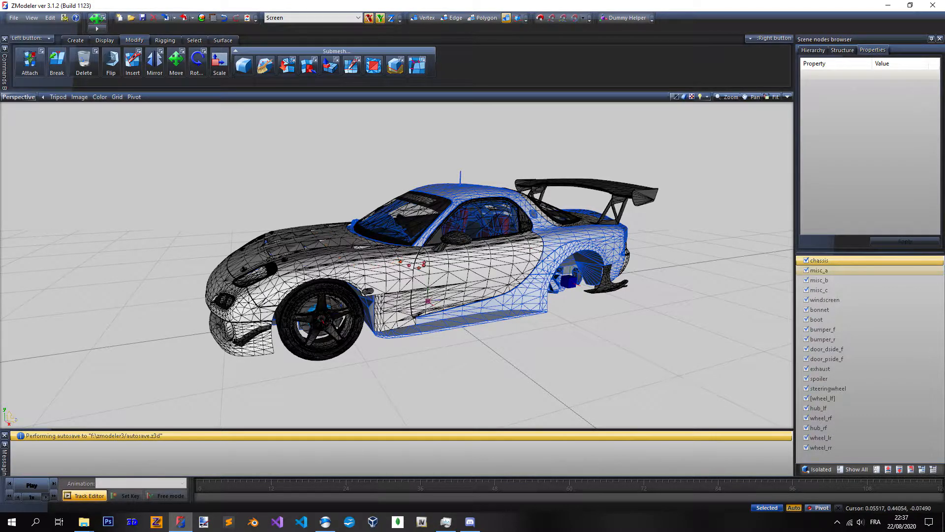
pyautogui.scroll(-3, 428, 264)
pyautogui.scroll(4, 446, 264)
pyautogui.moveTo(446, 265); pyautogui.dragTo(502, 251, button='middle')
pyautogui.scroll(-1, 503, 251)
# - Show the chassis node's structure settings and examine the car from the front and side
pyautogui.click(842, 50)
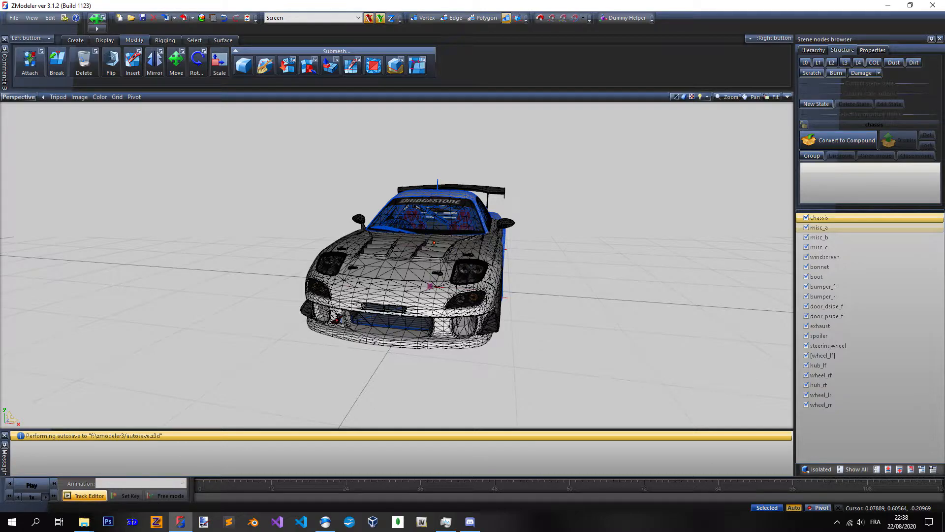
pyautogui.moveTo(429, 244)
pyautogui.mouseDown(button='middle')
pyautogui.moveTo(438, 245)
pyautogui.moveTo(420, 249)
pyautogui.mouseUp(button='middle')
pyautogui.scroll(3, 438, 245)
pyautogui.moveTo(439, 306); pyautogui.dragTo(437, 309, button='middle')
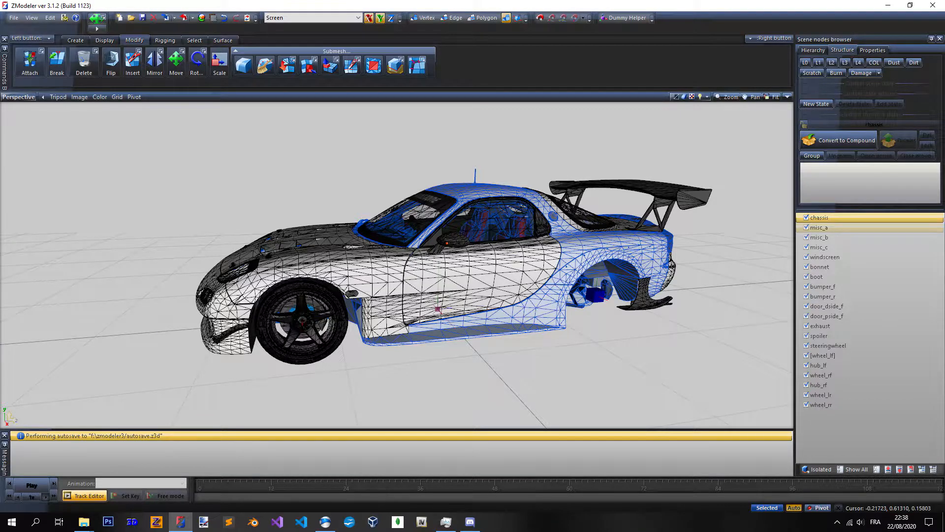
pyautogui.scroll(-2, 446, 242)
pyautogui.scroll(3, 447, 245)
pyautogui.scroll(-3, 455, 249)
pyautogui.scroll(2, 455, 249)
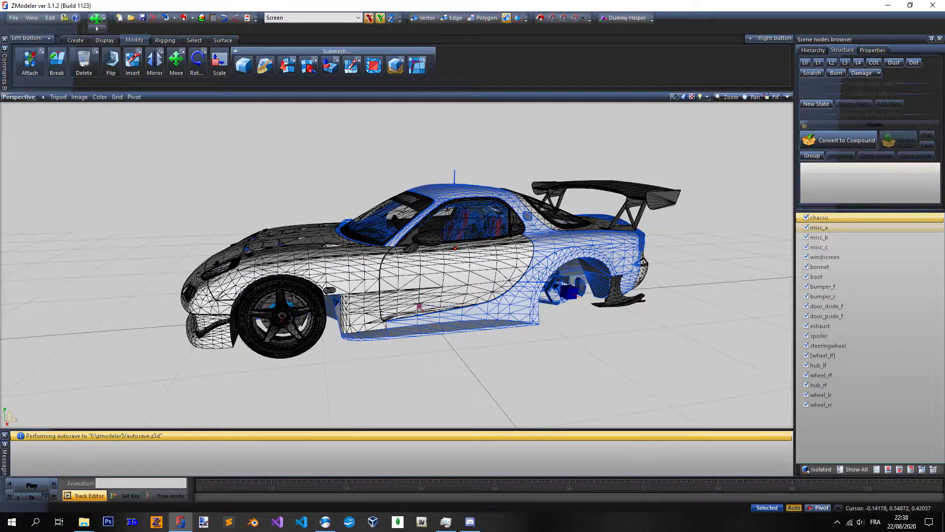
pyautogui.scroll(-1, 455, 248)
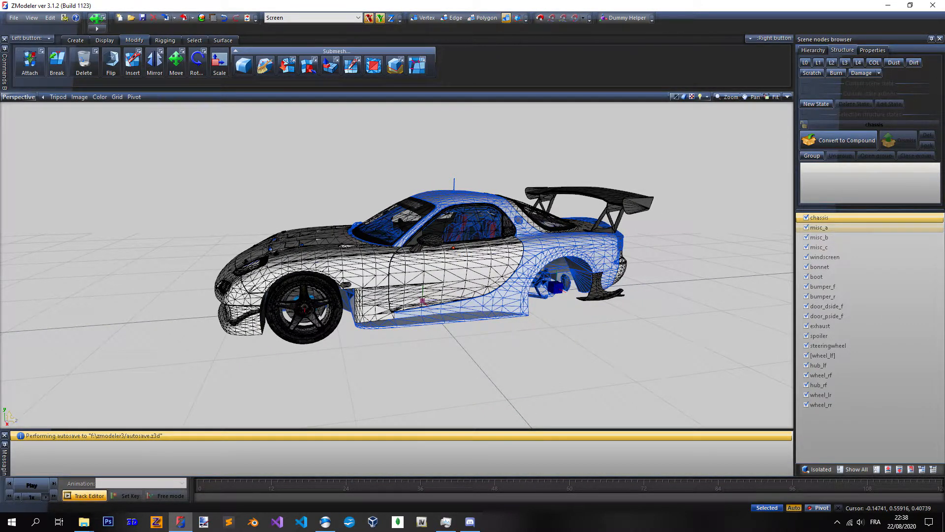
pyautogui.scroll(-1, 454, 246)
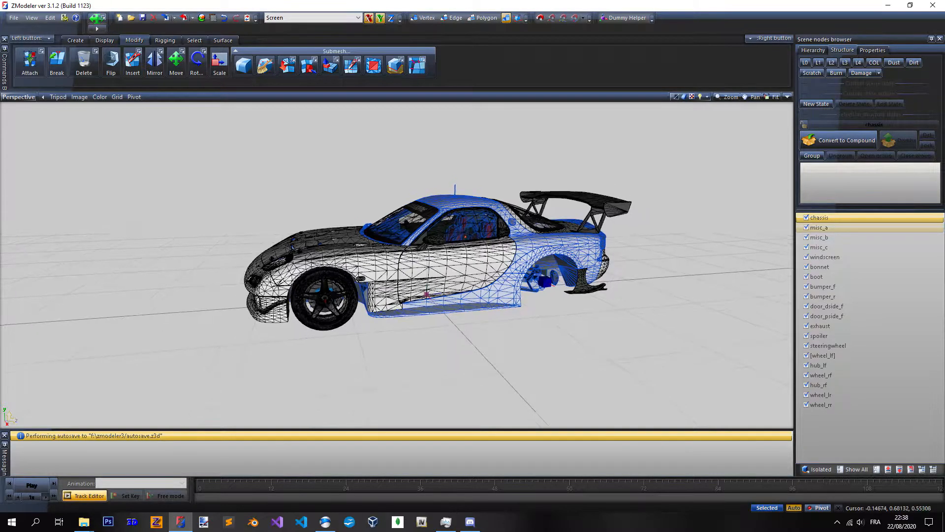
pyautogui.moveTo(455, 247); pyautogui.dragTo(434, 245, button='middle')
pyautogui.scroll(1, 443, 245)
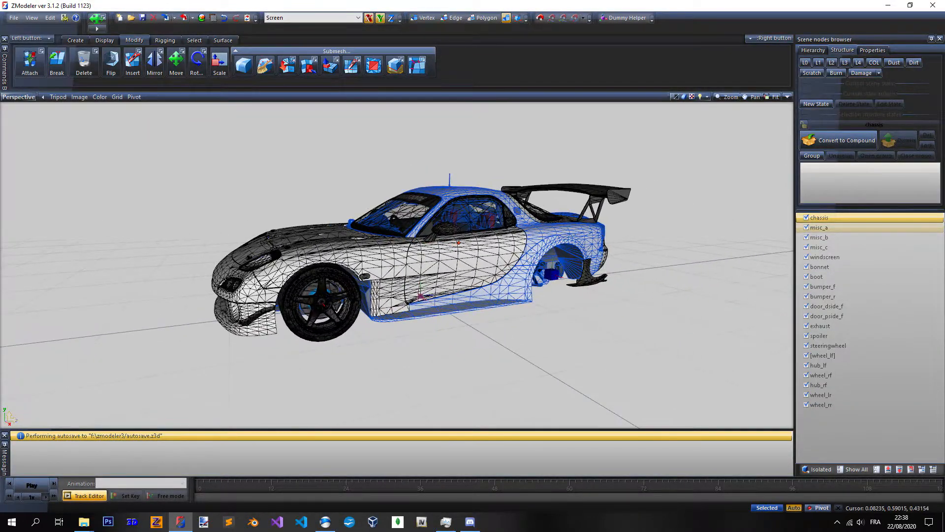
pyautogui.scroll(1, 449, 244)
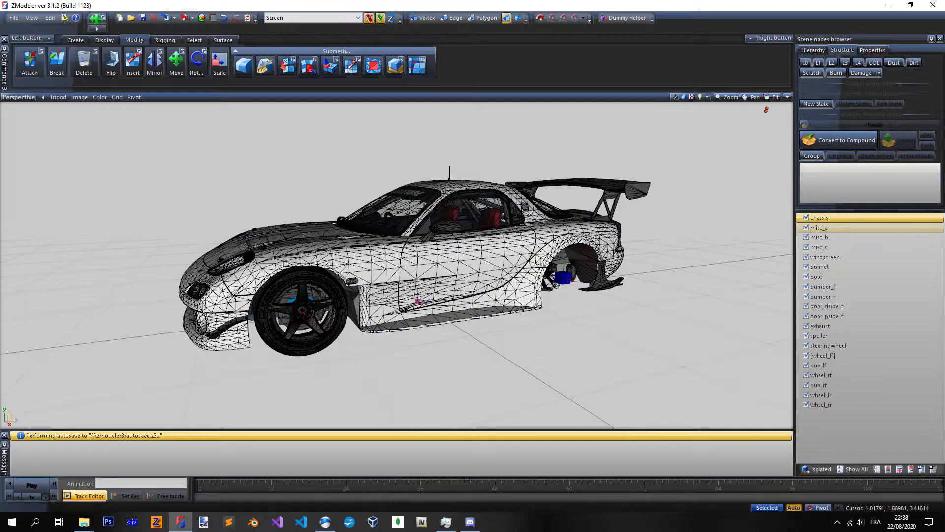
# - Activate the L0 level of detail for the scene
pyautogui.click(806, 63)
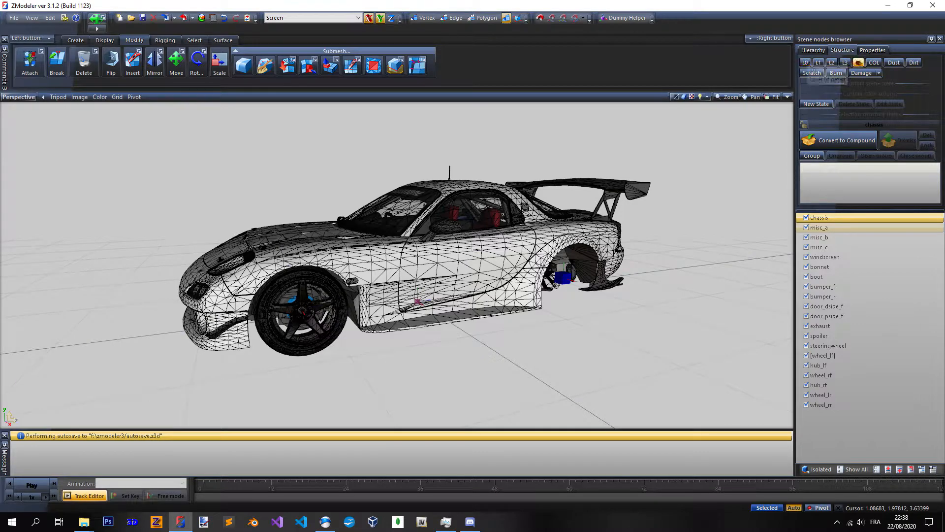
pyautogui.click(858, 62)
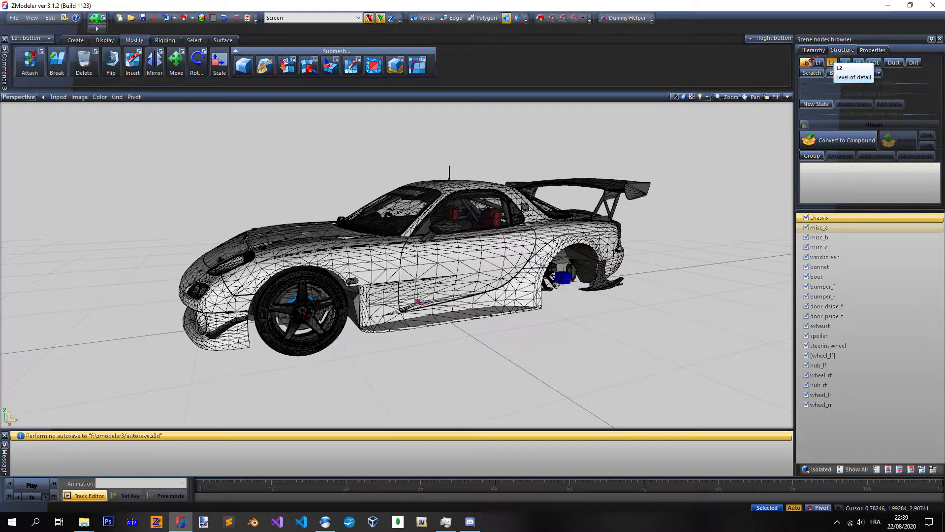
pyautogui.click(805, 63)
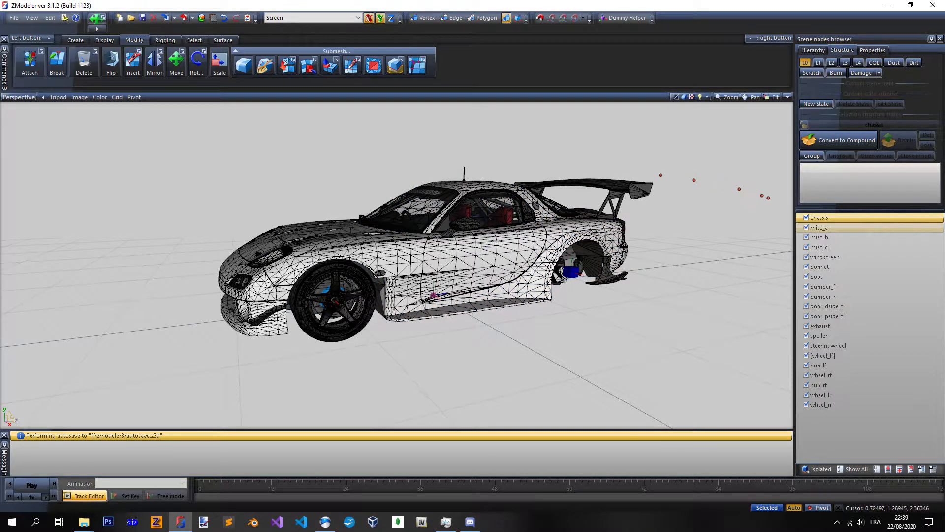
# - Add ten dummy helper nodes to the scene
pyautogui.click(627, 18)
pyautogui.click(627, 18)
pyautogui.click(627, 19)
pyautogui.click(627, 18)
pyautogui.click(627, 18)
pyautogui.click(627, 18)
pyautogui.click(627, 19)
pyautogui.click(627, 19)
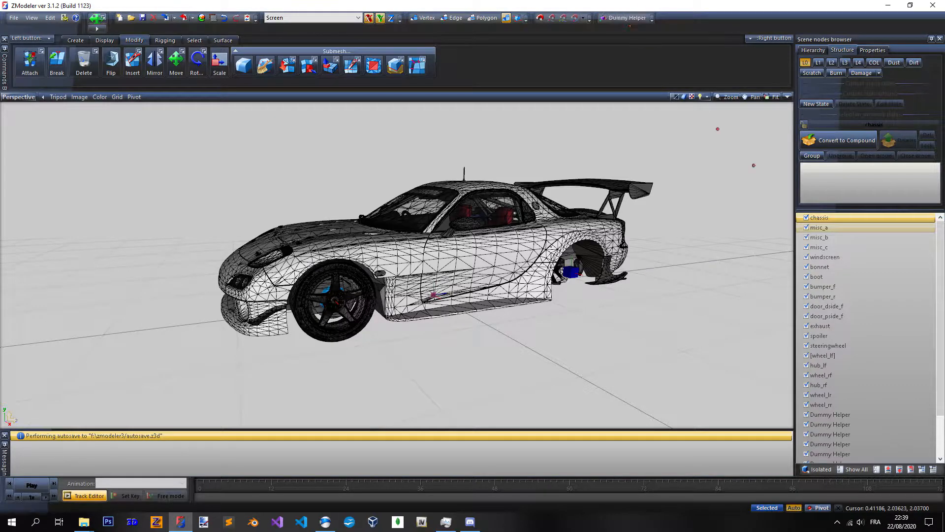
pyautogui.scroll(-2, 844, 261)
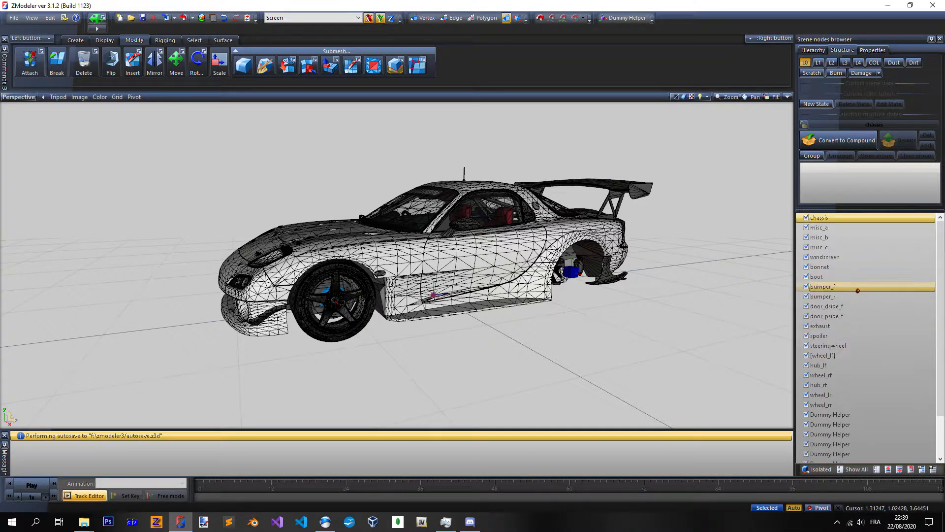
pyautogui.scroll(3, 835, 233)
# - Move the first dummy helper to the start of the node list, directly above the chassis mesh
pyautogui.click(835, 227)
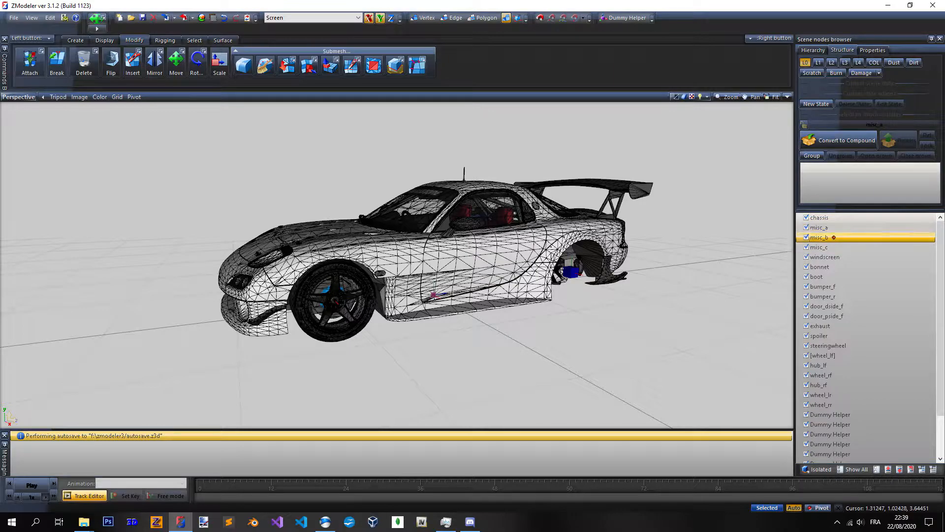
pyautogui.click(838, 246)
pyautogui.click(841, 256)
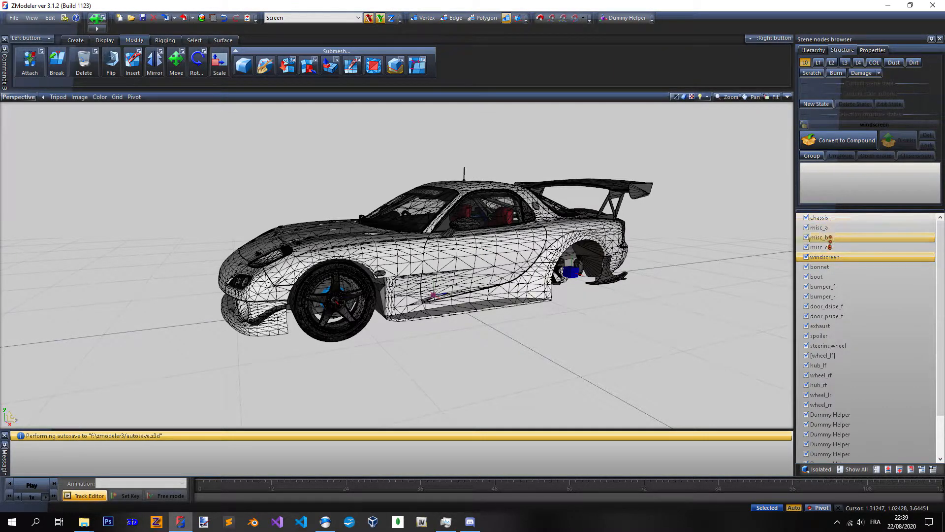
pyautogui.click(859, 414)
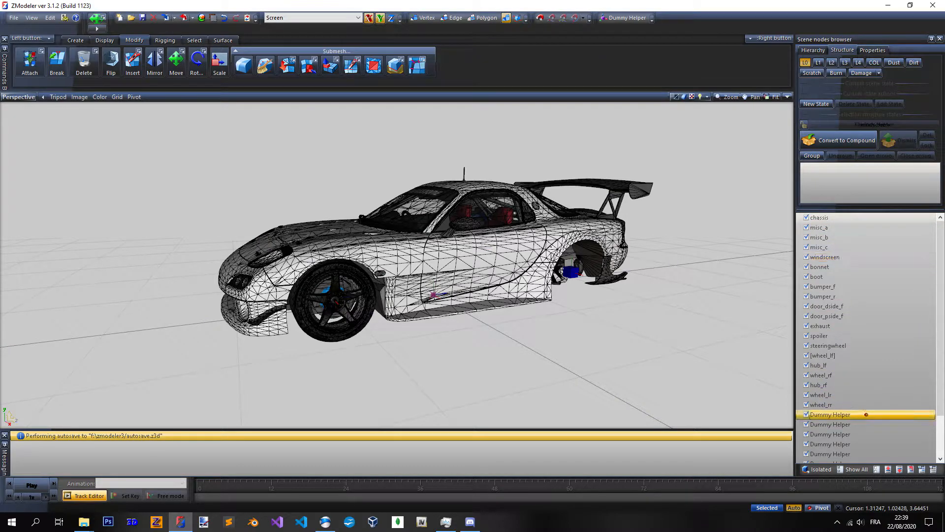
pyautogui.scroll(-2, 858, 373)
pyautogui.scroll(2, 858, 372)
pyautogui.moveTo(840, 415); pyautogui.dragTo(848, 219)
pyautogui.click(827, 228)
pyautogui.click(837, 218)
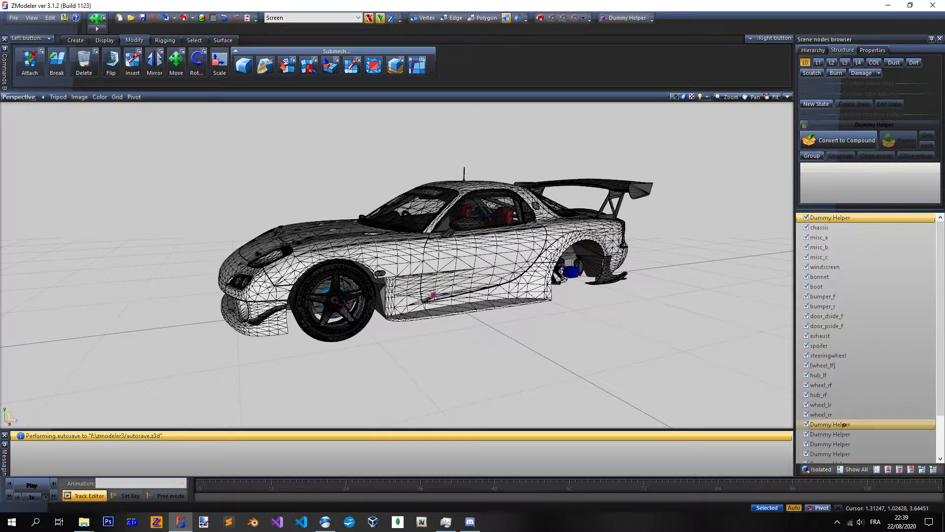
# - Place one dummy helper directly above each of door_dside_f, door_pside_f, steeringwheel and [wheel_lf] in the node list
pyautogui.moveTo(845, 425); pyautogui.dragTo(839, 318)
pyautogui.moveTo(836, 434); pyautogui.dragTo(859, 332)
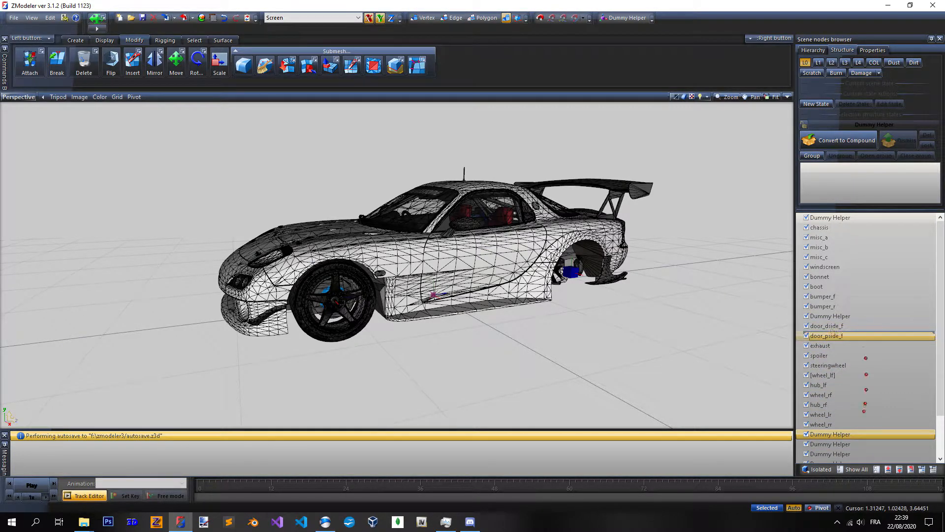
pyautogui.moveTo(845, 444); pyautogui.dragTo(855, 322)
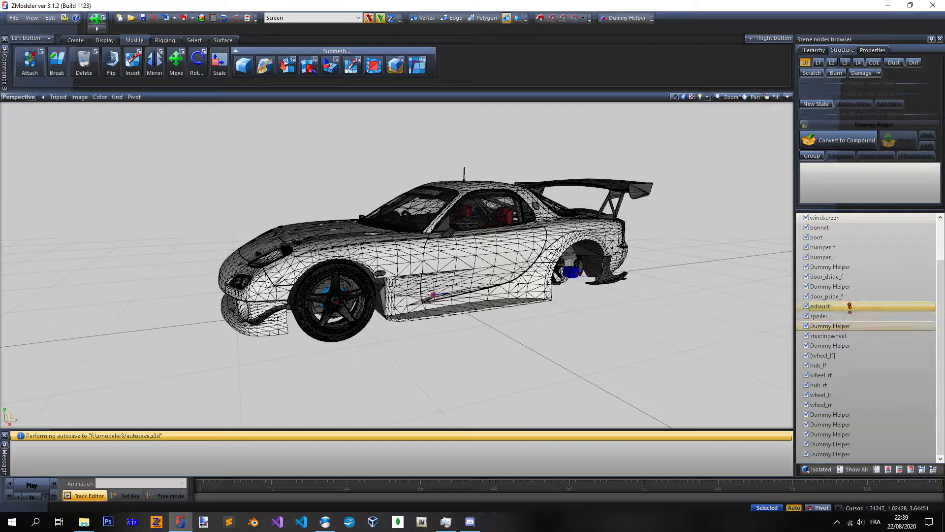
pyautogui.scroll(2, 851, 311)
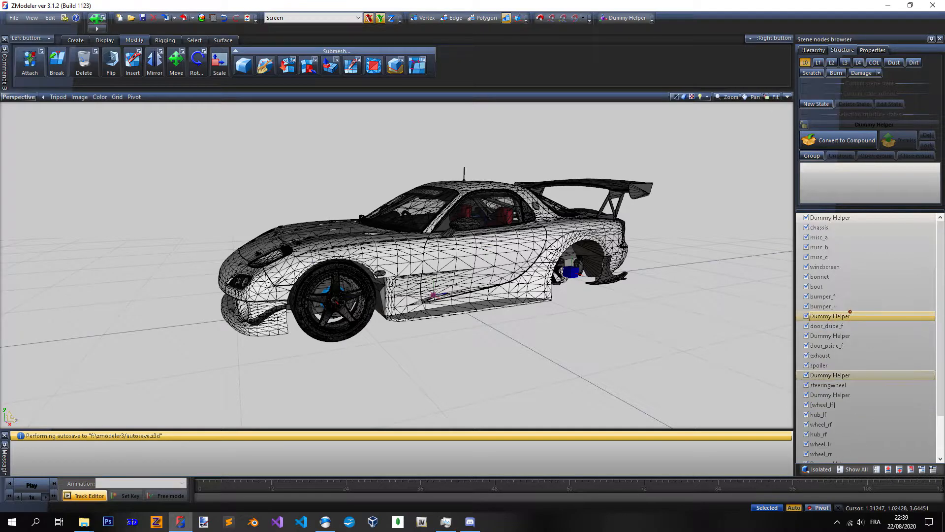
# - Place one dummy helper directly above bonnet and another directly above boot in the node list
pyautogui.click(838, 278)
pyautogui.click(838, 286)
pyautogui.scroll(-2, 837, 286)
pyautogui.moveTo(847, 414); pyautogui.dragTo(846, 222)
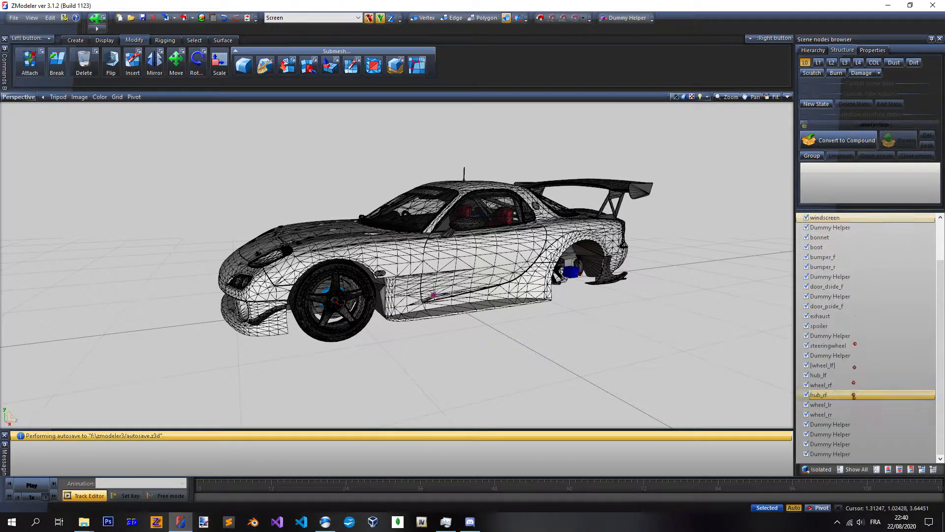
pyautogui.moveTo(851, 425); pyautogui.dragTo(870, 239)
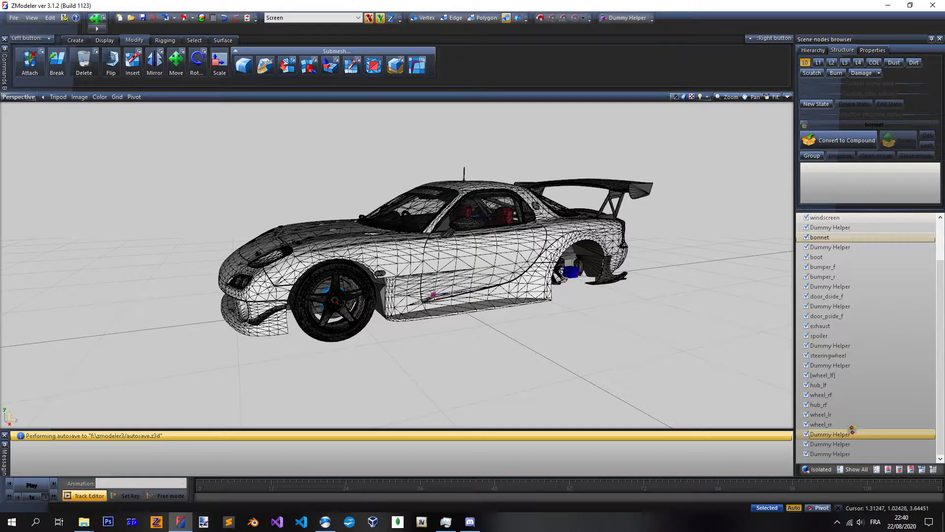
# - Turn on isolated display and rename the dummy helper above the chassis mesh as chassis
pyautogui.scroll(2, 857, 317)
pyautogui.click(837, 217)
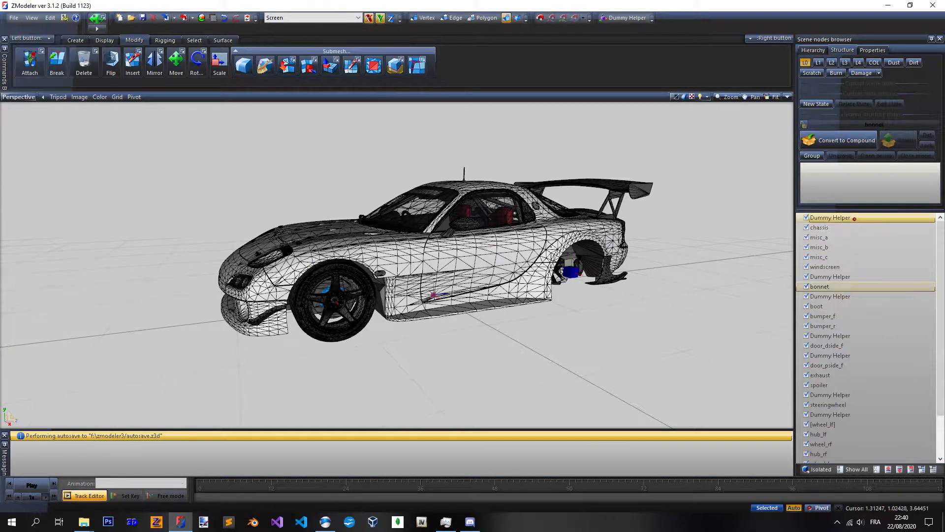
pyautogui.click(854, 219)
pyautogui.moveTo(860, 216); pyautogui.dragTo(810, 218)
pyautogui.click(815, 470)
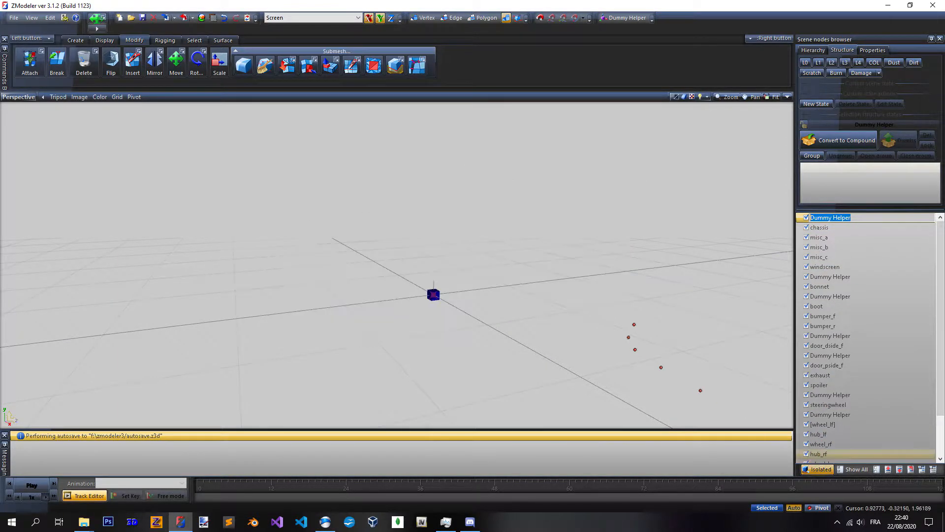
pyautogui.write('chassis')
pyautogui.press('Return')
# - Compare the isolated chassis dummy with the chassis mesh, viewing the dummy's position relative to the body
pyautogui.click(823, 227)
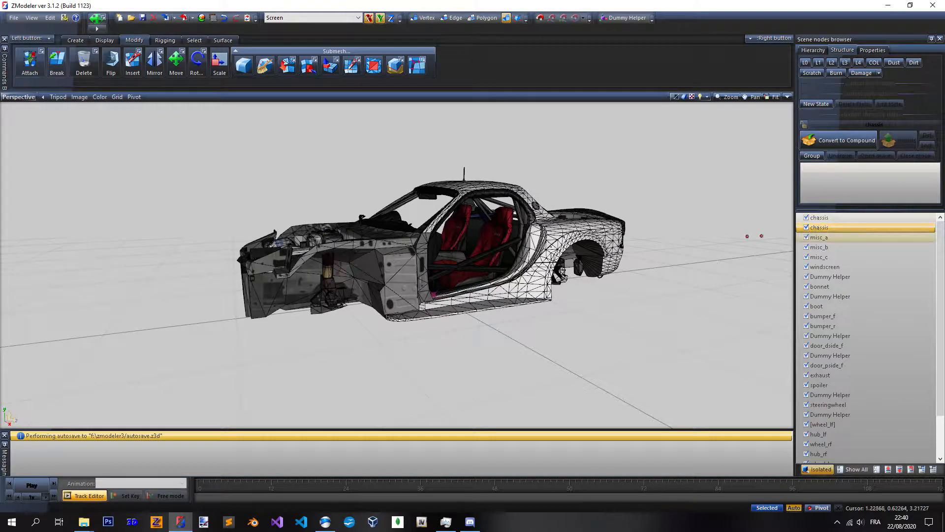
pyautogui.click(831, 218)
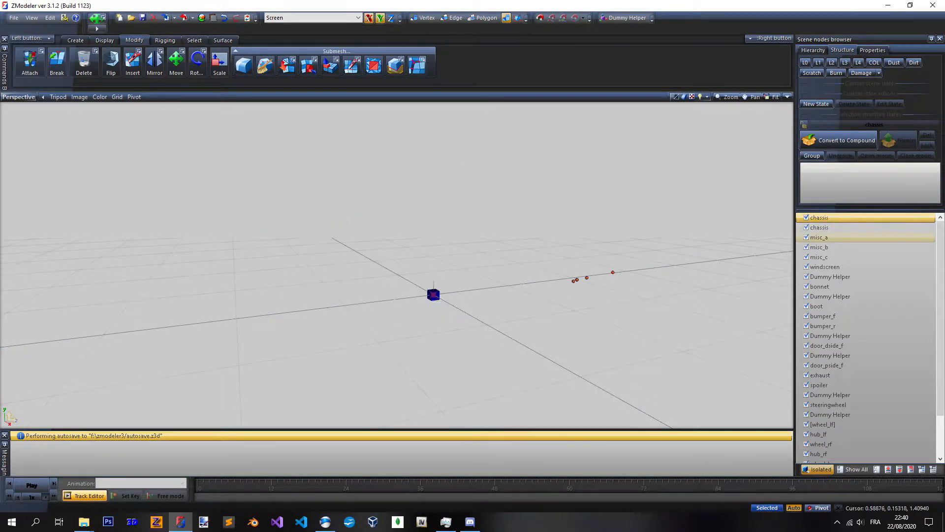
pyautogui.scroll(-2, 470, 206)
pyautogui.scroll(4, 458, 276)
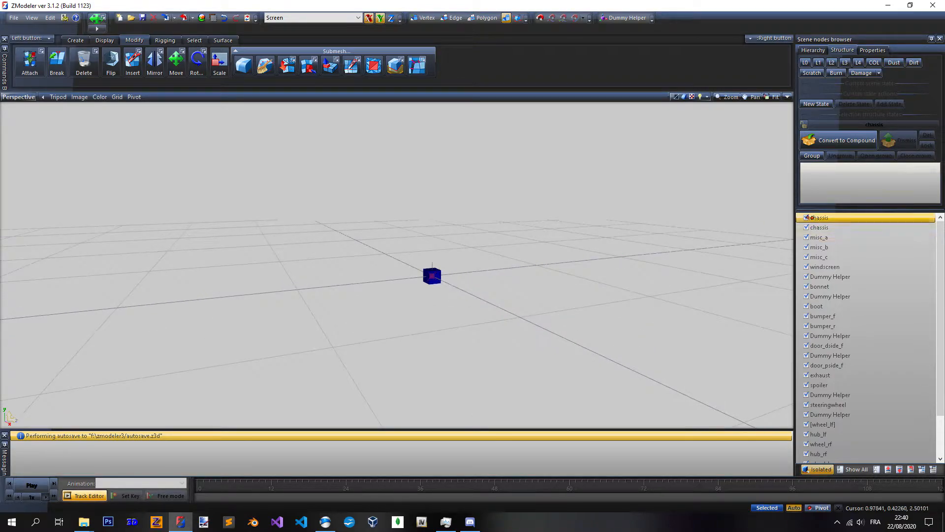
pyautogui.click(823, 228)
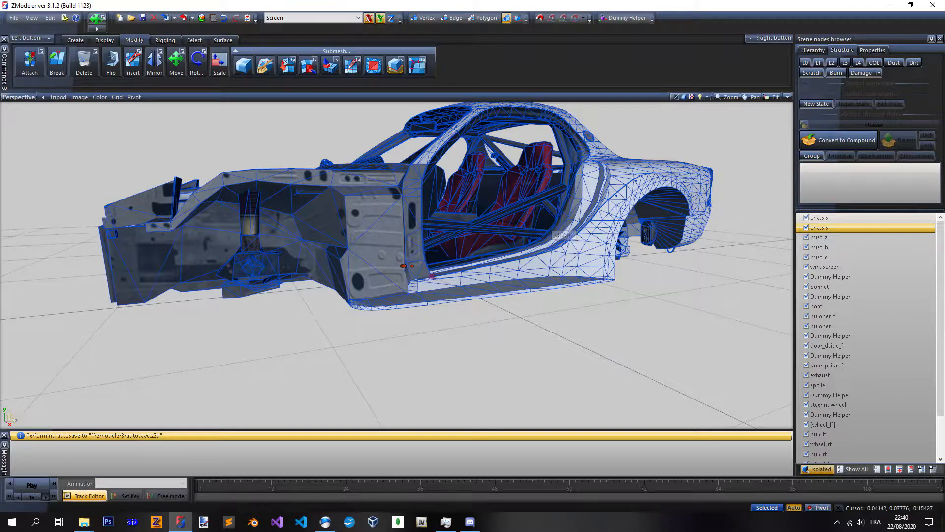
pyautogui.moveTo(499, 261); pyautogui.dragTo(496, 272, button='middle')
pyautogui.moveTo(500, 267); pyautogui.dragTo(500, 257, button='middle')
pyautogui.click(819, 217)
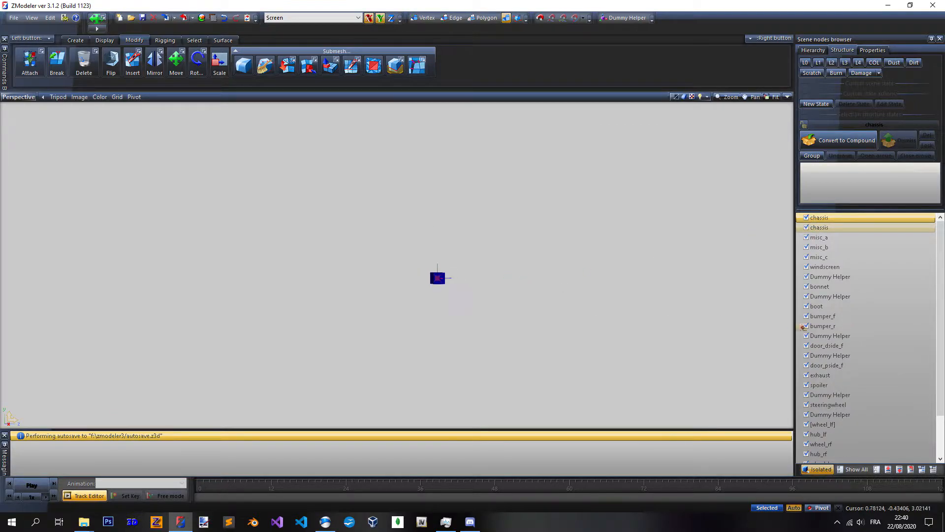
# - Turn off isolated display and show the whole car around the chassis dummy
pyautogui.click(817, 469)
pyautogui.scroll(-1, 510, 246)
pyautogui.moveTo(510, 246); pyautogui.dragTo(539, 268, button='middle')
pyautogui.scroll(-3, 542, 268)
pyautogui.scroll(2, 550, 263)
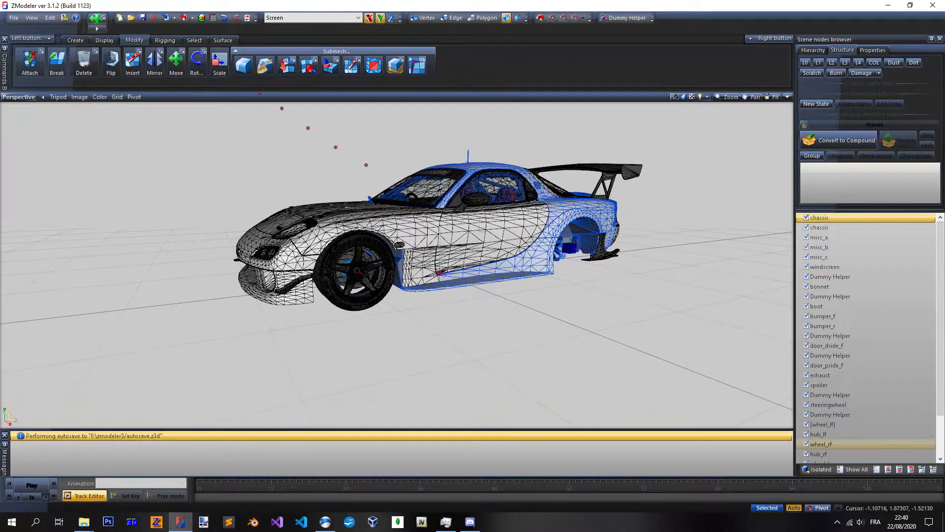
# - Select every part and dummy of the car with a quad selection and turn on selected mode
pyautogui.click(194, 40)
pyautogui.click(246, 61)
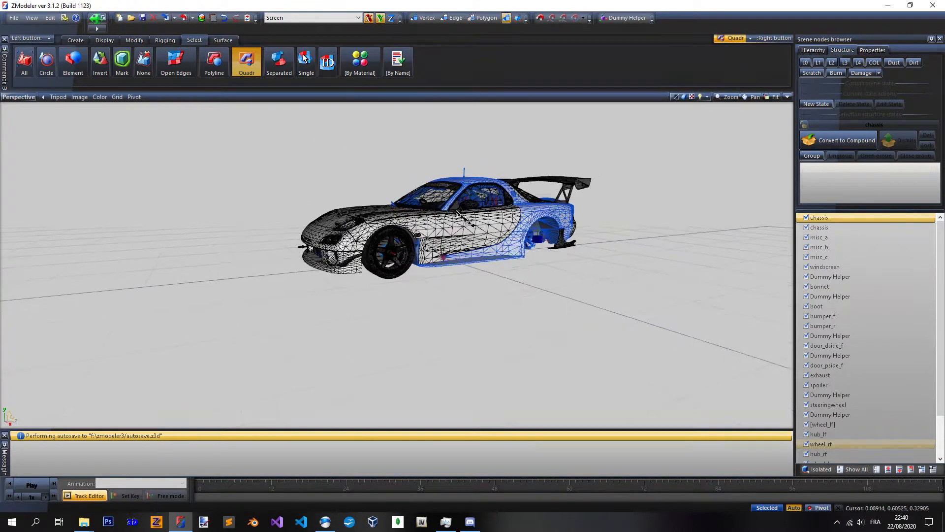
pyautogui.moveTo(244, 123); pyautogui.dragTo(620, 297)
pyautogui.press('space')
pyautogui.scroll(1, 502, 212)
pyautogui.scroll(1, 500, 217)
pyautogui.scroll(-2, 480, 266)
pyautogui.scroll(1, 458, 242)
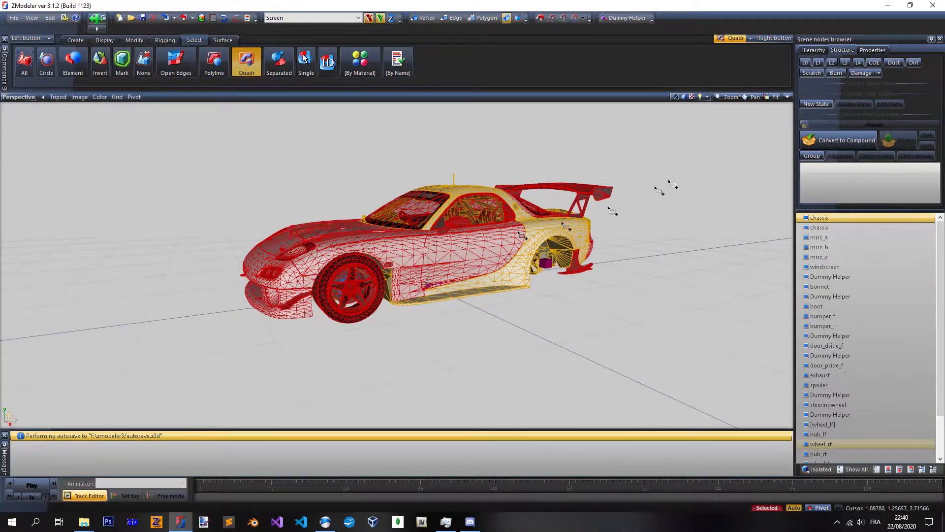
# - Restore the four-viewport layout and activate the Move tool for the selected car nodes
pyautogui.click(787, 96)
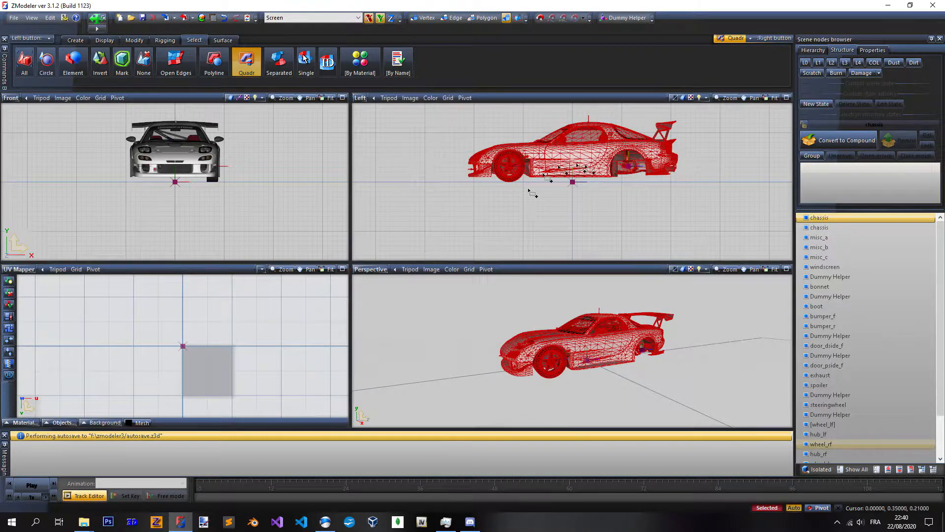
pyautogui.scroll(2, 566, 197)
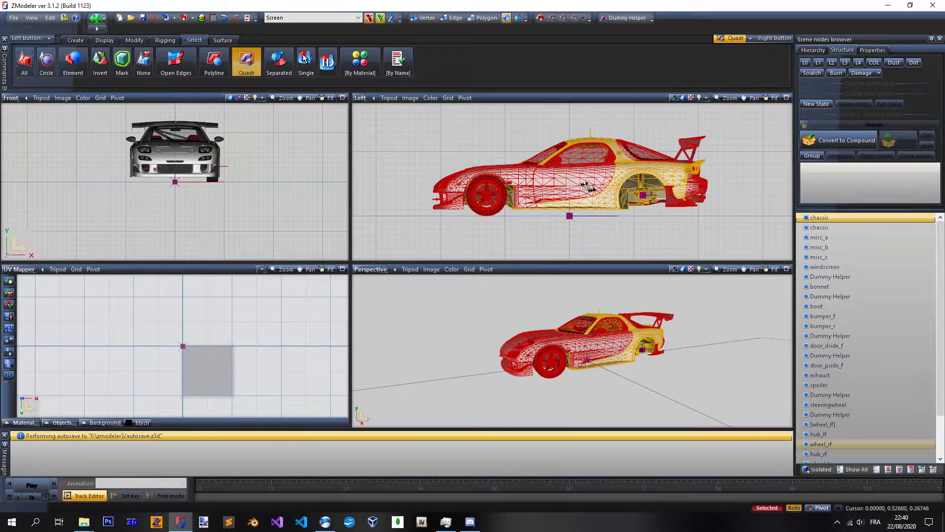
pyautogui.scroll(-1, 586, 186)
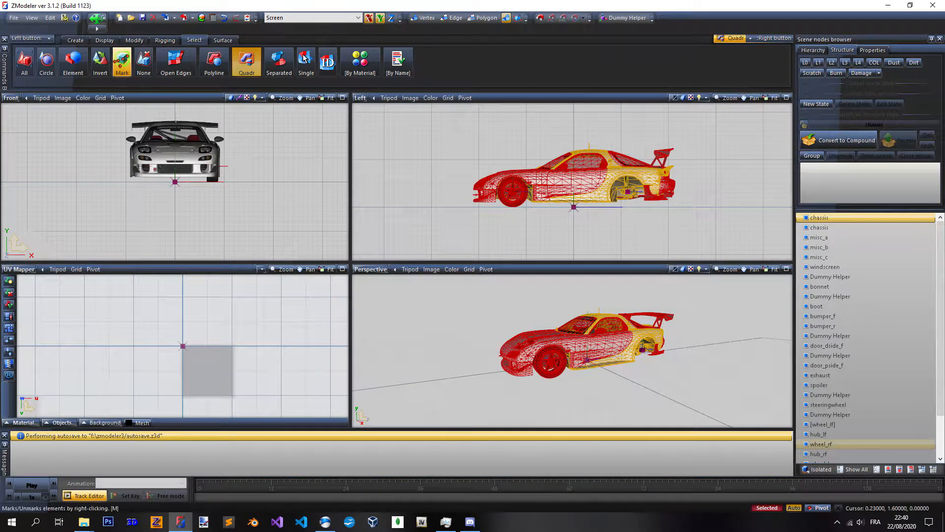
pyautogui.click(134, 40)
pyautogui.click(177, 62)
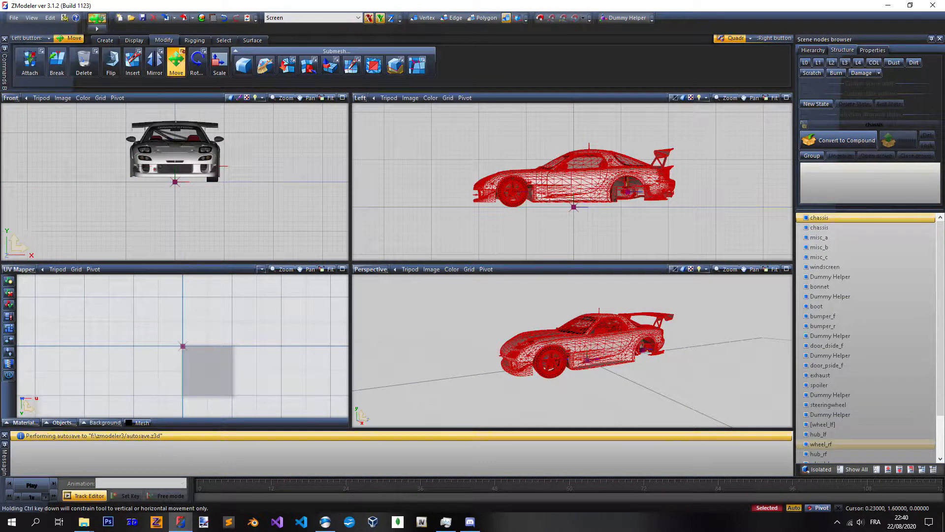
pyautogui.click(183, 52)
pyautogui.click(183, 51)
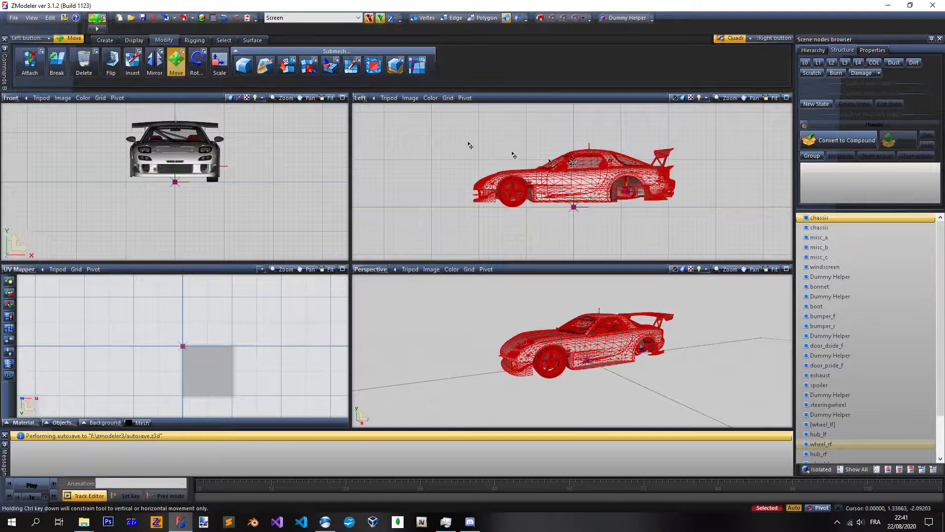
# - Review the Move tool's Move Axes only and Affect Children options, leaving both off and the tool active
pyautogui.click(224, 40)
pyautogui.moveTo(427, 116); pyautogui.dragTo(714, 230)
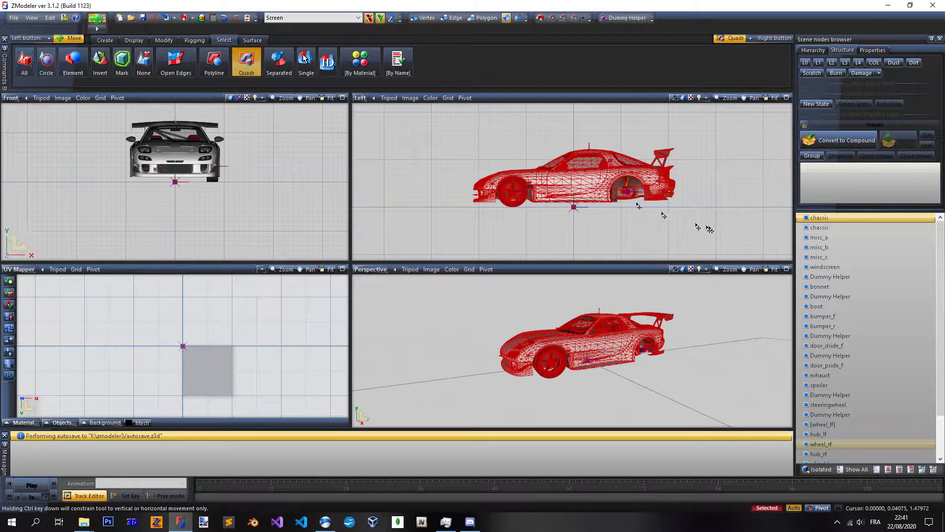
pyautogui.click(164, 40)
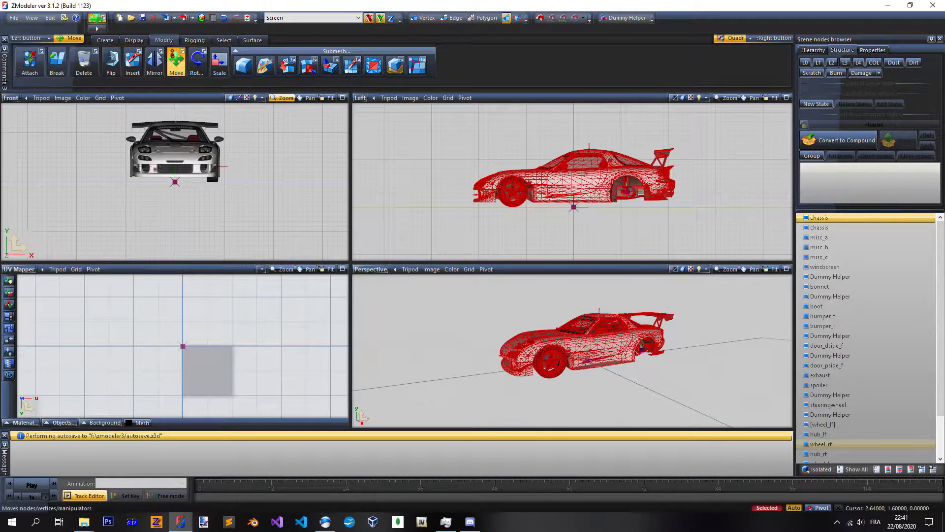
pyautogui.click(182, 51)
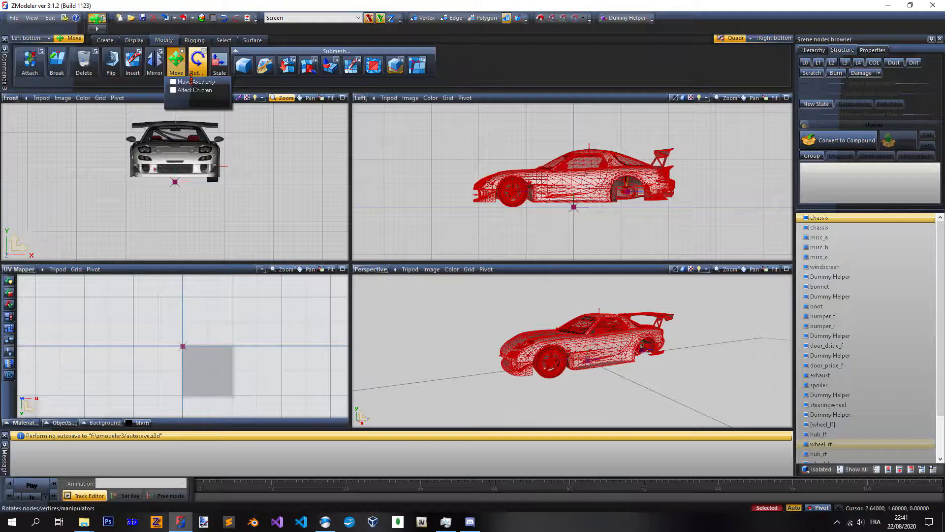
pyautogui.click(177, 61)
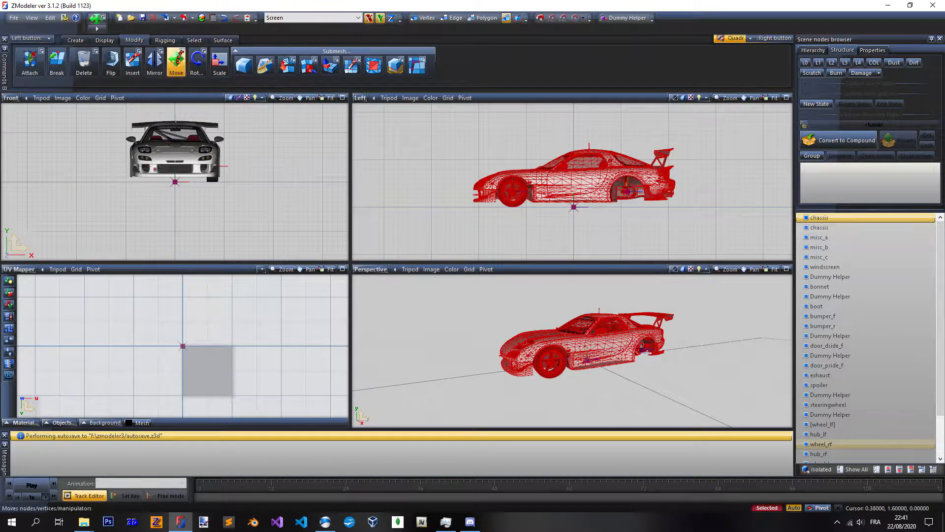
pyautogui.click(176, 62)
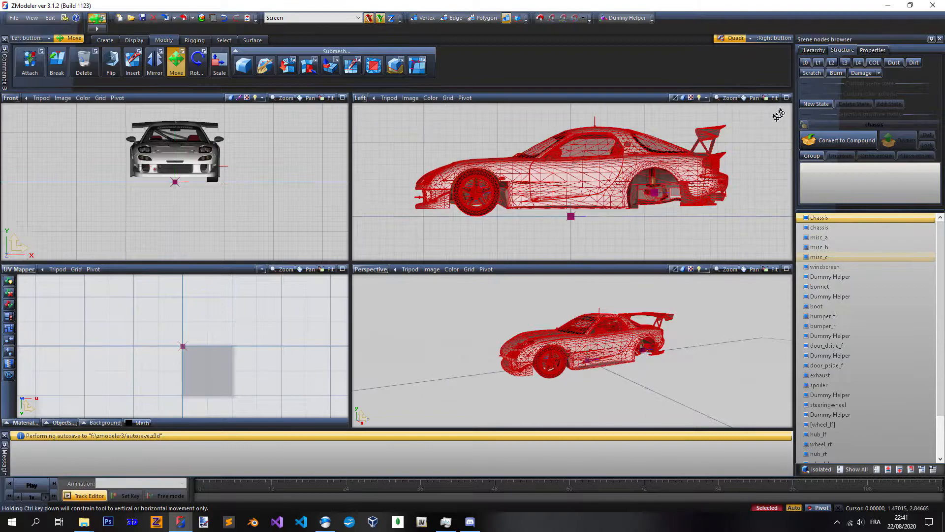
# - Enlarge the left view and examine the car's wheels and underside against the ground line and chassis dummy
pyautogui.click(786, 97)
pyautogui.click(786, 98)
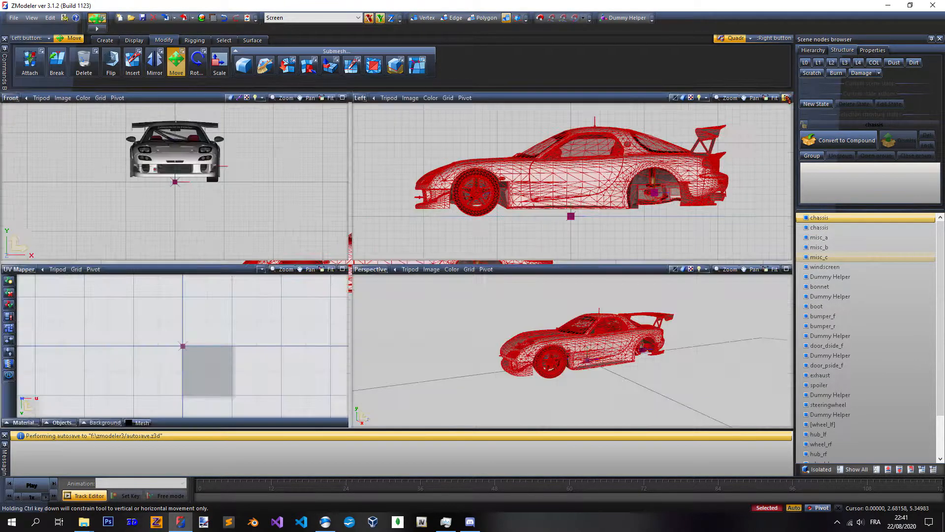
pyautogui.click(786, 97)
pyautogui.click(787, 98)
pyautogui.click(786, 98)
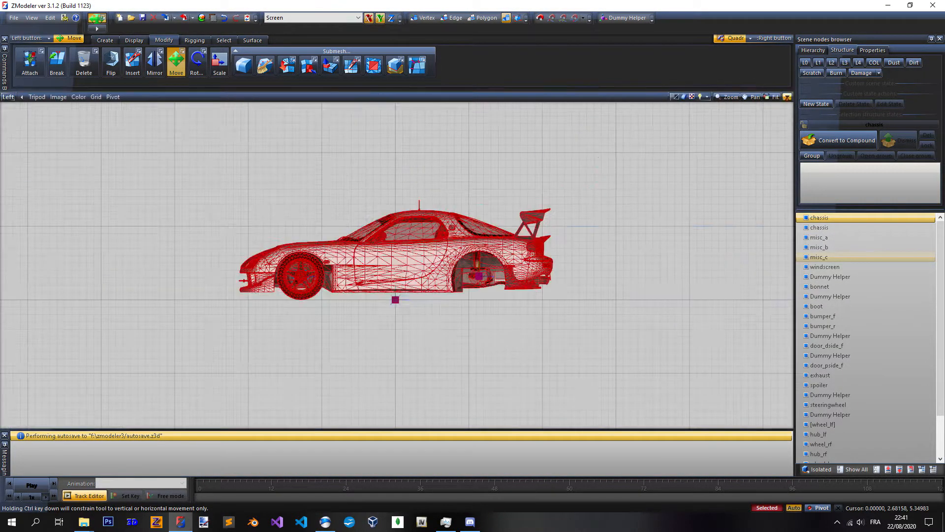
pyautogui.scroll(4, 392, 261)
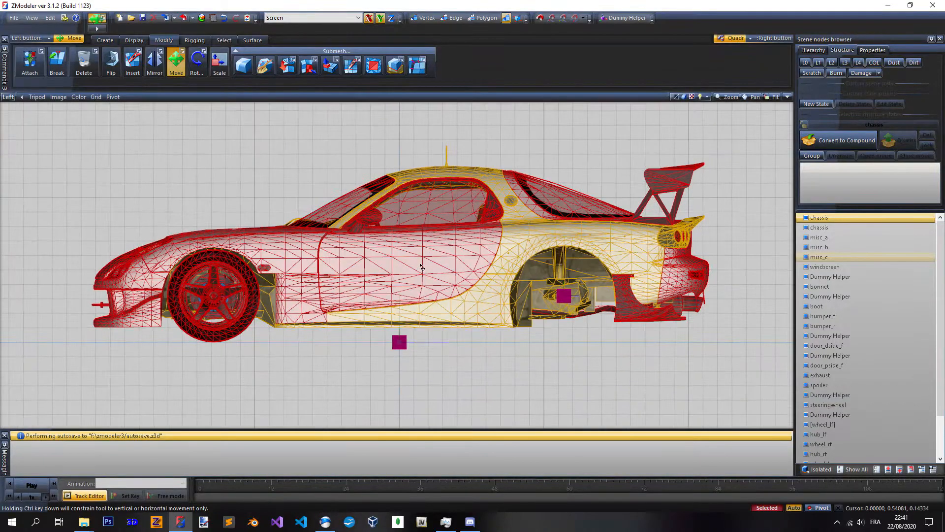
pyautogui.scroll(-8, 101, 348)
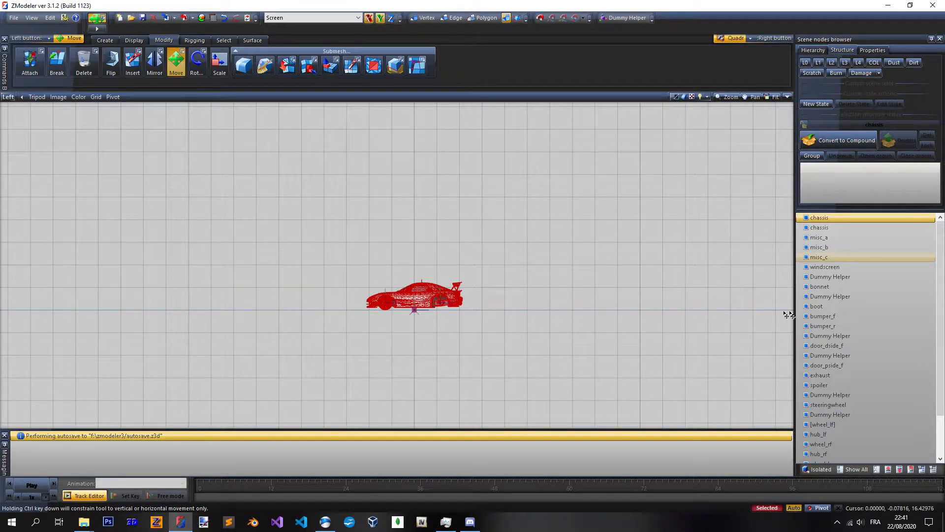
pyautogui.scroll(10, 397, 321)
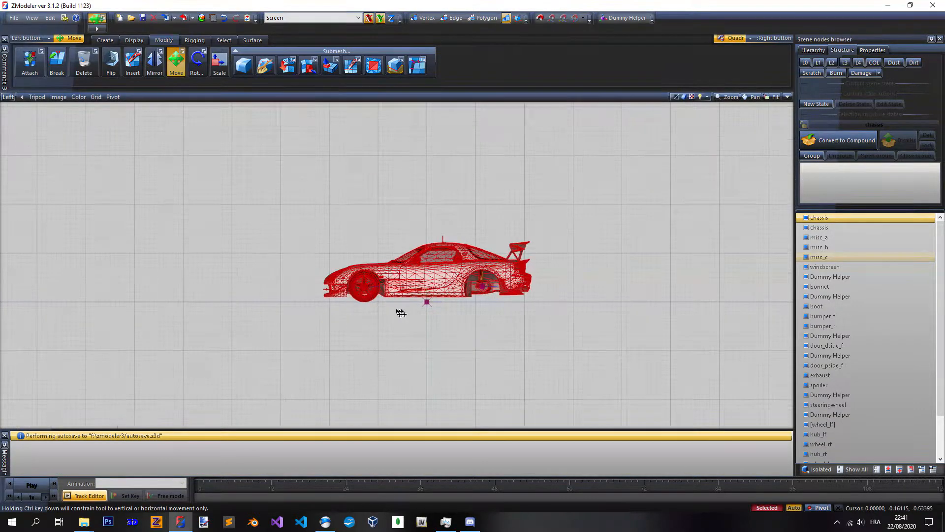
pyautogui.scroll(8, 429, 287)
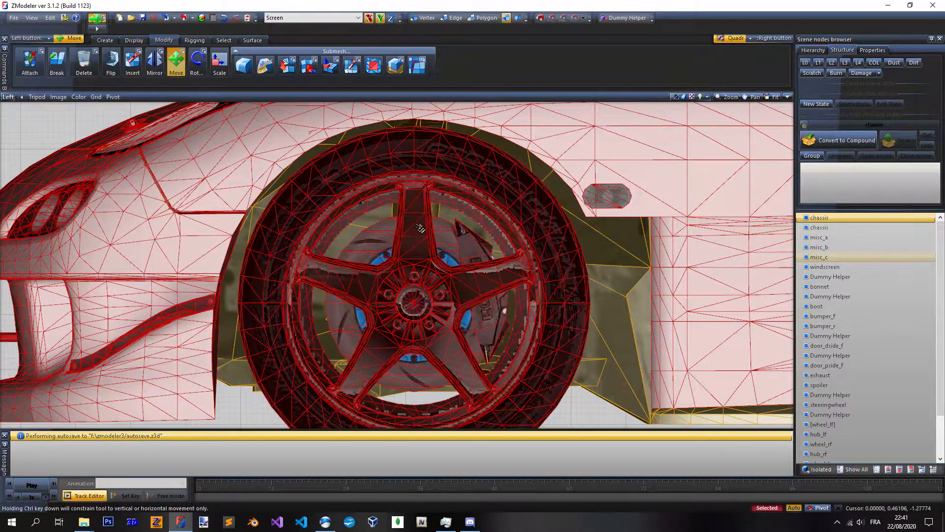
pyautogui.scroll(-3, 419, 228)
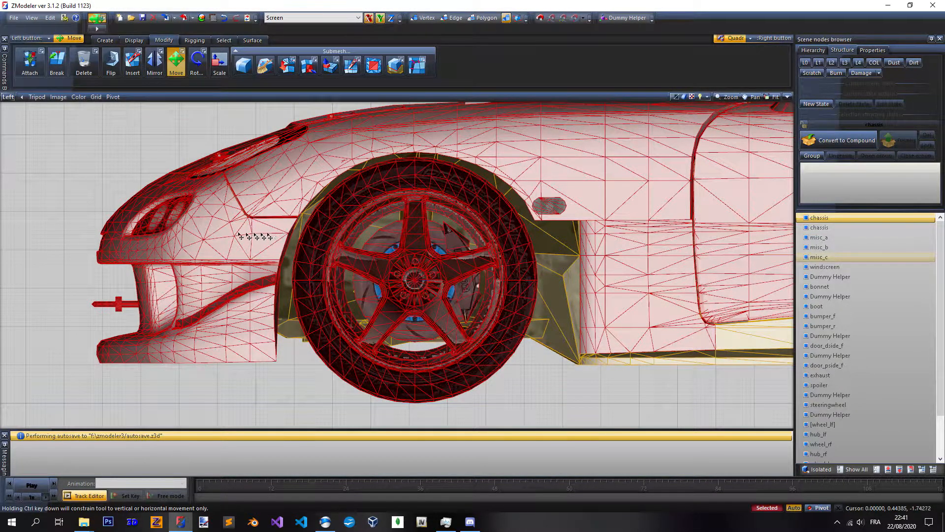
pyautogui.scroll(-5, 274, 230)
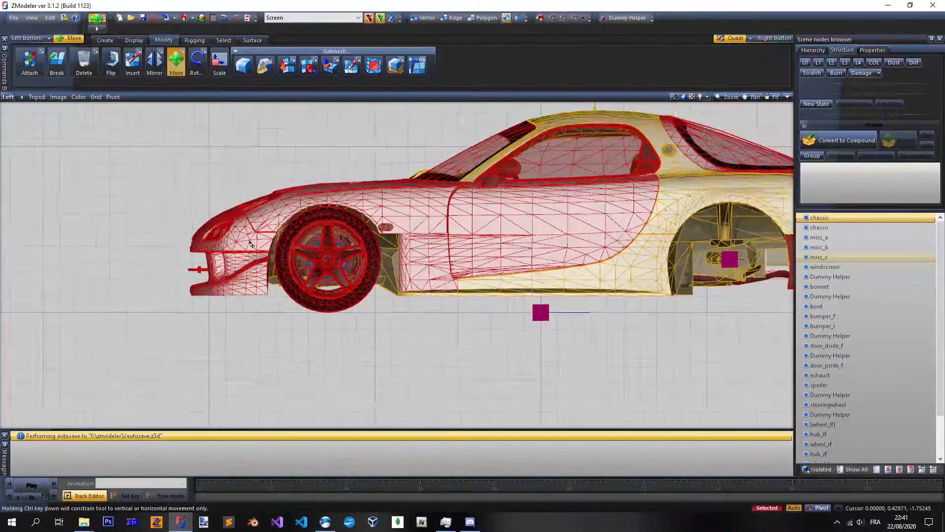
pyautogui.scroll(5, 441, 294)
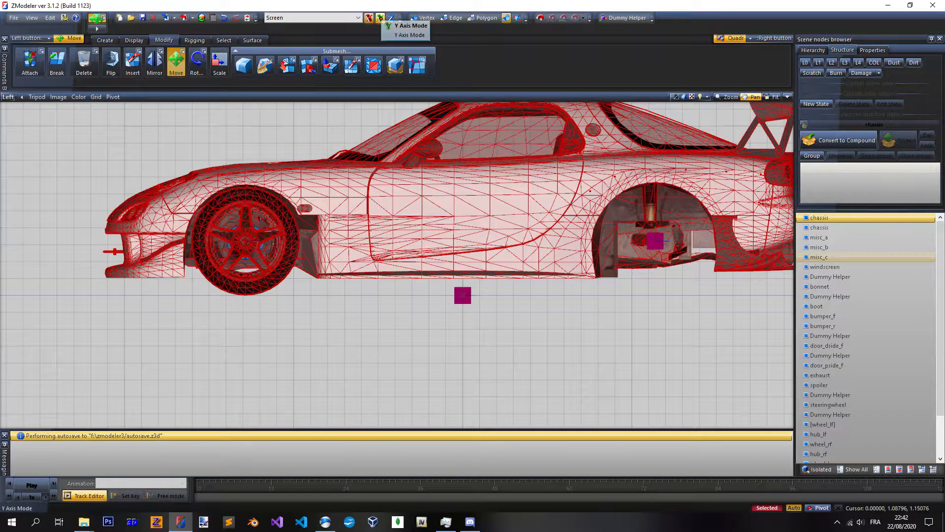
# - Switch the transform axes to World with only Y active, and check the car in the left and front views
pyautogui.click(787, 97)
pyautogui.click(357, 409)
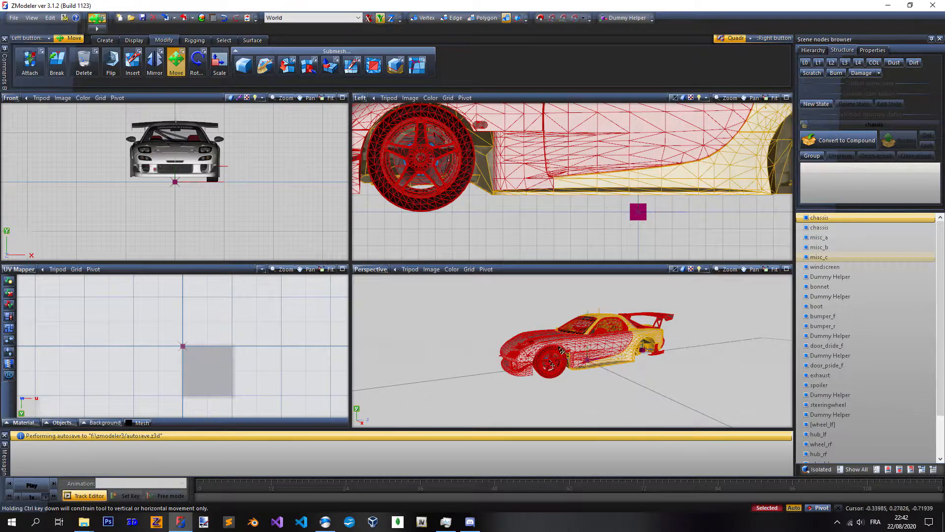
pyautogui.click(787, 97)
pyautogui.scroll(-2, 396, 297)
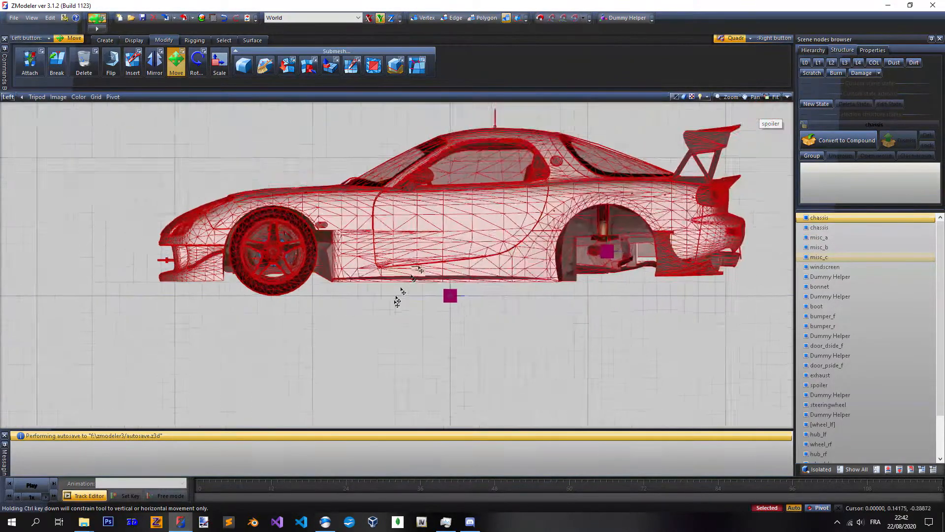
pyautogui.scroll(2, 519, 204)
pyautogui.scroll(-1, 522, 207)
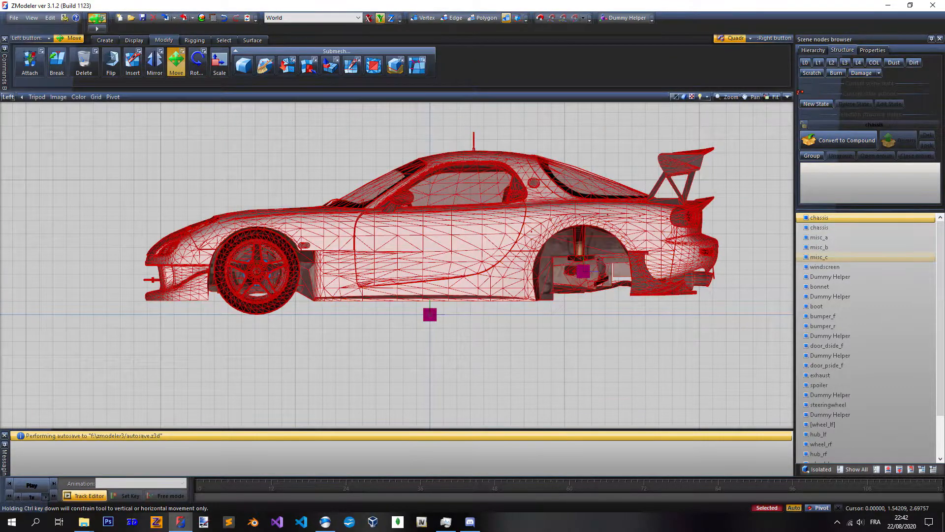
pyautogui.click(786, 97)
pyautogui.scroll(2, 199, 165)
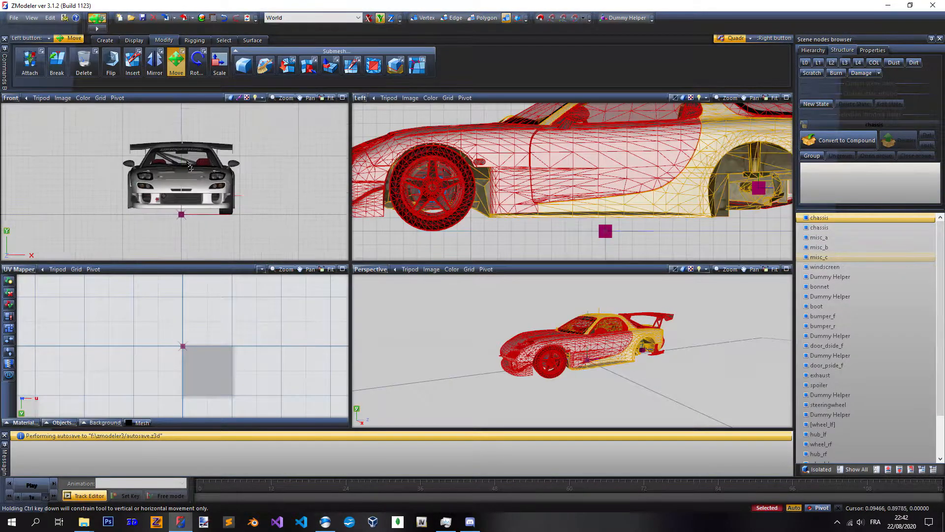
pyautogui.scroll(-4, 539, 227)
pyautogui.scroll(1, 603, 200)
pyautogui.scroll(-1, 598, 199)
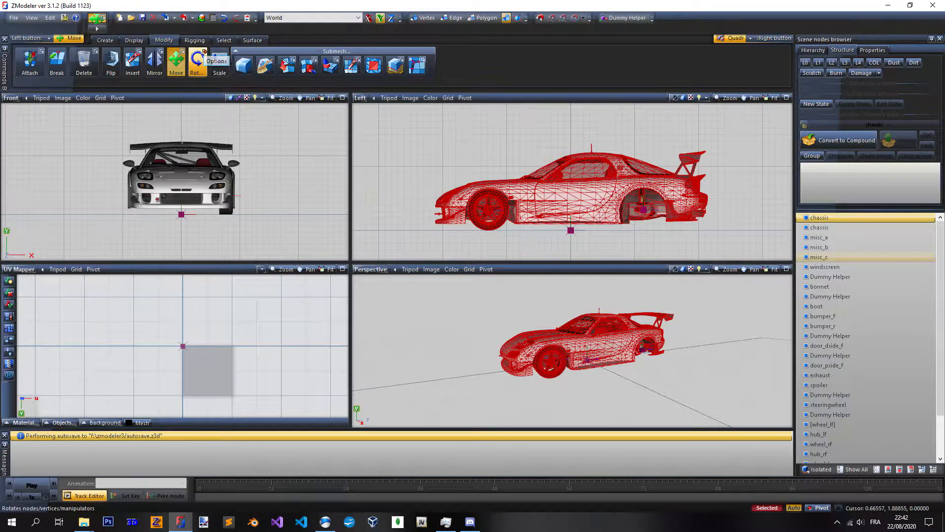
# - Rotate the selected car nodes by 180 degrees with the Rotate tool in the left view
pyautogui.moveTo(203, 75)
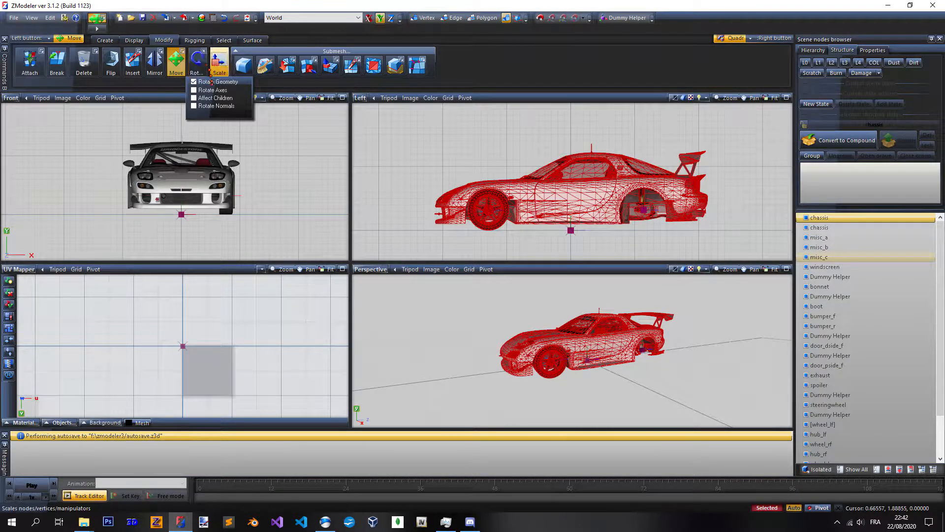
pyautogui.click(197, 60)
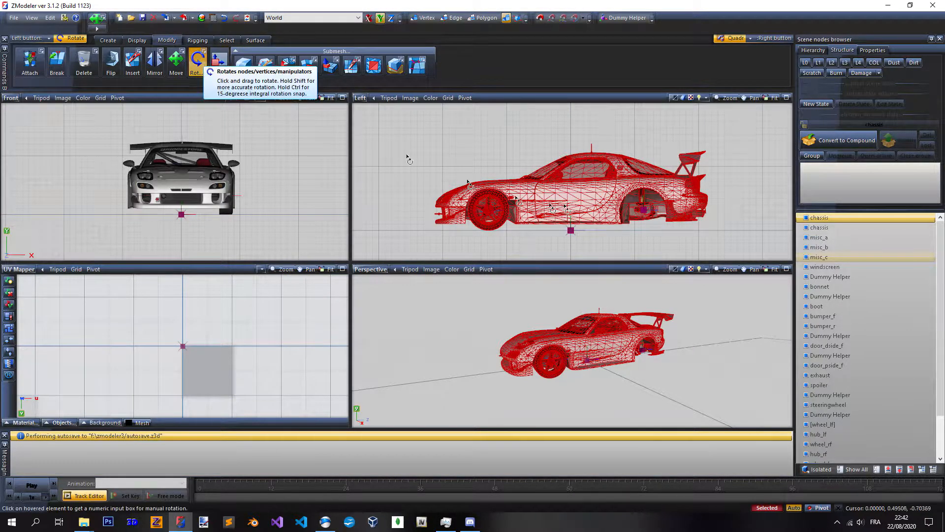
pyautogui.click(602, 200)
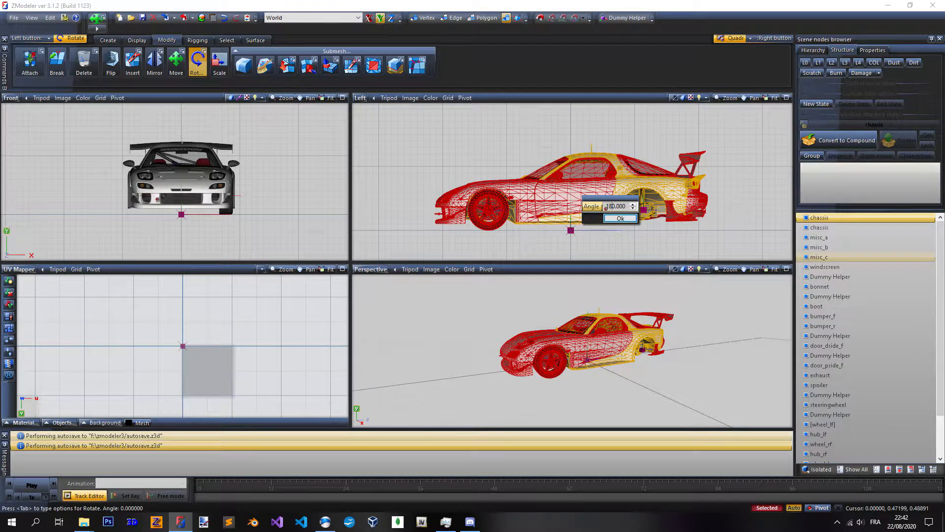
pyautogui.click(620, 218)
pyautogui.scroll(1, 571, 216)
pyautogui.scroll(-3, 570, 216)
pyautogui.scroll(2, 578, 214)
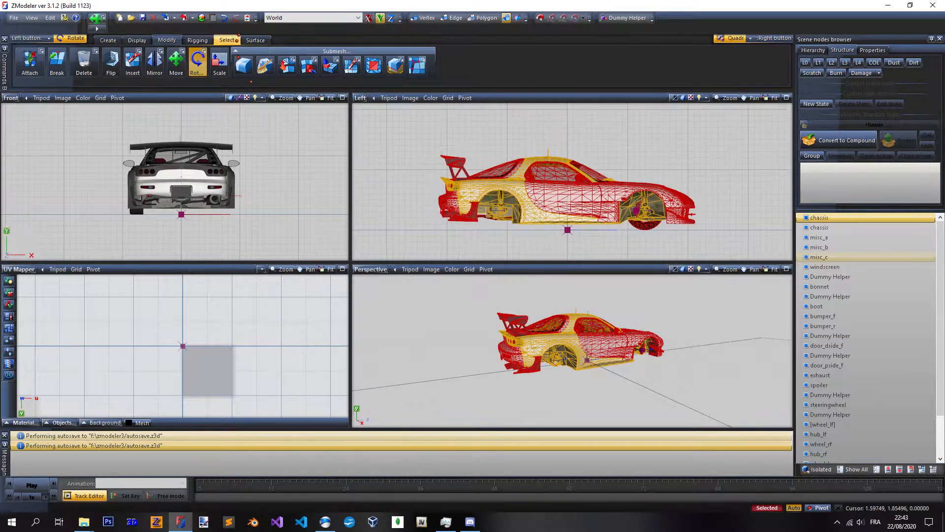
# - Undo the 180-degree rotation of the car and leave the Rotate tool
pyautogui.click(225, 19)
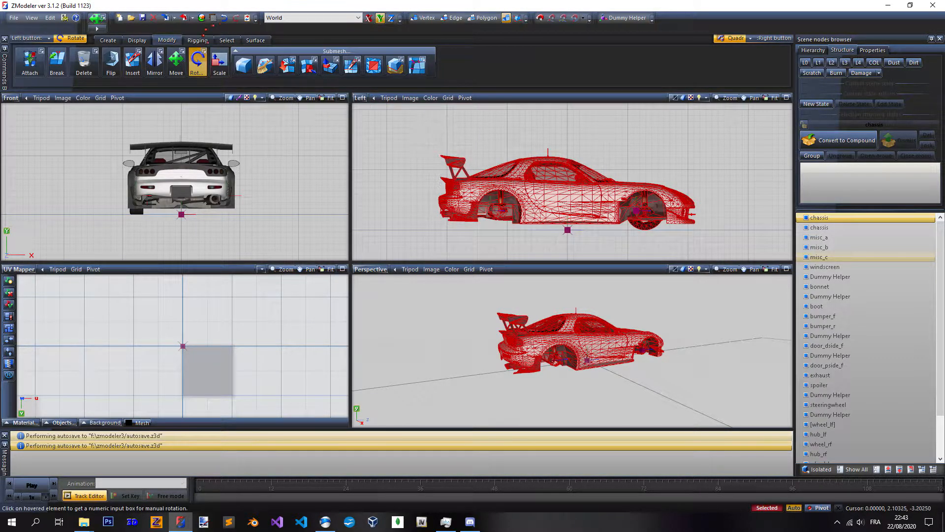
pyautogui.click(225, 18)
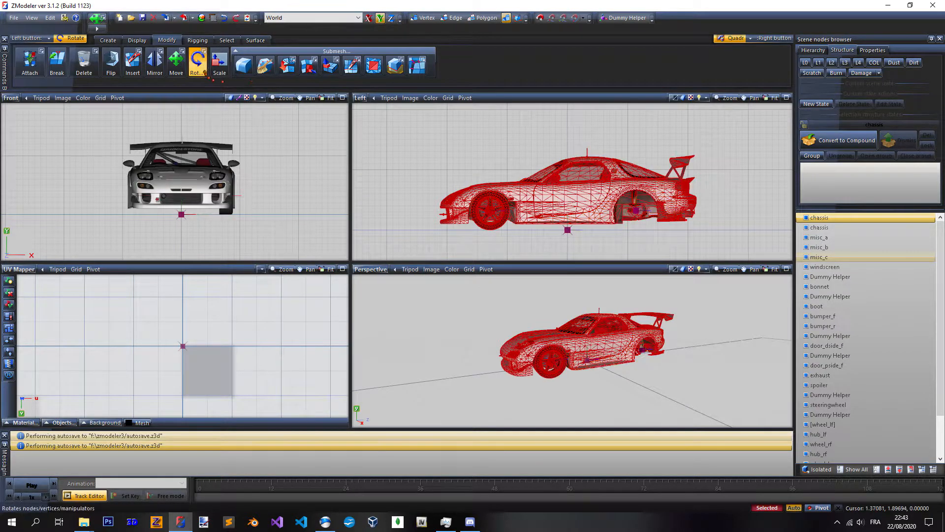
pyautogui.click(196, 60)
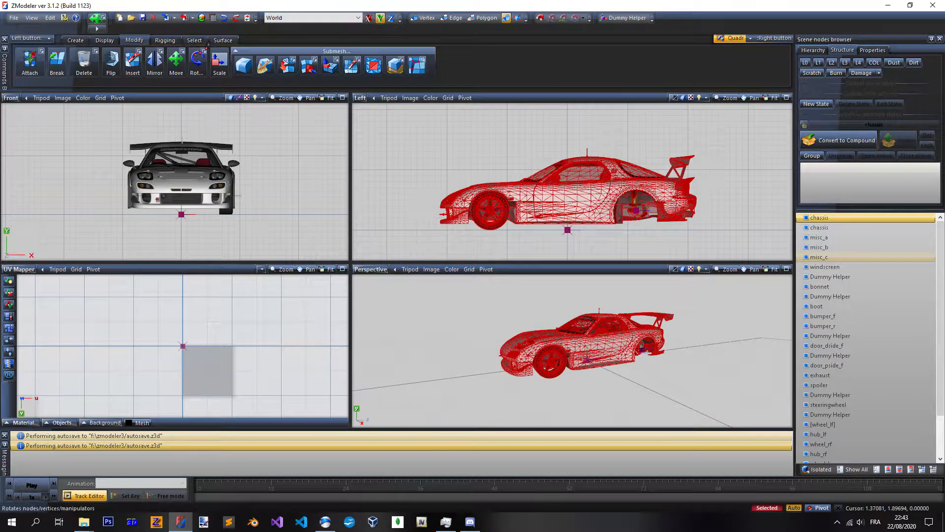
# - Move the selected car nodes down in the left view until the world origin line crosses the lower body
pyautogui.click(176, 60)
pyautogui.click(786, 97)
pyautogui.scroll(4, 439, 314)
pyautogui.scroll(-2, 439, 315)
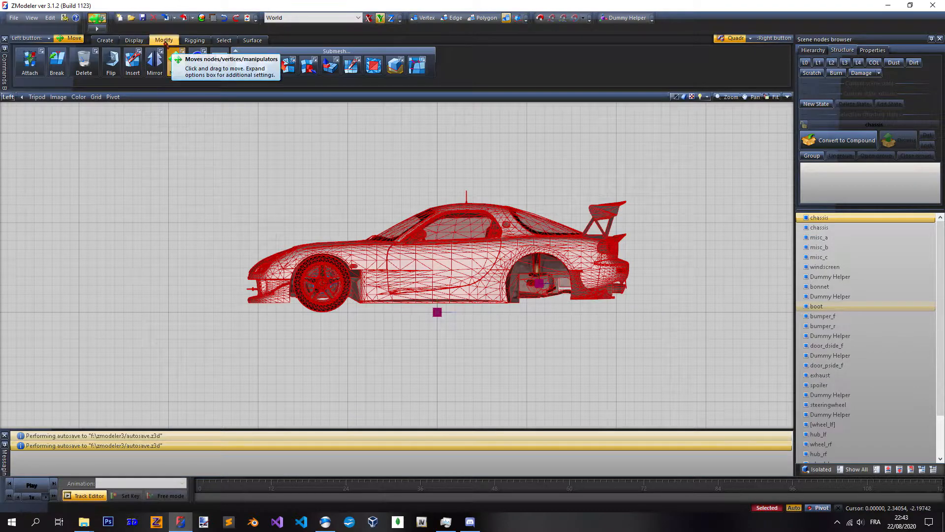
pyautogui.click(182, 52)
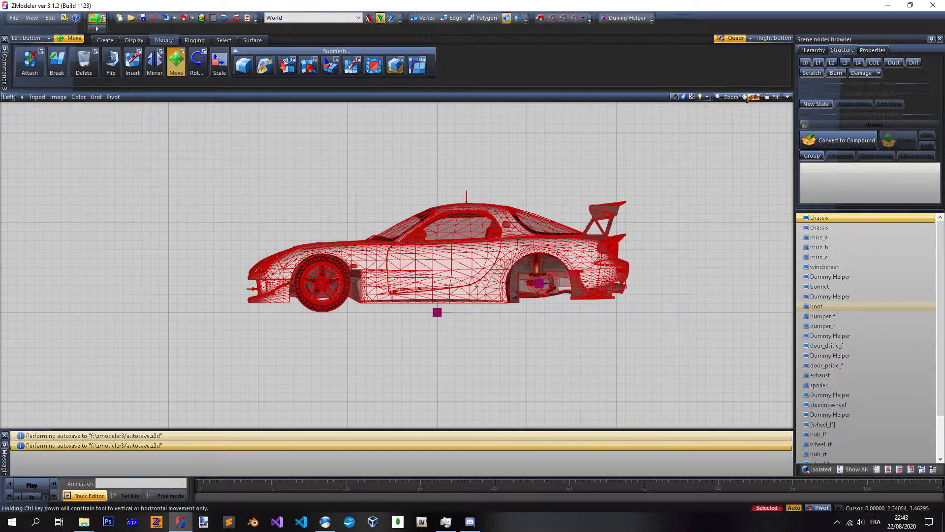
pyautogui.click(787, 96)
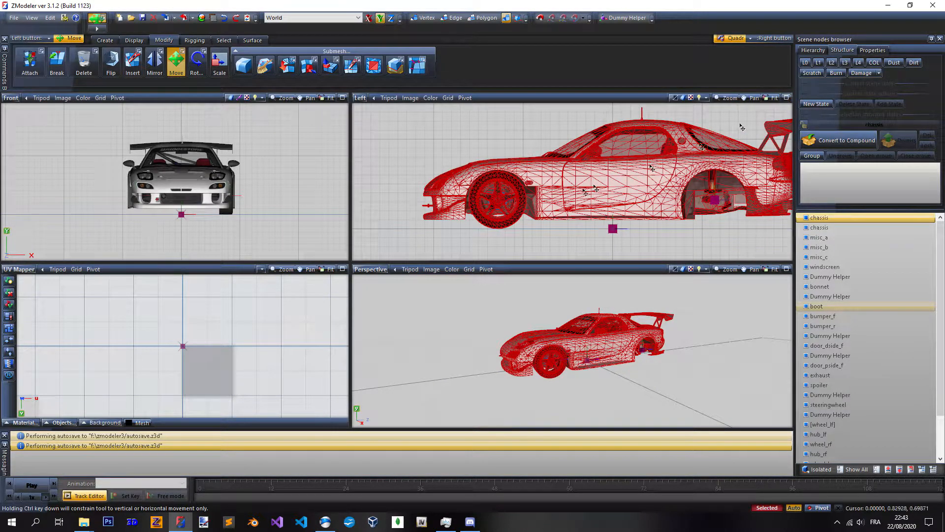
pyautogui.click(787, 98)
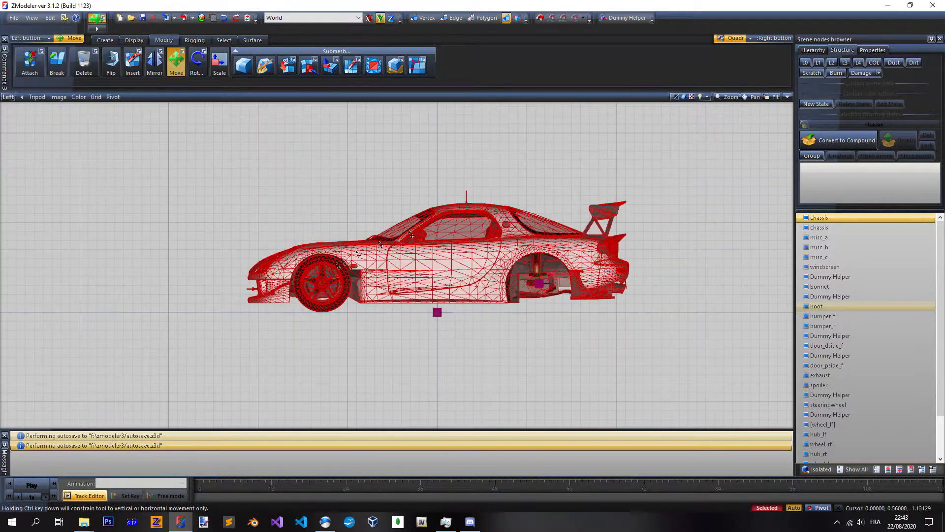
pyautogui.scroll(5, 355, 270)
pyautogui.moveTo(477, 222); pyautogui.dragTo(479, 297)
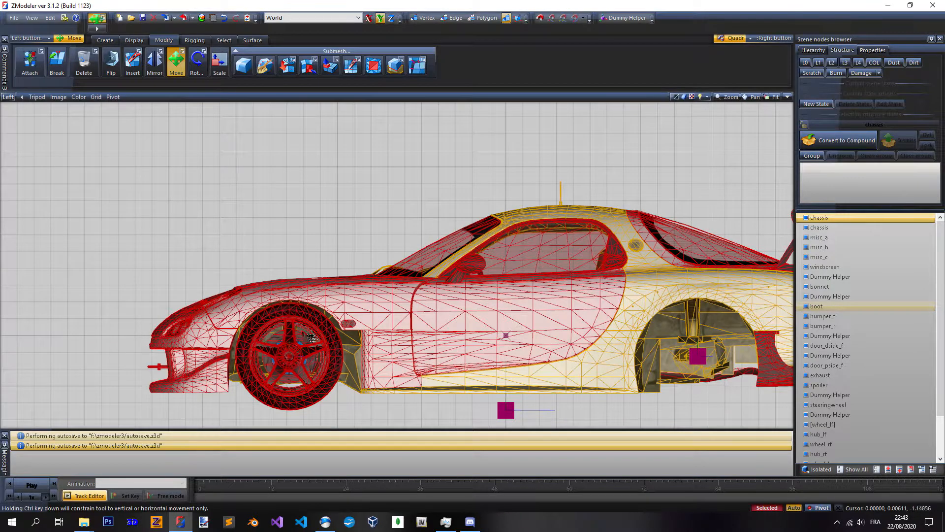
# - Lower the car slightly more with small Move adjustments, check its height against the origin line, and leave the Move tool
pyautogui.scroll(-3, 308, 337)
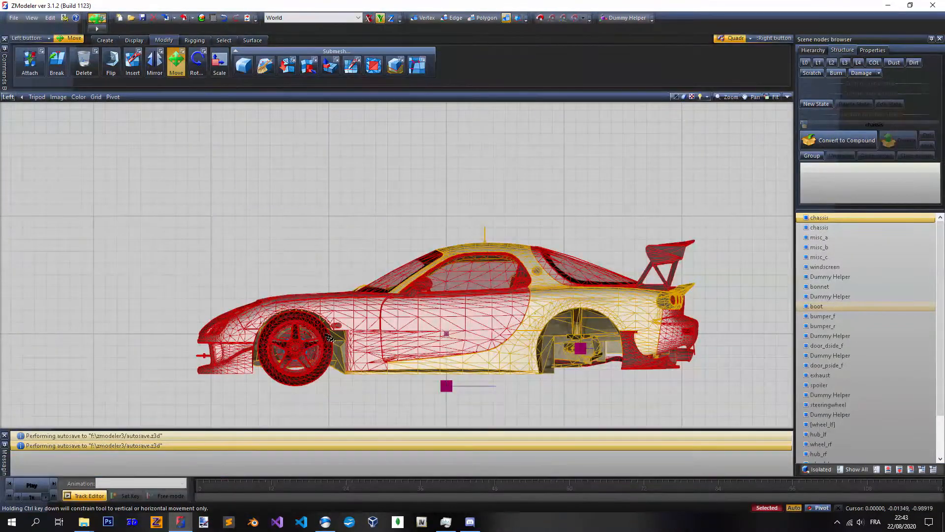
pyautogui.moveTo(485, 305); pyautogui.dragTo(488, 311)
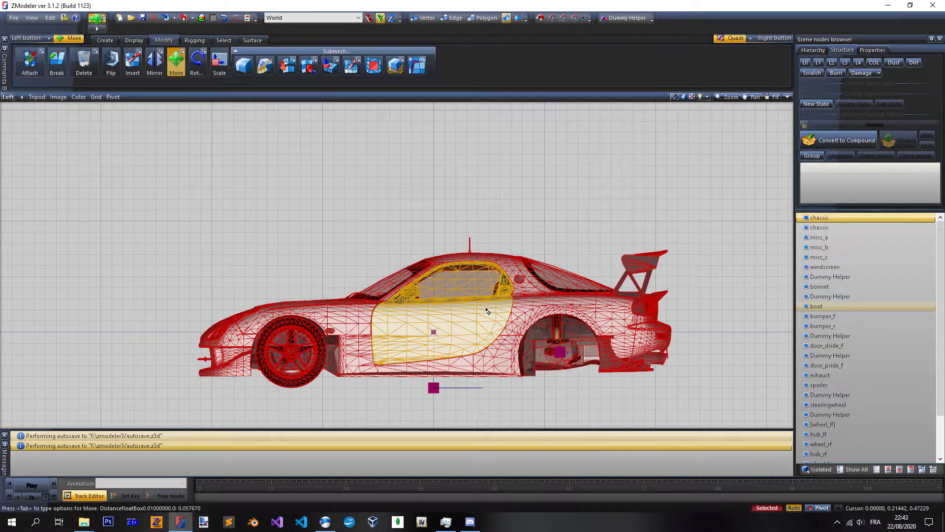
pyautogui.moveTo(486, 309); pyautogui.dragTo(486, 308)
pyautogui.scroll(-2, 427, 305)
pyautogui.scroll(4, 425, 311)
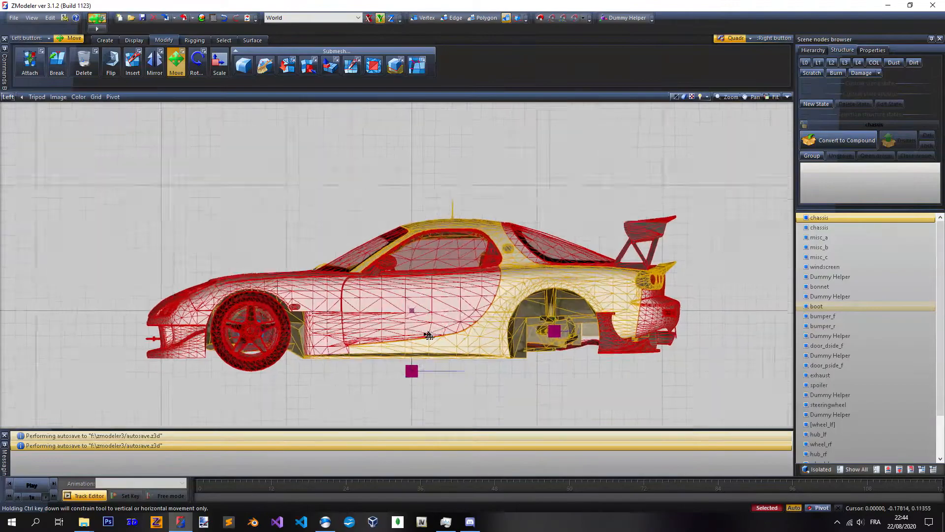
pyautogui.scroll(-1, 469, 320)
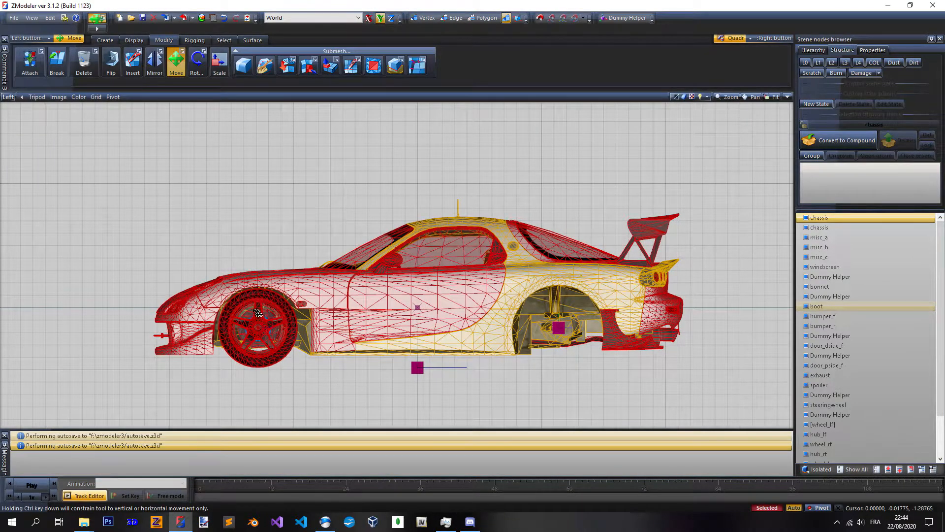
pyautogui.scroll(-2, 454, 312)
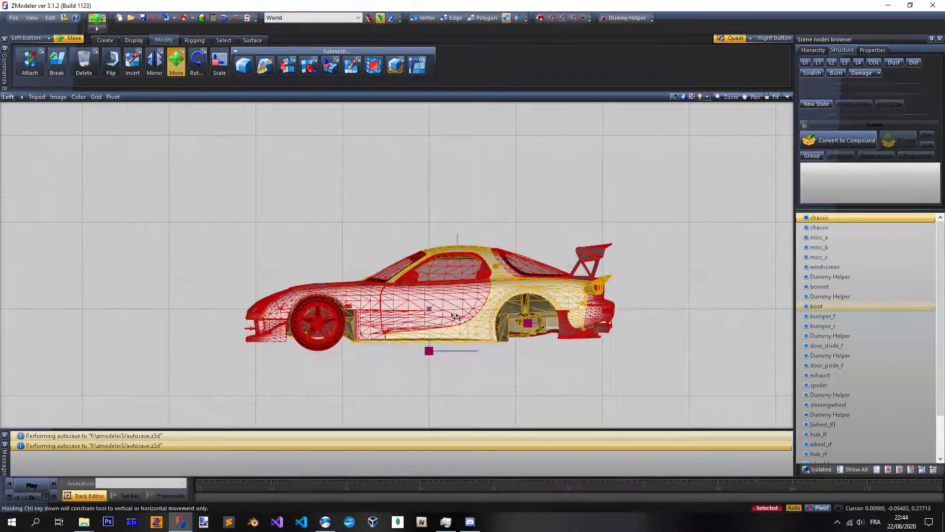
pyautogui.scroll(-1, 438, 306)
pyautogui.scroll(2, 414, 312)
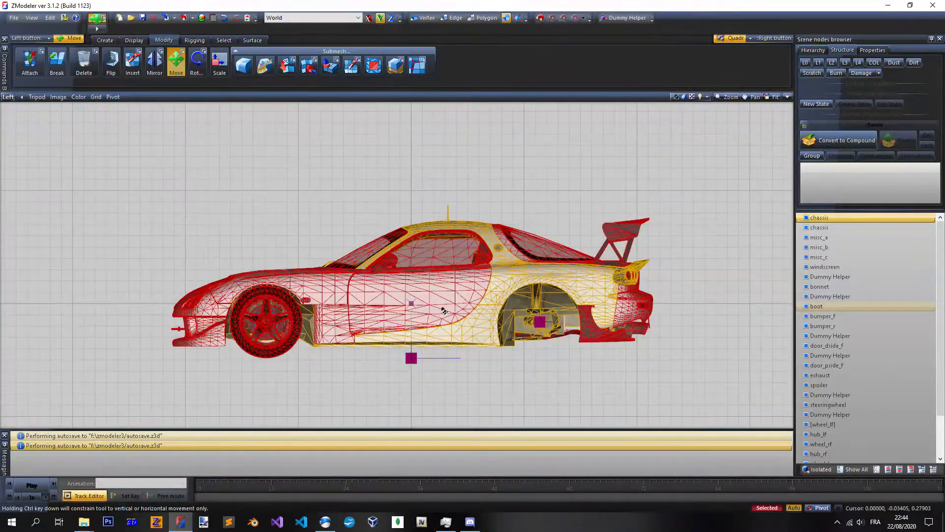
pyautogui.scroll(-2, 474, 305)
pyautogui.click(176, 62)
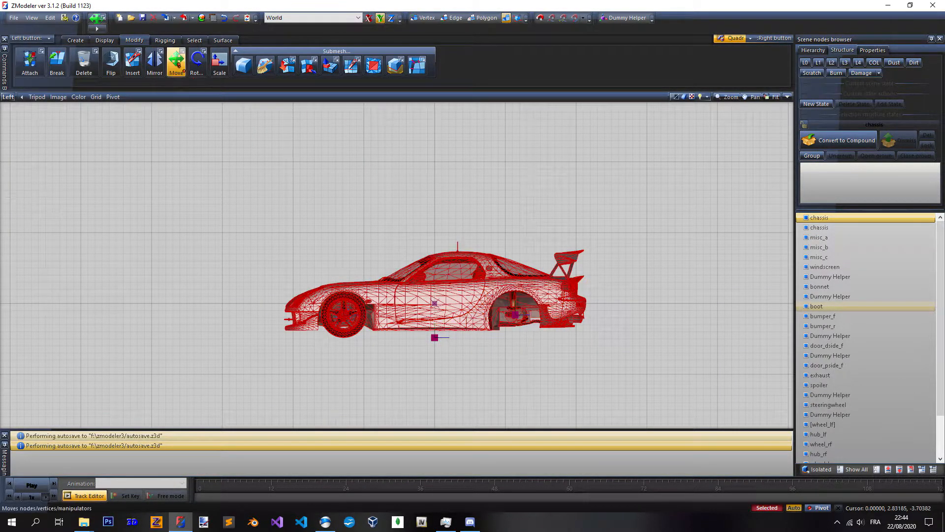
# - Try resetting the local axes of all selected nodes to world, wheels included, and undo the reset
pyautogui.click(104, 40)
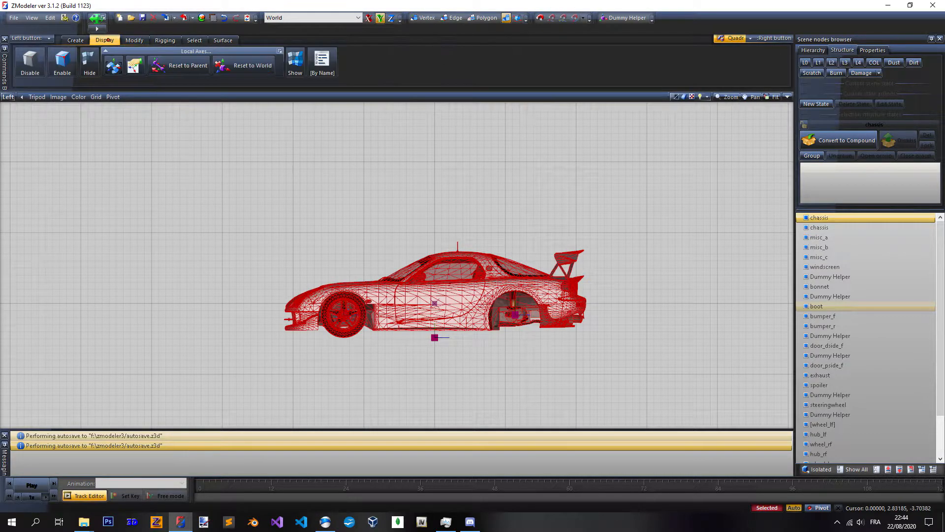
pyautogui.click(251, 65)
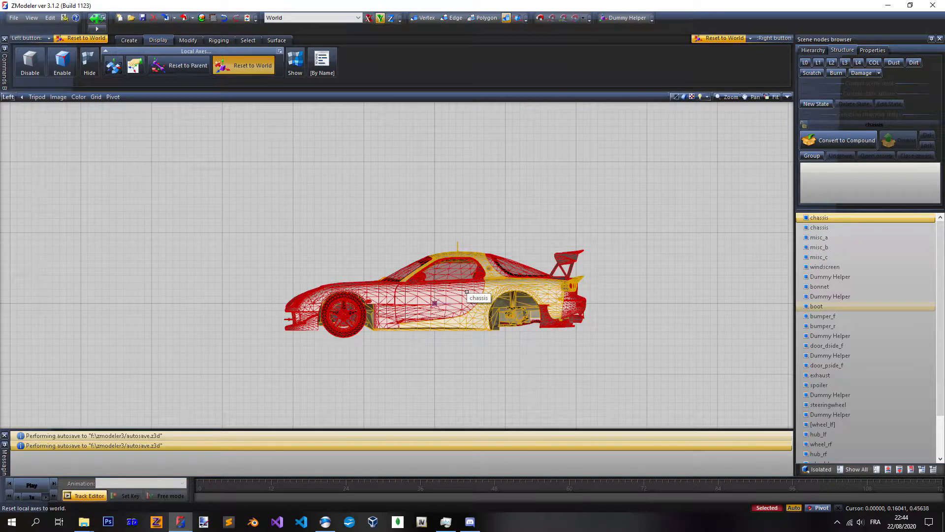
pyautogui.scroll(2, 432, 317)
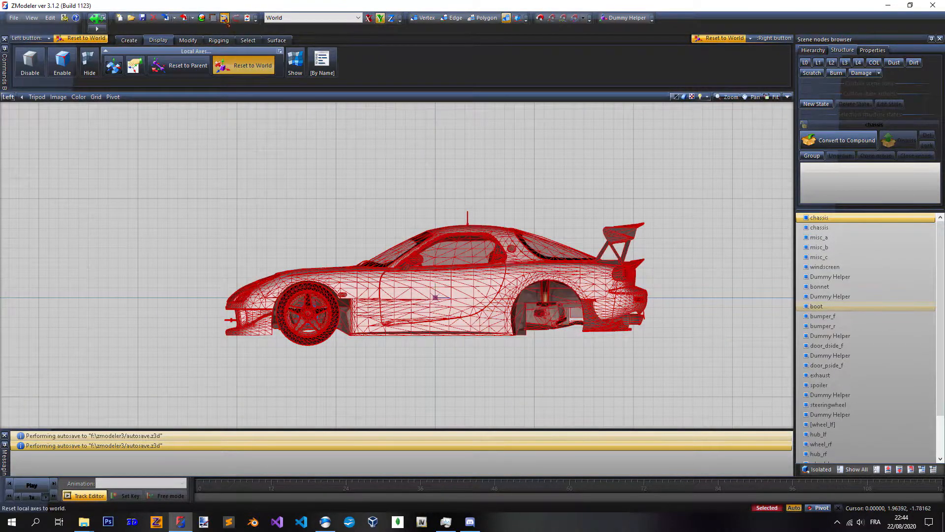
pyautogui.click(224, 18)
pyautogui.scroll(-1, 433, 296)
pyautogui.scroll(1, 433, 315)
pyautogui.click(239, 66)
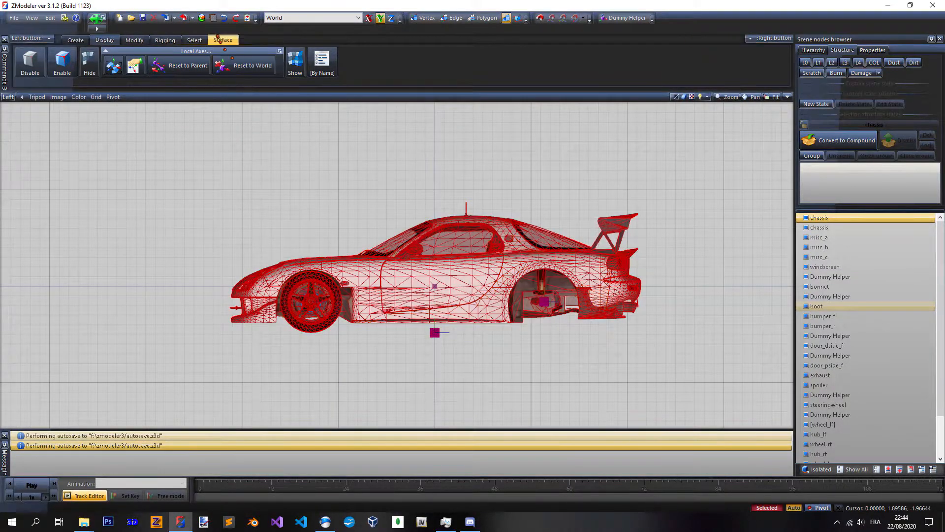
# - Deselect wheel_rr, wheel_lr, wheel_rf and [wheel_lf] with Quadr selection, and show the whole car again
pyautogui.click(194, 40)
pyautogui.click(247, 62)
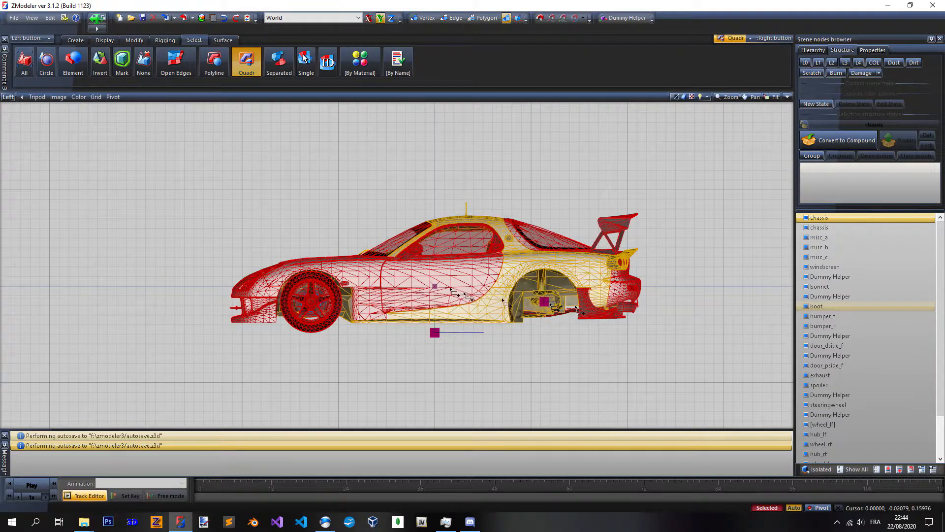
pyautogui.scroll(-1, 488, 286)
pyautogui.scroll(-2, 875, 416)
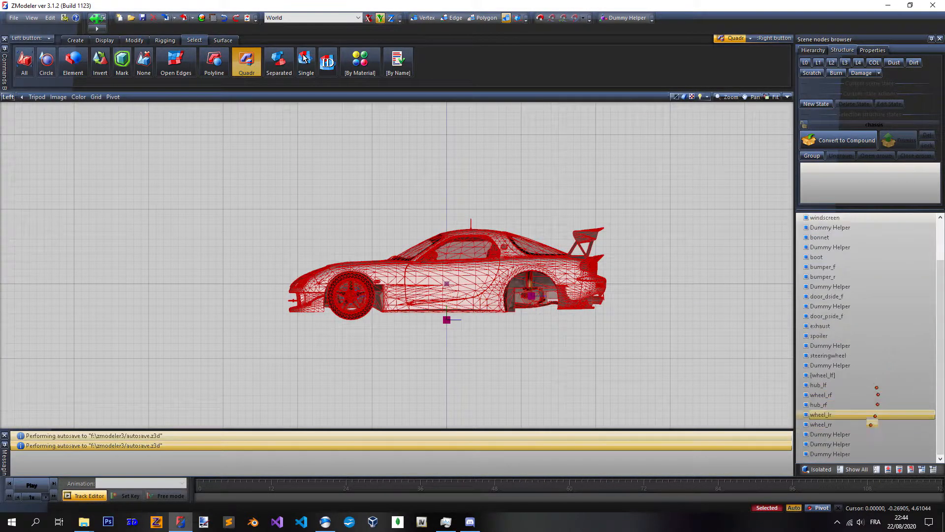
pyautogui.click(820, 424)
pyautogui.click(818, 470)
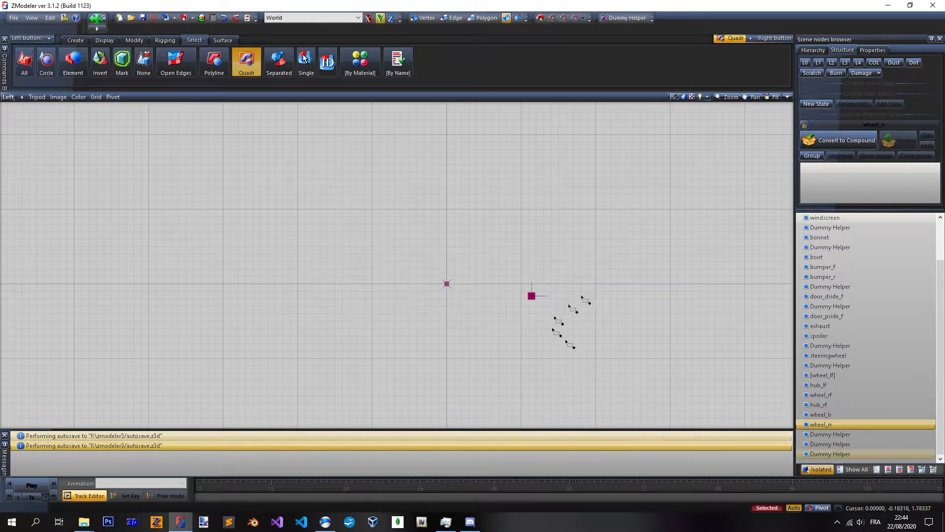
pyautogui.moveTo(594, 273); pyautogui.dragTo(502, 327)
pyautogui.click(873, 394)
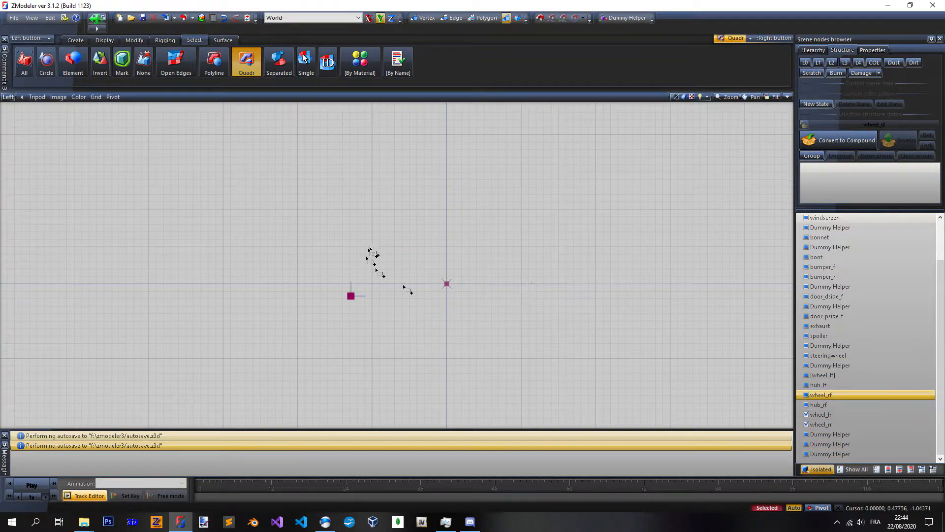
pyautogui.click(827, 376)
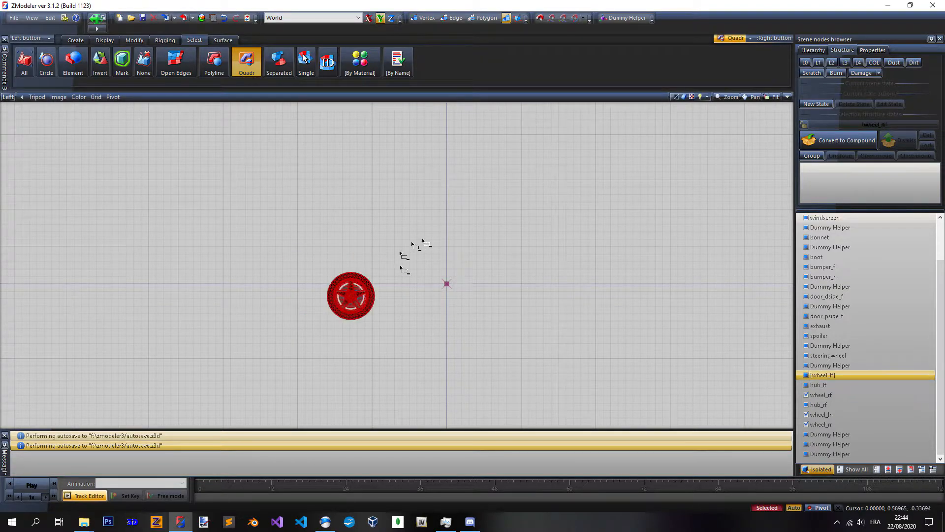
pyautogui.click(861, 385)
pyautogui.click(818, 469)
pyautogui.scroll(3, 520, 288)
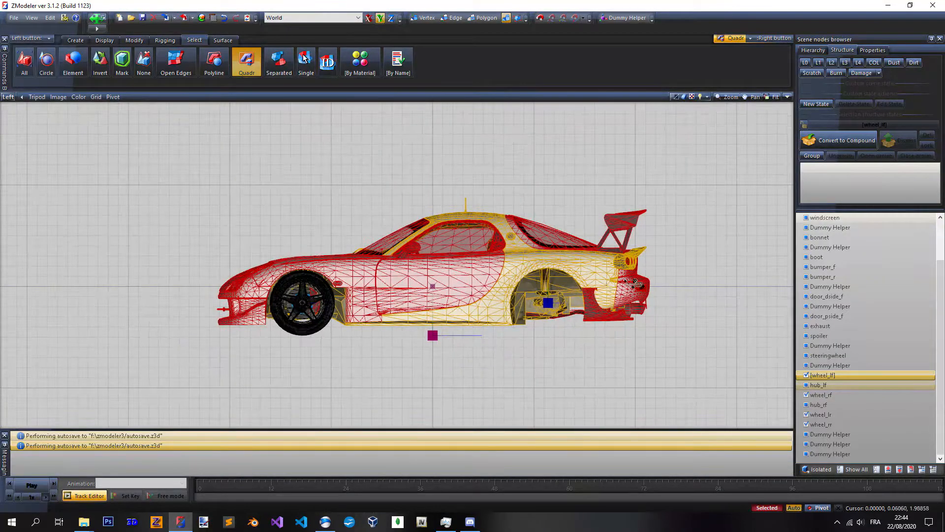
pyautogui.scroll(1, 636, 283)
# - Reset the local axes of the remaining selected car nodes to world
pyautogui.click(104, 40)
pyautogui.click(245, 66)
pyautogui.click(246, 65)
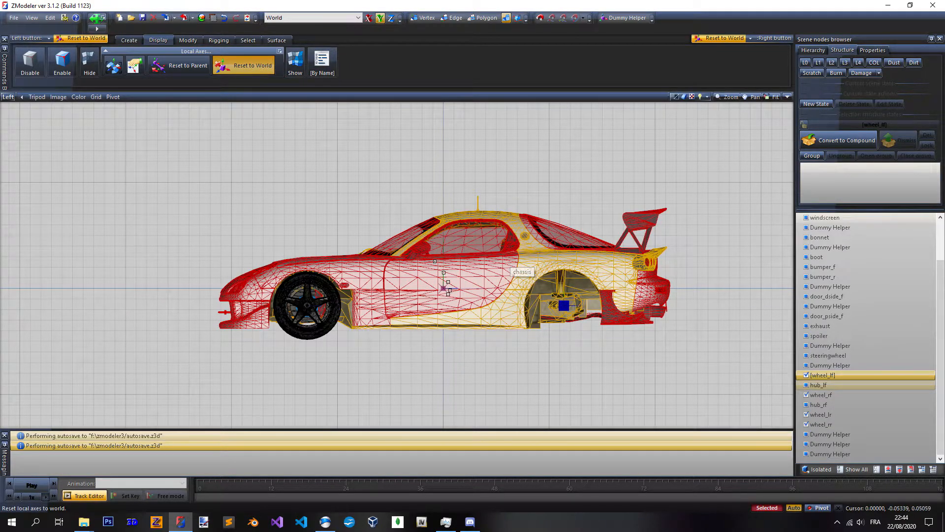
pyautogui.click(512, 265)
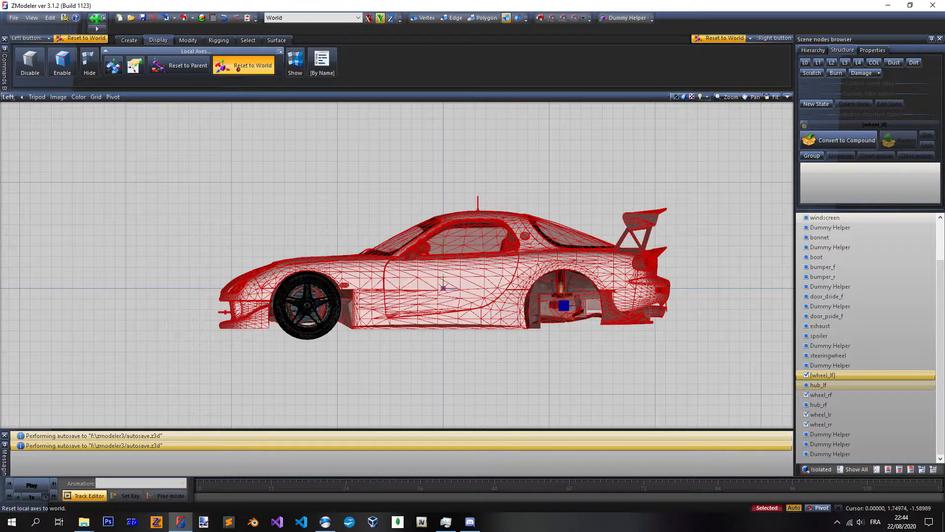
pyautogui.click(240, 66)
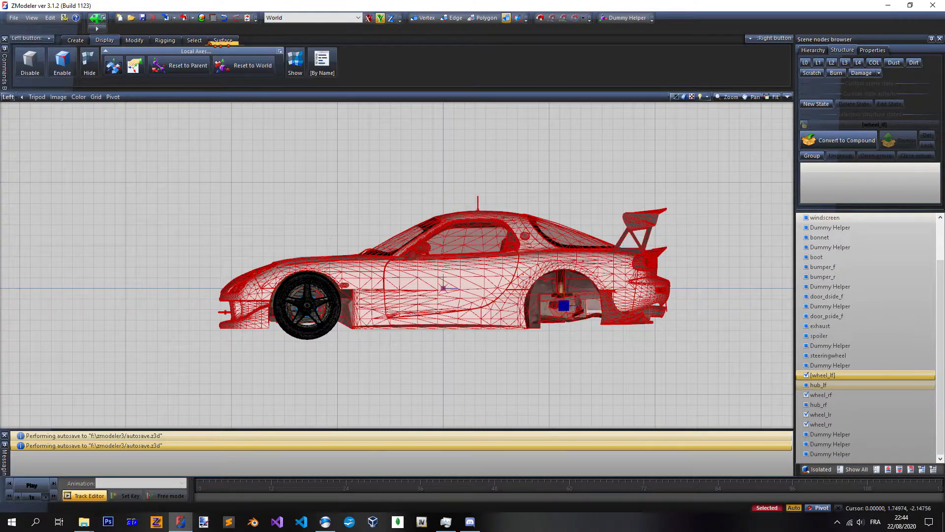
# - Deselect all remaining car nodes with a Quadr selection around the whole car
pyautogui.click(194, 40)
pyautogui.scroll(-2, 465, 246)
pyautogui.scroll(1, 507, 264)
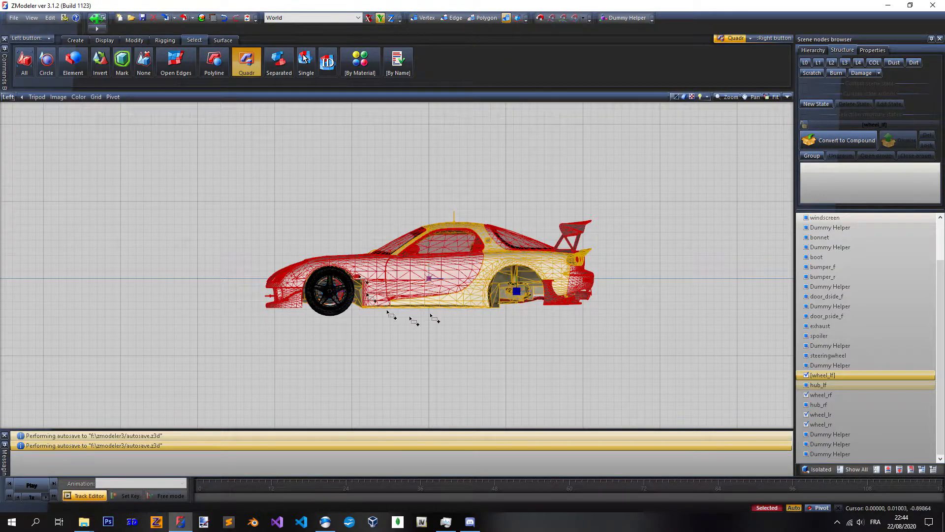
pyautogui.moveTo(217, 173); pyautogui.dragTo(635, 340)
pyautogui.scroll(3, 476, 280)
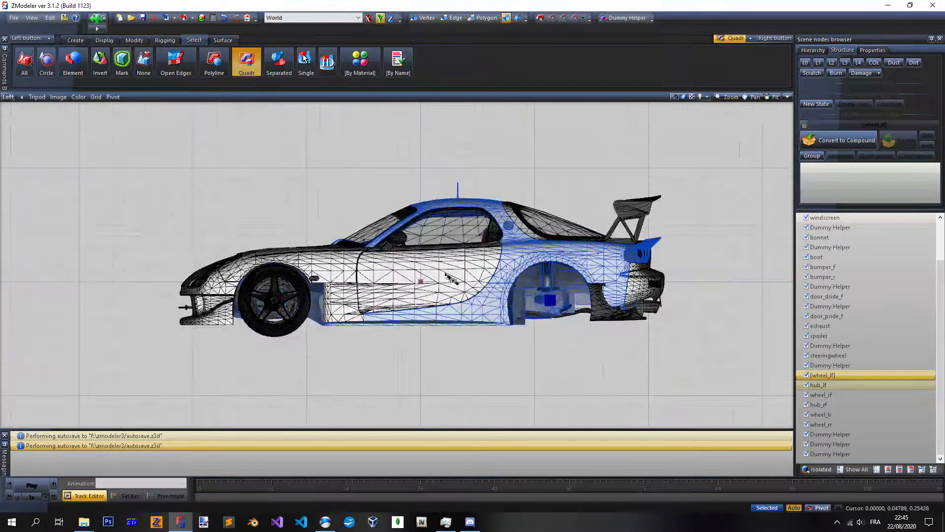
pyautogui.scroll(2, 861, 274)
# - Examine the two chassis nodes in isolation to distinguish the dummy helper from the body mesh
pyautogui.click(834, 217)
pyautogui.click(821, 469)
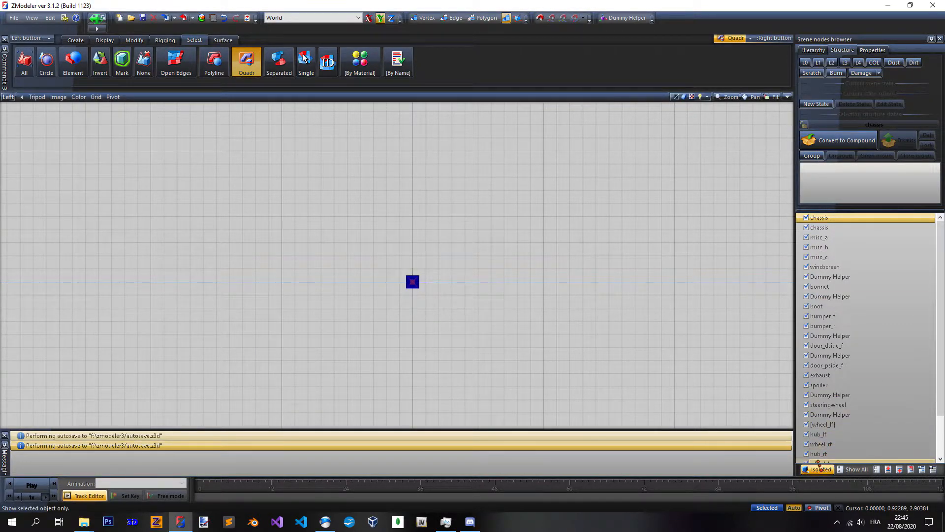
pyautogui.click(819, 469)
pyautogui.click(818, 469)
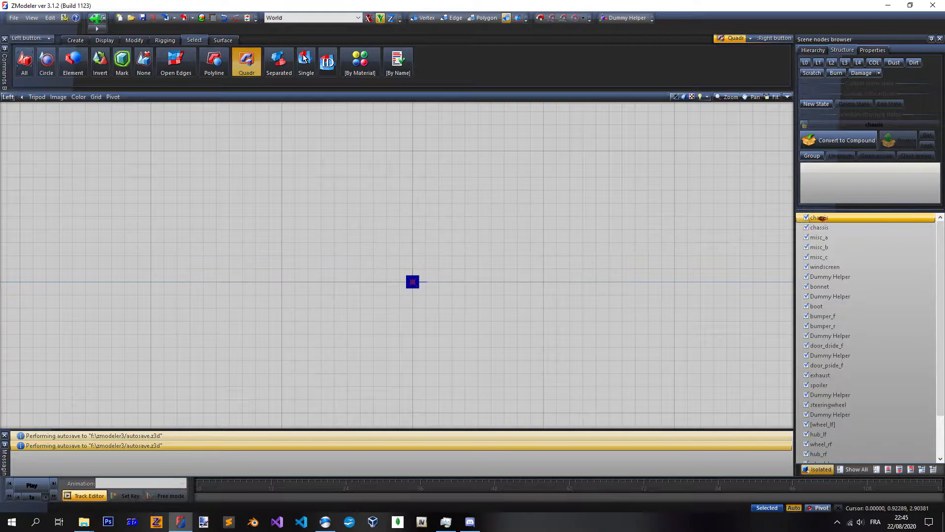
pyautogui.click(817, 228)
pyautogui.click(843, 218)
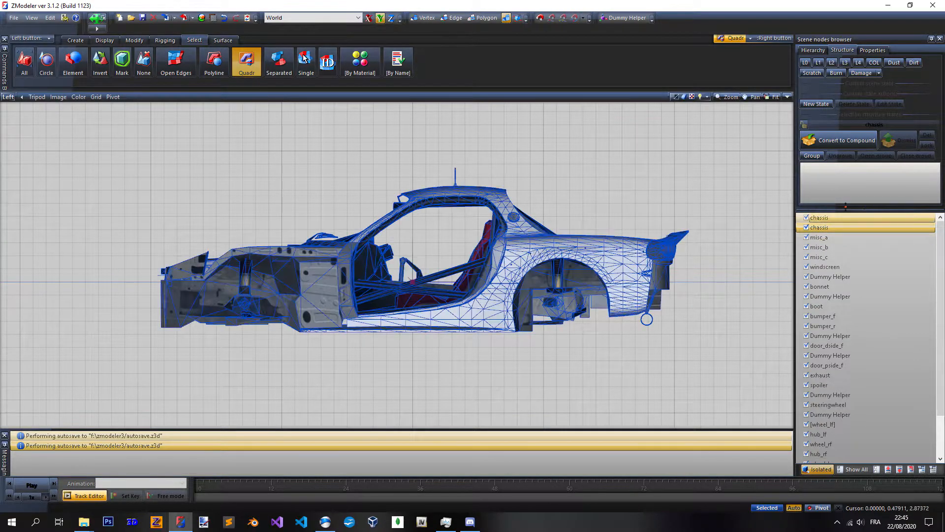
pyautogui.click(843, 217)
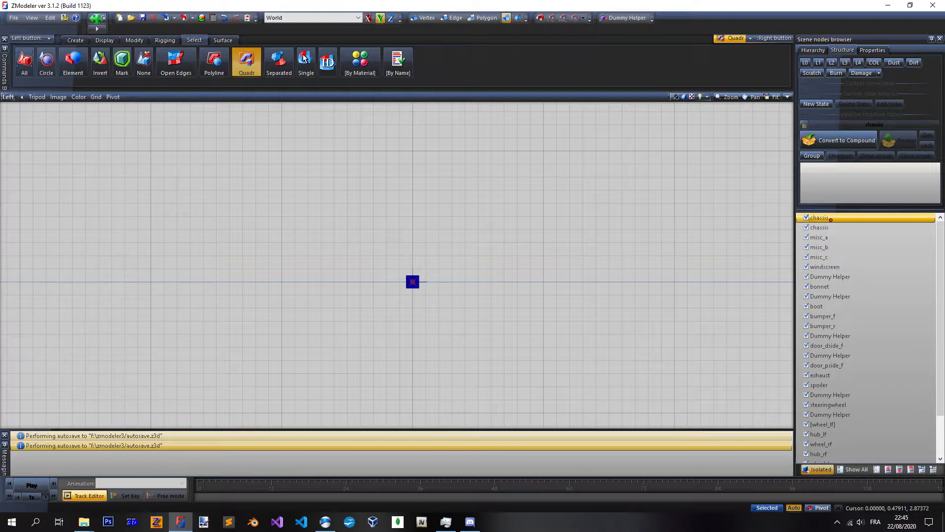
pyautogui.click(818, 468)
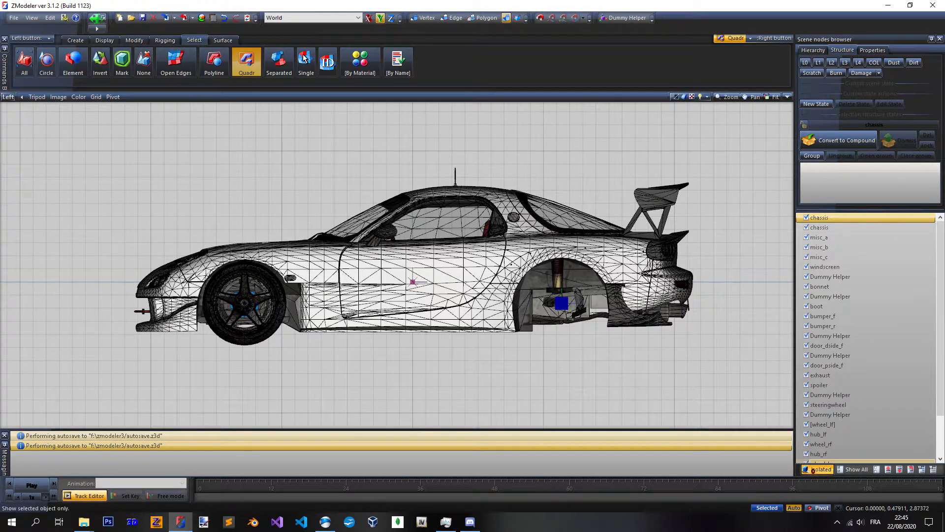
pyautogui.click(813, 469)
pyautogui.click(837, 228)
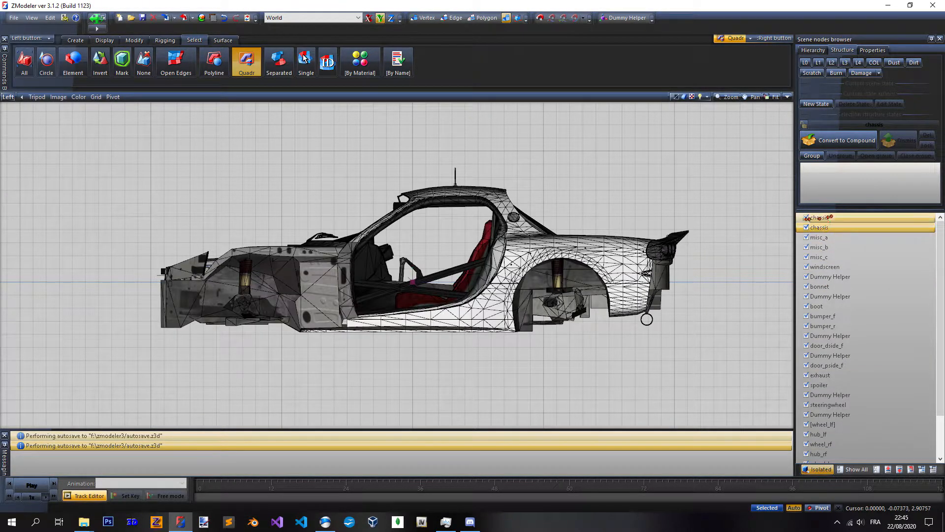
# - Convert the chassis dummy helper to a compound node with the whole car shown, and activate the compound for editing
pyautogui.click(830, 217)
pyautogui.click(817, 467)
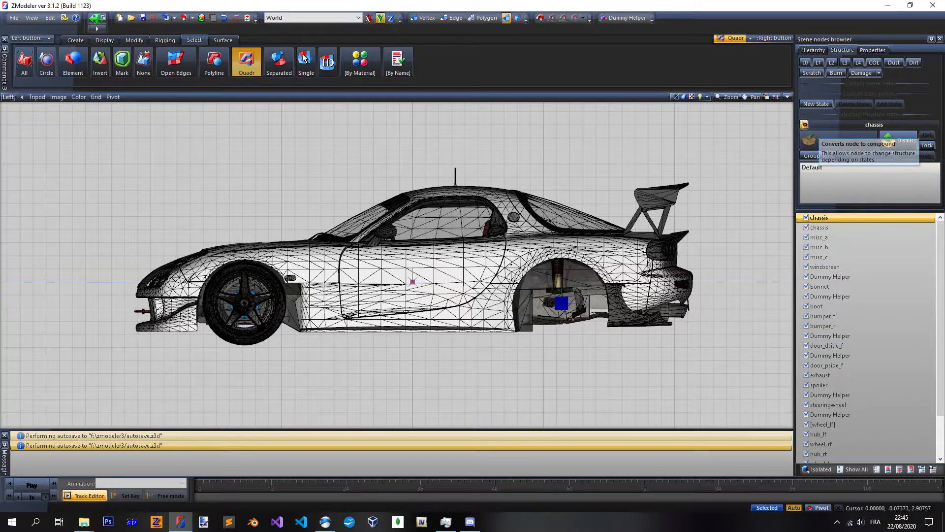
pyautogui.click(805, 125)
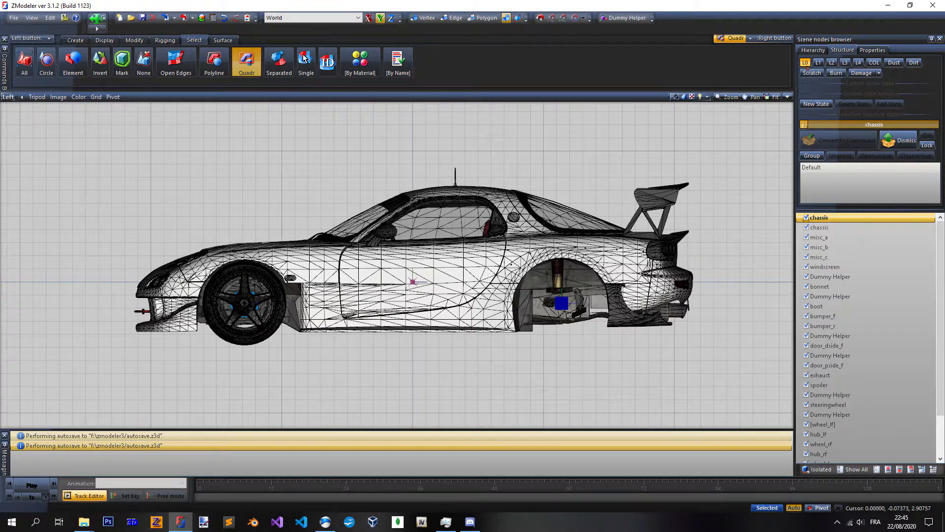
# - Add the chassis mesh to the chassis compound as its L0 state, release the structure lock, and isolate the compound for checking
pyautogui.moveTo(823, 228); pyautogui.dragTo(835, 176)
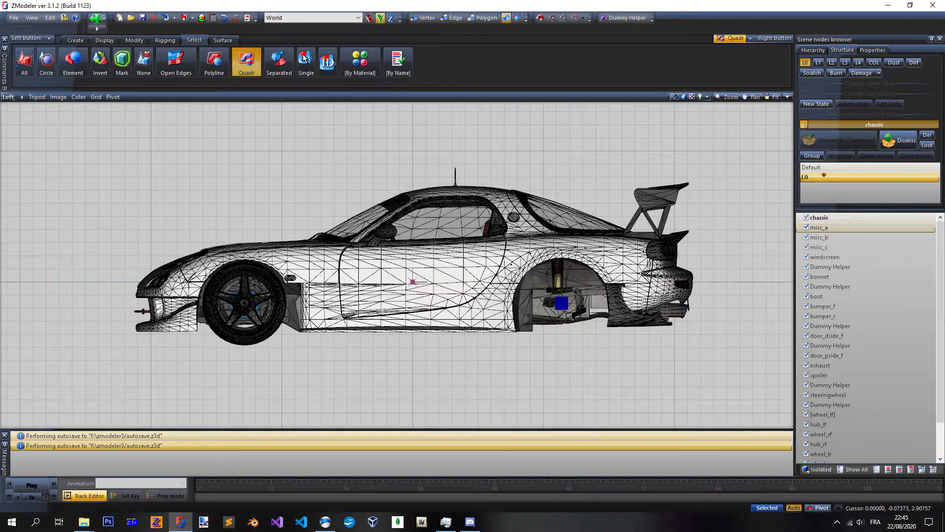
pyautogui.click(805, 124)
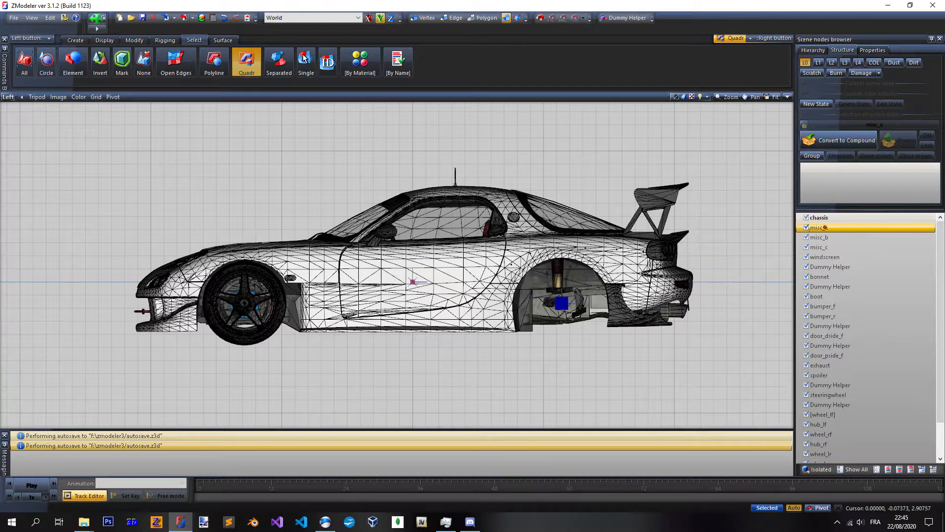
pyautogui.click(827, 217)
pyautogui.click(818, 469)
pyautogui.scroll(-2, 458, 269)
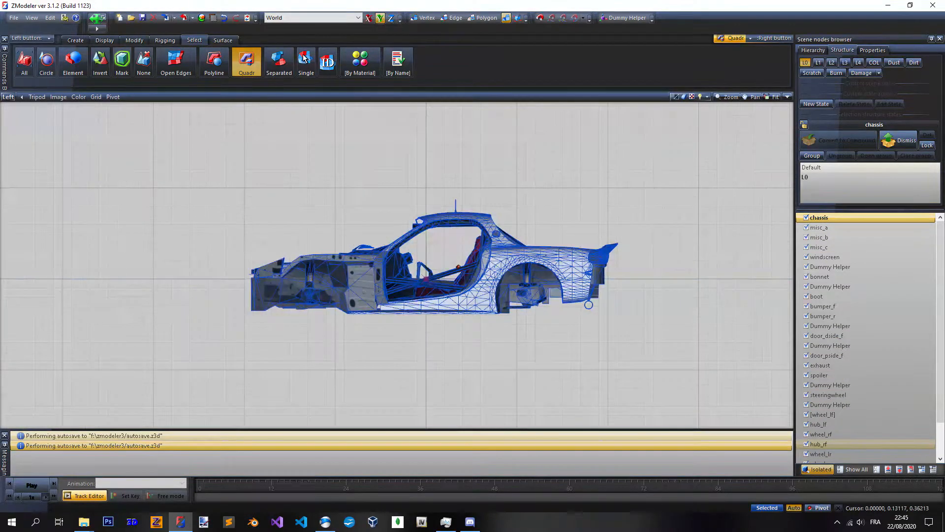
# - Switch to a maximized perspective view of the model and show the whole car instead of only the chassis
pyautogui.click(788, 97)
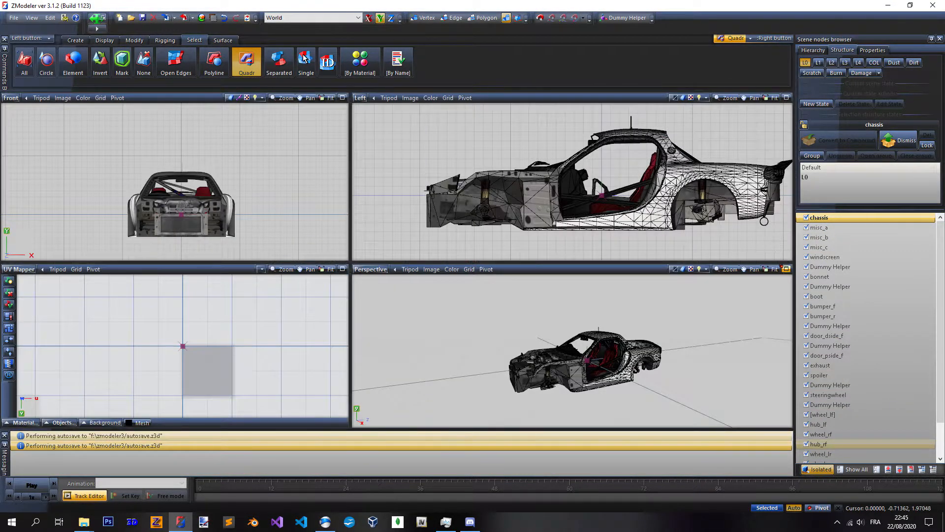
pyautogui.click(787, 269)
pyautogui.scroll(2, 440, 319)
pyautogui.scroll(-2, 551, 351)
pyautogui.click(818, 469)
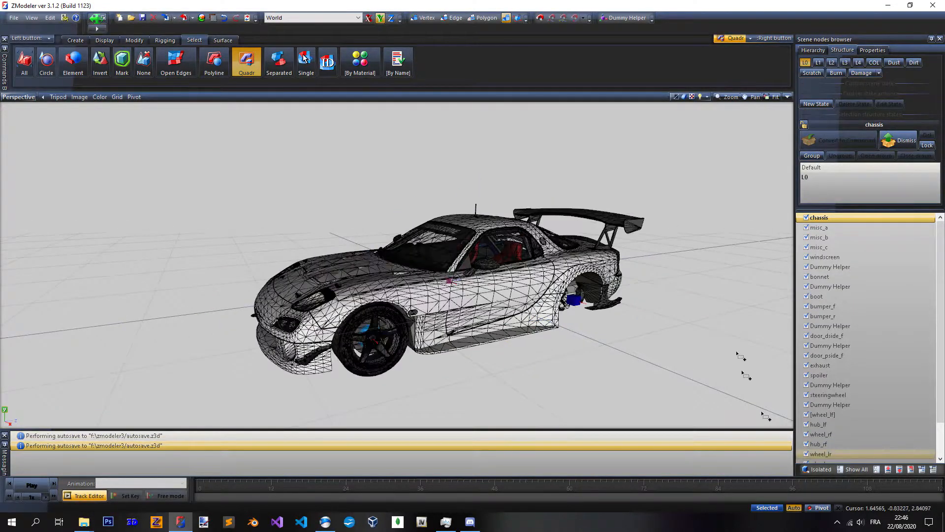
# - Toggle the L0 level of detail off and on to examine how the chassis compound's visibility responds
pyautogui.click(806, 63)
pyautogui.scroll(3, 532, 301)
pyautogui.scroll(-3, 554, 284)
pyautogui.scroll(2, 555, 284)
pyautogui.moveTo(557, 284); pyautogui.dragTo(467, 269, button='middle')
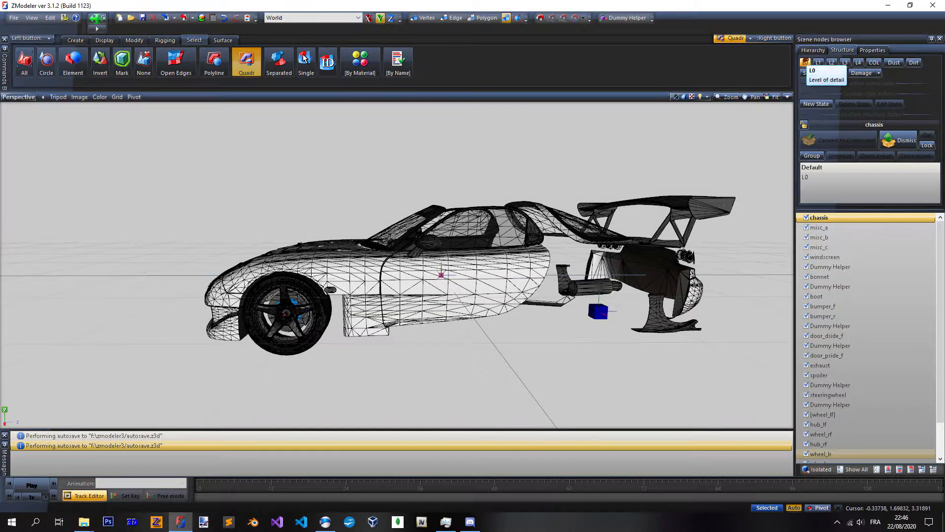
pyautogui.click(805, 62)
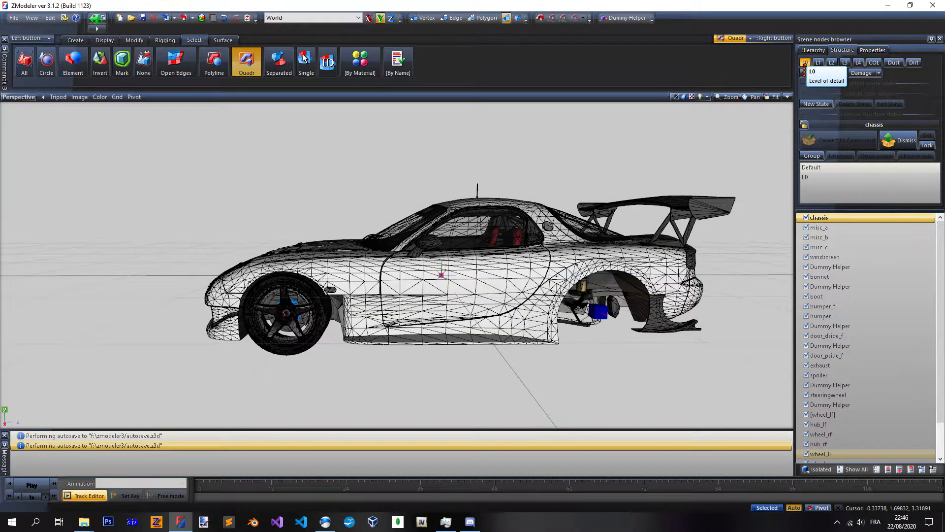
pyautogui.click(805, 63)
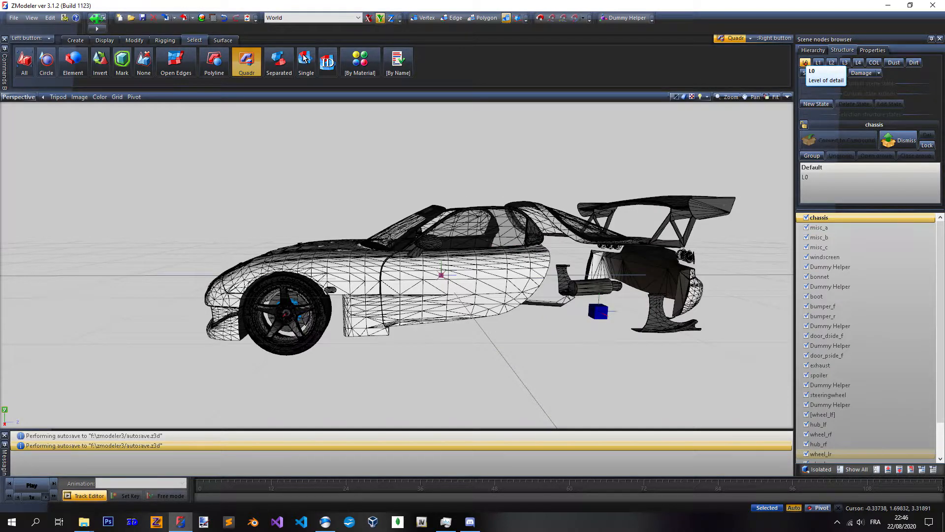
pyautogui.click(805, 63)
pyautogui.moveTo(581, 231); pyautogui.dragTo(652, 200, button='middle')
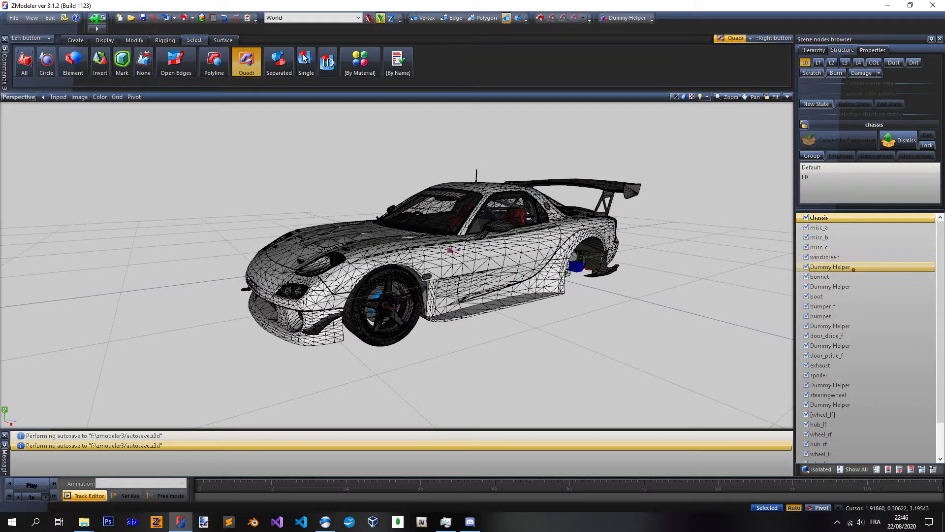
# - Check the bonnet mesh in isolation and rename the dummy helper listed directly above it as bonnet
pyautogui.click(837, 277)
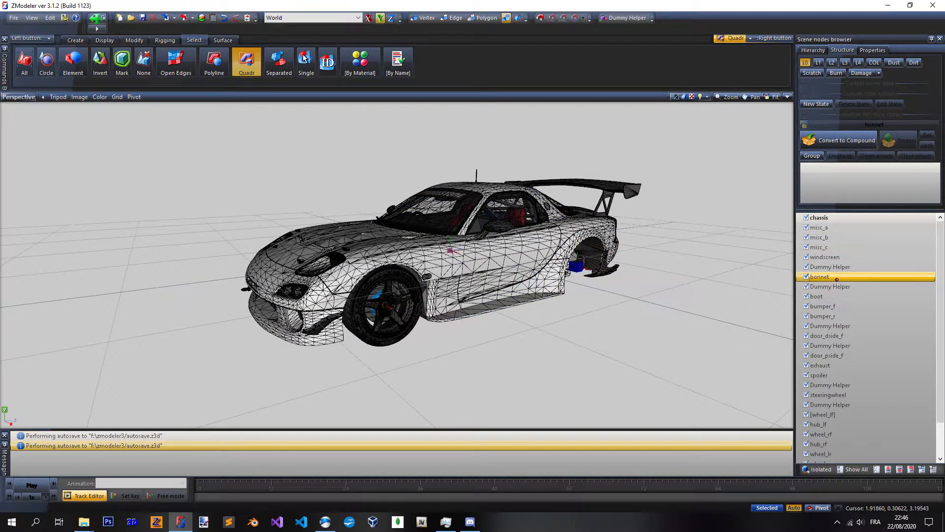
pyautogui.click(818, 469)
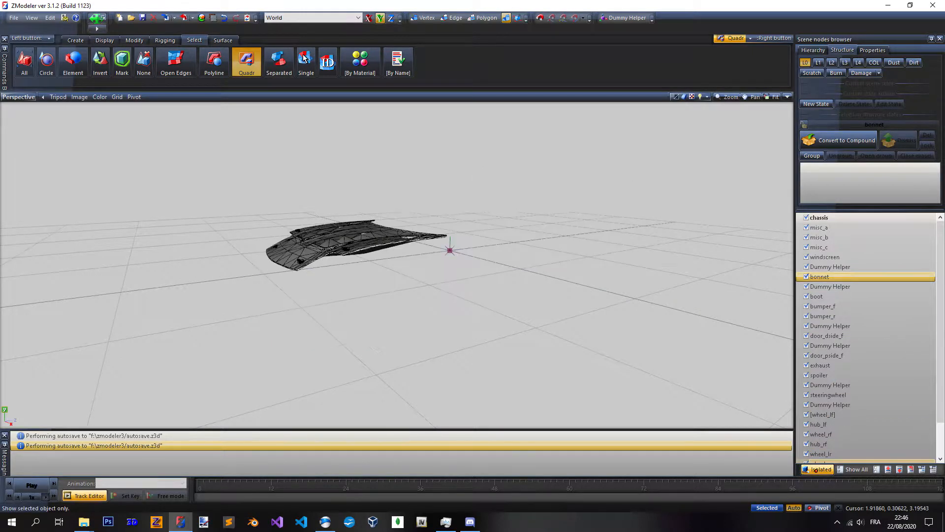
pyautogui.click(815, 469)
pyautogui.click(860, 266)
pyautogui.click(877, 266)
pyautogui.moveTo(882, 266); pyautogui.dragTo(732, 268)
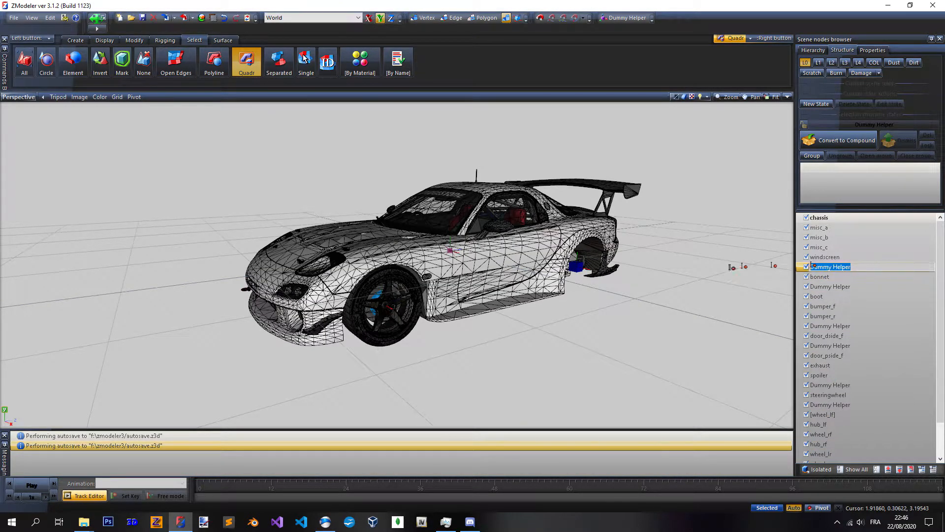
pyautogui.write('bonnet')
pyautogui.press('Return')
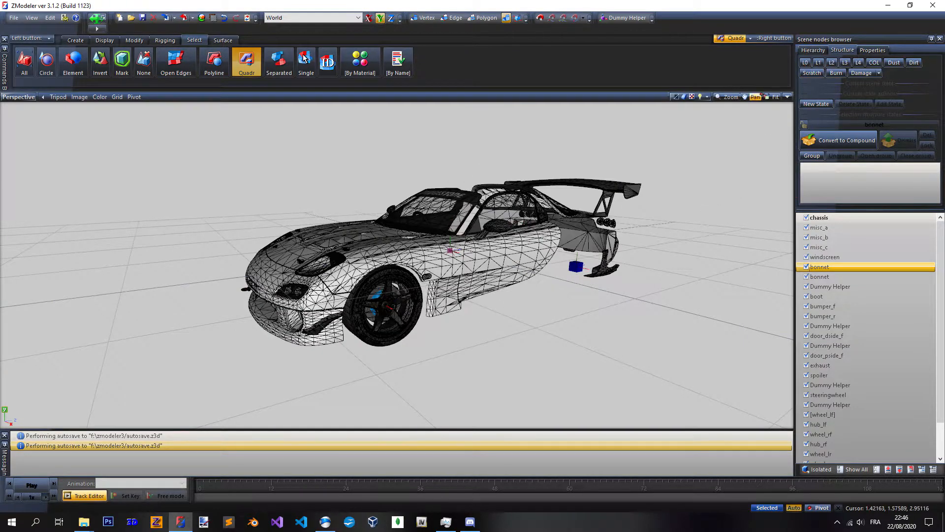
# - Identify the bonnet dummy helper in isolation, convert it to a compound node and lock the structure page on it
pyautogui.click(820, 276)
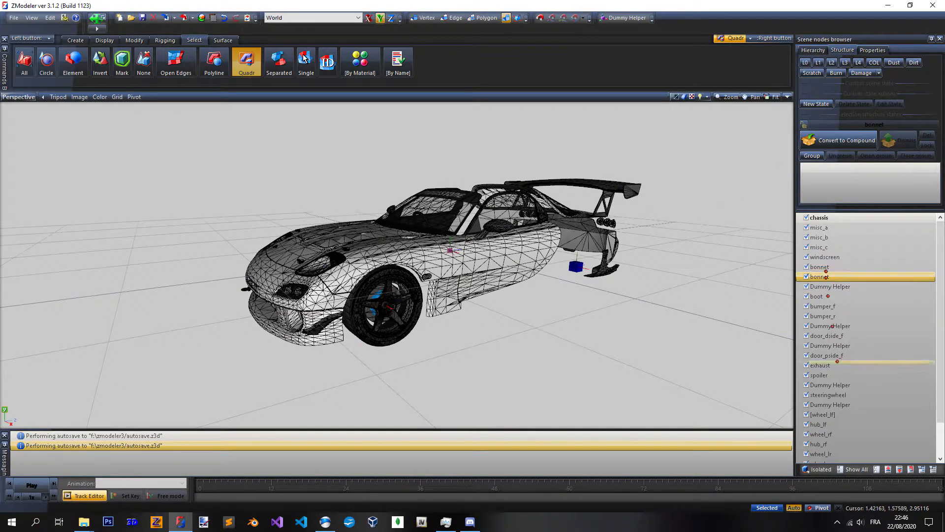
pyautogui.click(825, 468)
pyautogui.click(821, 267)
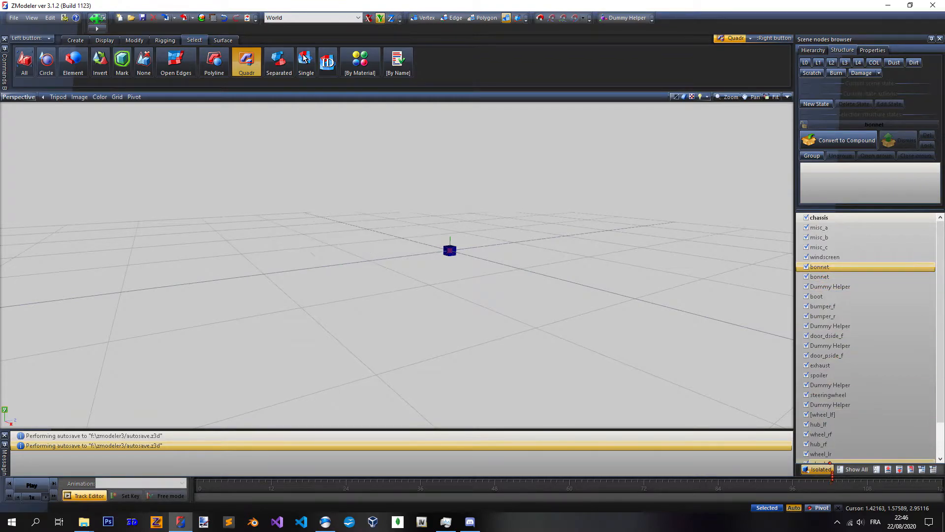
pyautogui.click(823, 469)
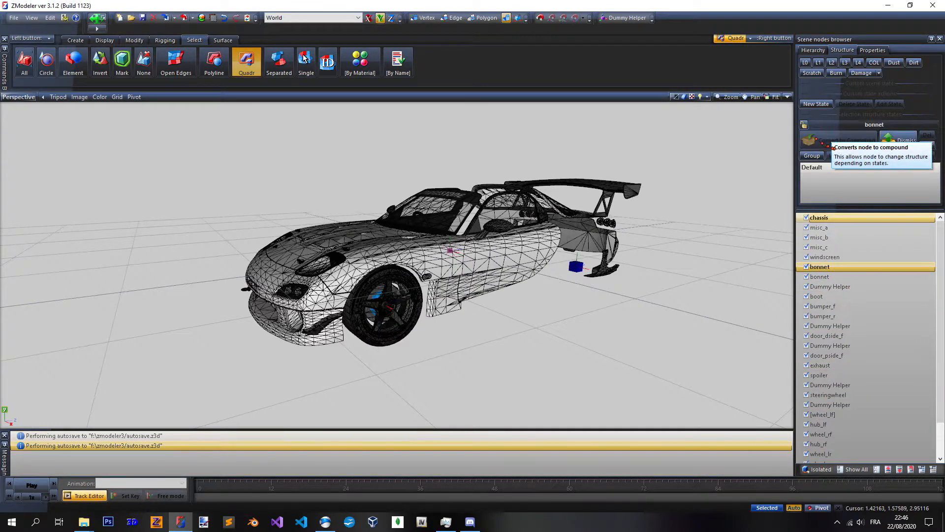
pyautogui.click(804, 125)
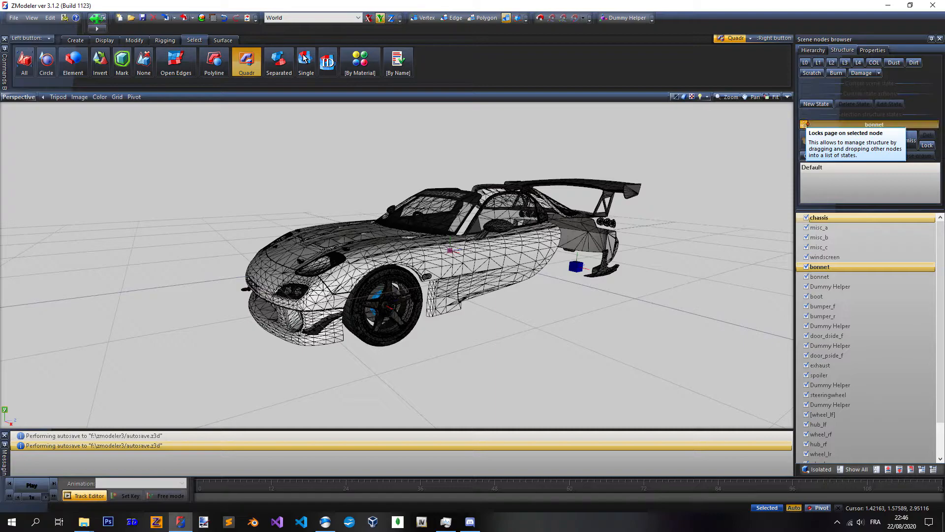
# - Add the bonnet mesh to the bonnet compound as its L0 state, unlock the structure page and hide the L0 level
pyautogui.click(806, 62)
pyautogui.moveTo(851, 287); pyautogui.dragTo(829, 188)
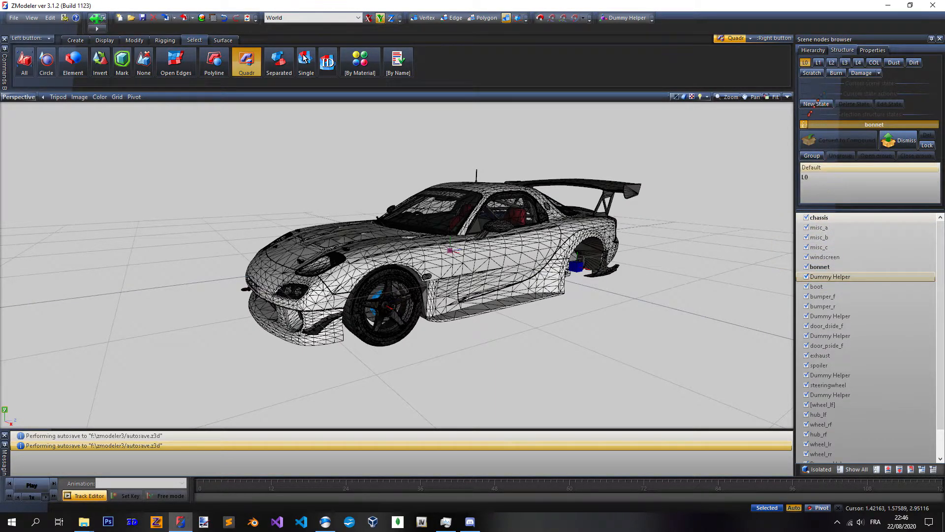
pyautogui.click(804, 124)
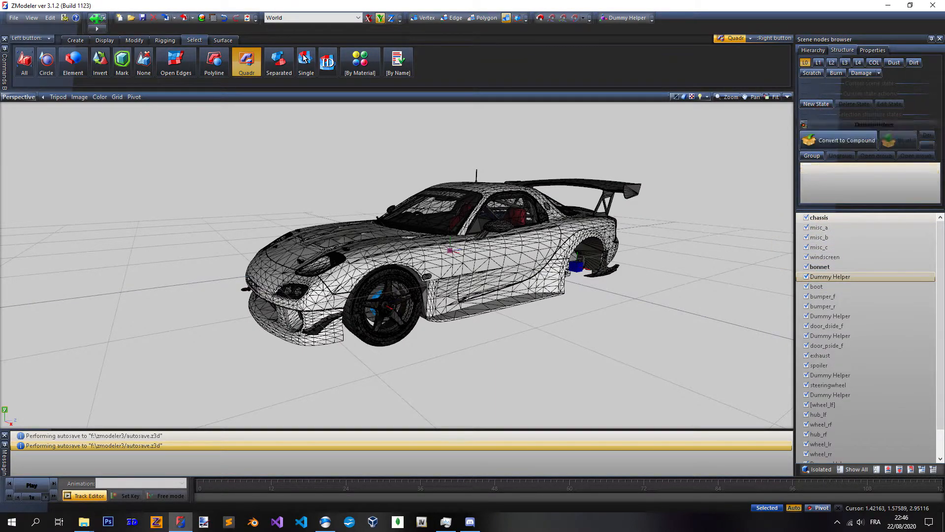
pyautogui.click(805, 63)
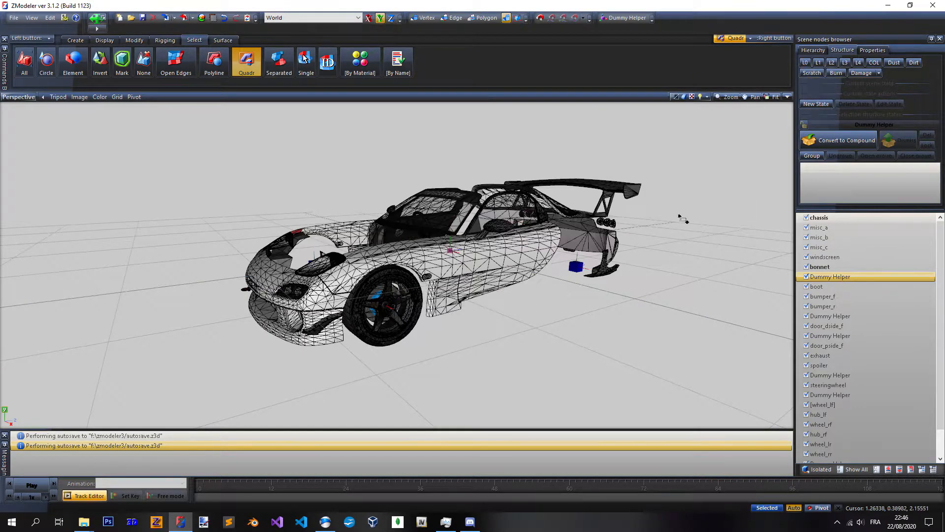
# - Rename the dummy helper listed directly above the boot mesh as boot
pyautogui.doubleClick(857, 277)
pyautogui.write('boot')
pyautogui.press('Return')
# - Convert the boot dummy helper to a compound node and add the boot mesh as its L0 state
pyautogui.click(804, 124)
pyautogui.click(806, 63)
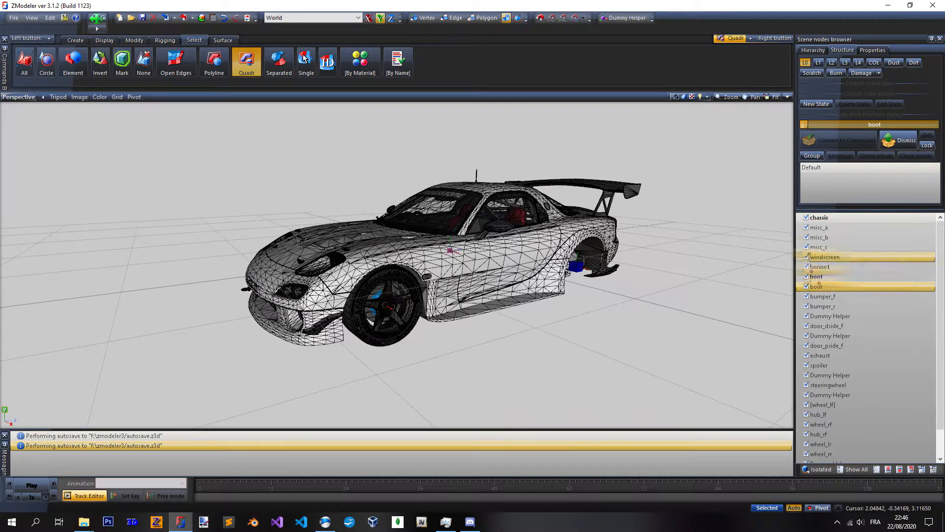
pyautogui.click(806, 63)
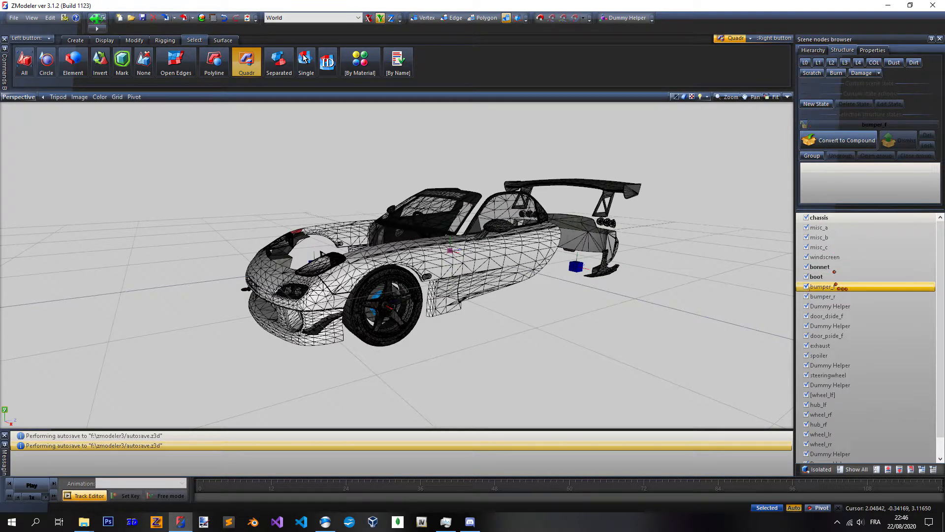
# - Rename the dummy helpers above the two front door meshes as door_dside_f and door_pside_f
pyautogui.doubleClick(851, 314)
pyautogui.hotkey('ctrl', 'c')
pyautogui.doubleClick(876, 307)
pyautogui.hotkey('ctrl', 'v')
pyautogui.click(850, 326)
pyautogui.click(856, 338)
pyautogui.doubleClick(858, 339)
pyautogui.doubleClick(872, 325)
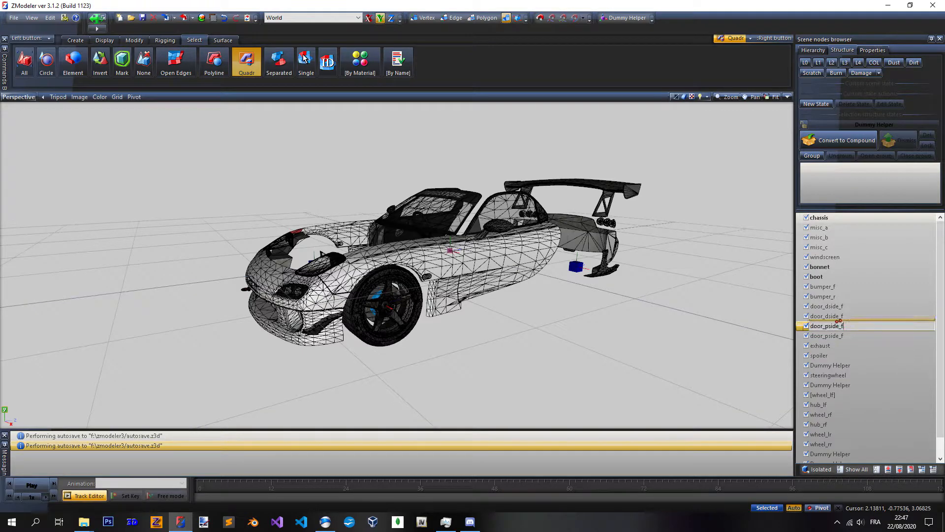
# - Convert the door_dside_f dummy helper to a compound node and add the matching door mesh as its L0 state
pyautogui.click(859, 305)
pyautogui.click(823, 138)
pyautogui.click(805, 125)
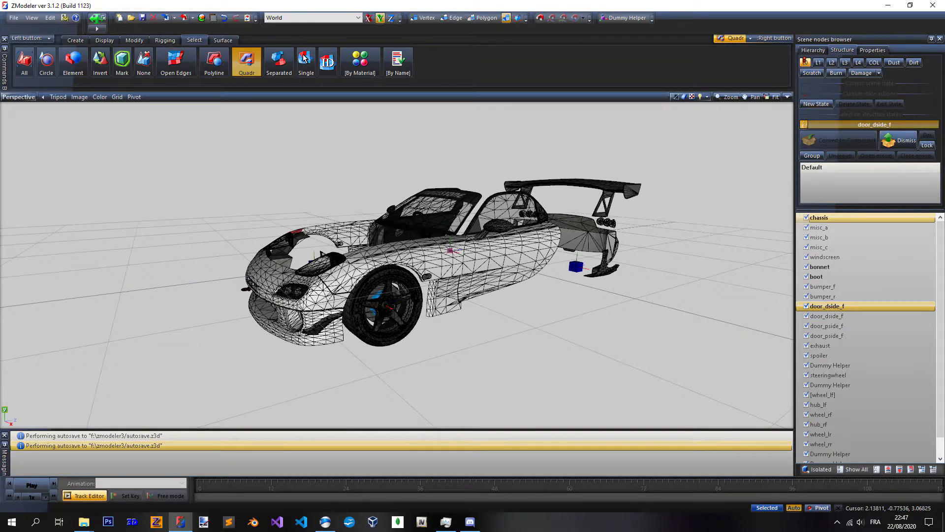
pyautogui.click(805, 62)
pyautogui.click(836, 315)
pyautogui.moveTo(836, 313); pyautogui.dragTo(840, 182)
pyautogui.click(806, 62)
pyautogui.click(804, 124)
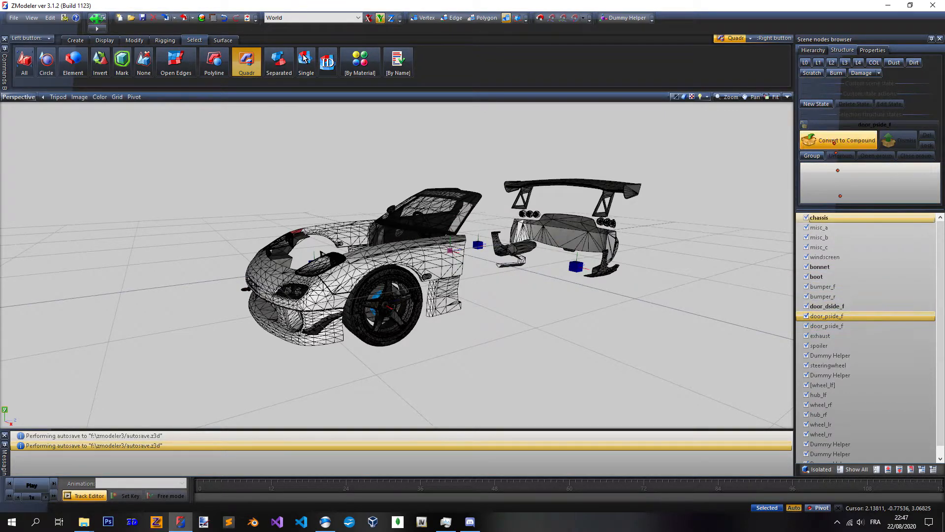
# - Convert the door_pside_f dummy helper to a compound node and add the matching door mesh as its L0 state
pyautogui.click(823, 138)
pyautogui.click(804, 62)
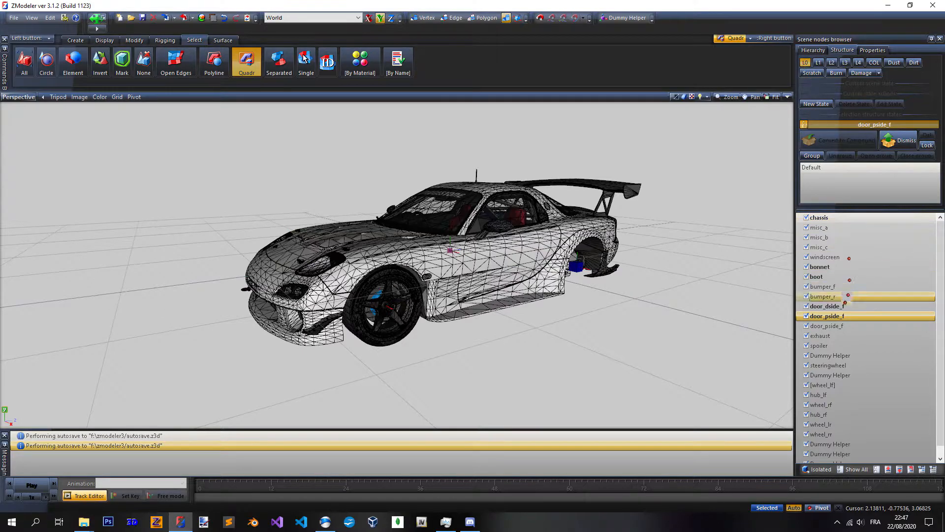
pyautogui.moveTo(838, 326); pyautogui.dragTo(846, 195)
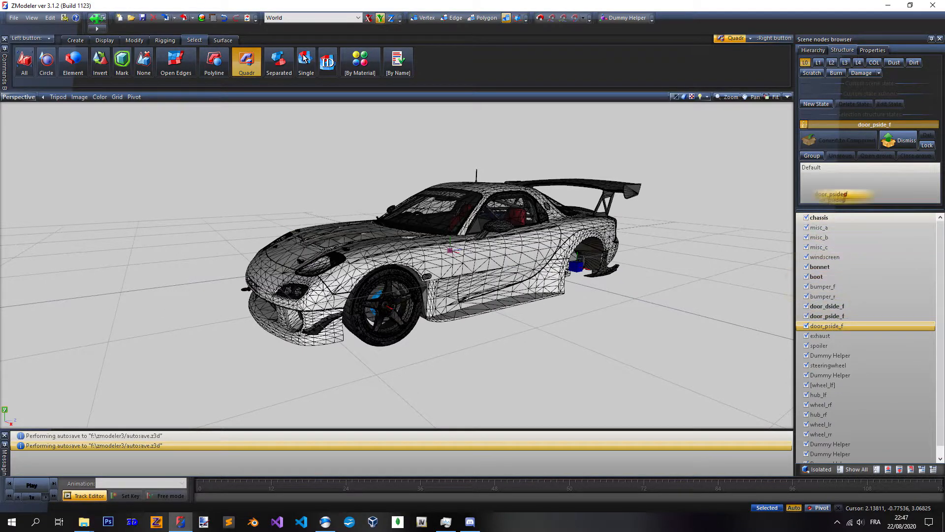
pyautogui.click(807, 63)
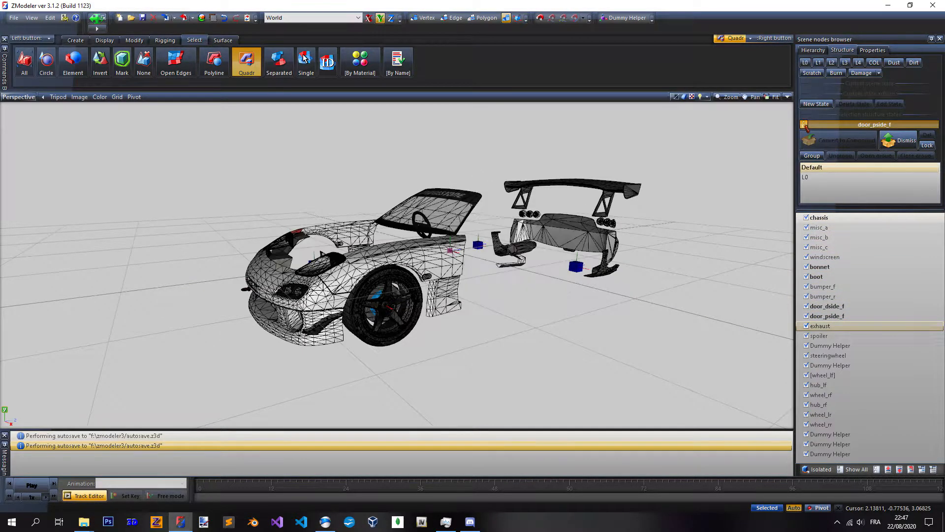
pyautogui.click(832, 315)
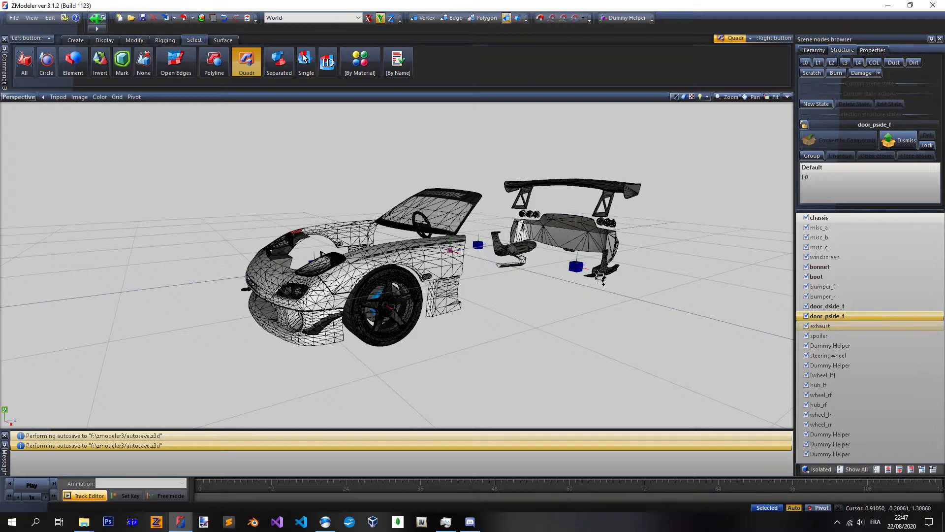
# - Rename the dummy helper listed directly above the steering wheel mesh as steeringwheel
pyautogui.click(864, 346)
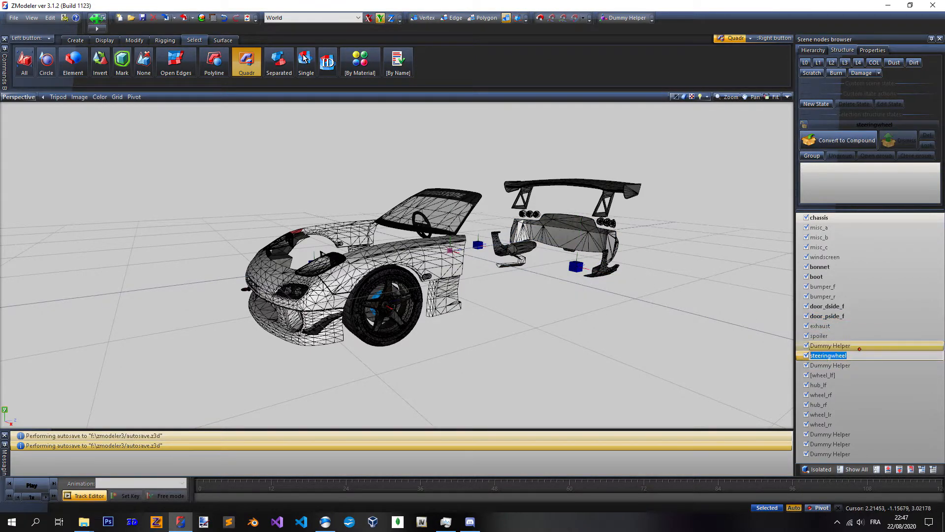
pyautogui.click(879, 347)
pyautogui.moveTo(886, 346); pyautogui.dragTo(808, 346)
pyautogui.write('steeringwheel')
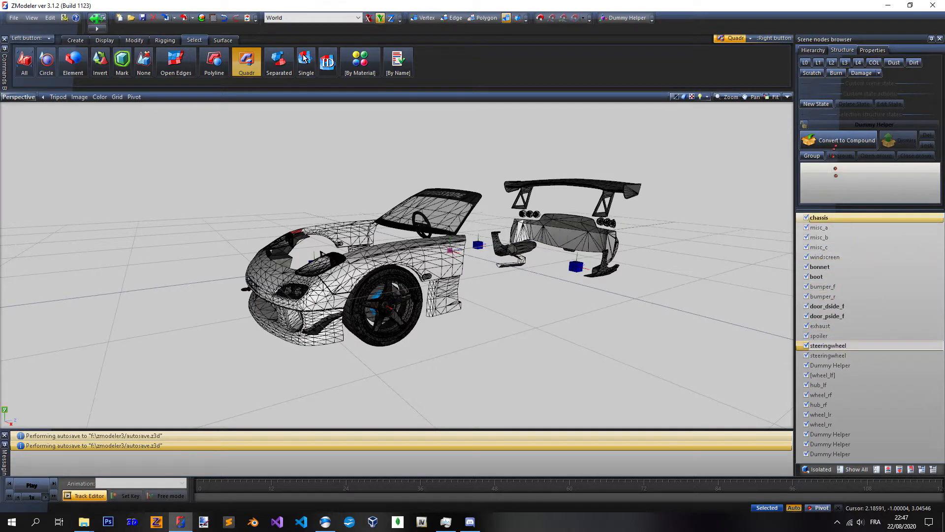
# - Convert the steeringwheel dummy helper to a compound node and add the steering wheel mesh as its L0 state
pyautogui.click(832, 142)
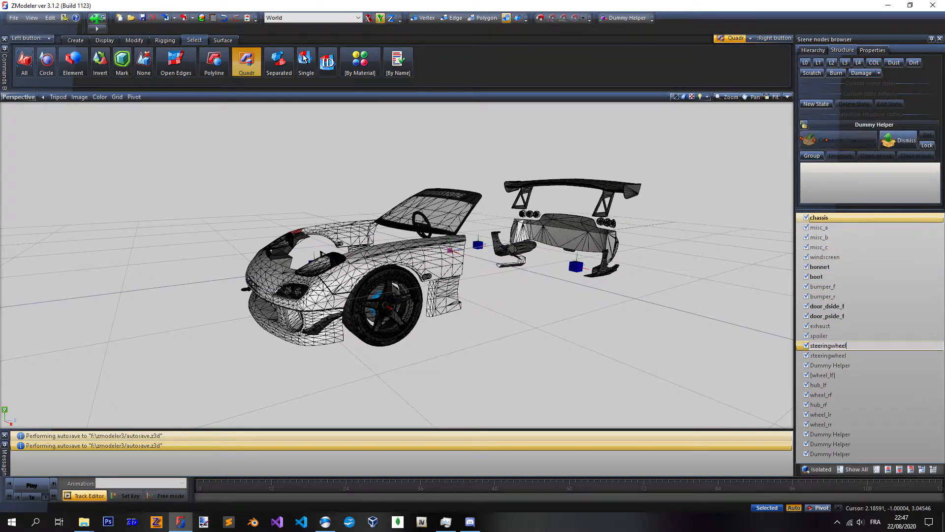
pyautogui.click(805, 64)
pyautogui.click(838, 356)
pyautogui.moveTo(831, 183); pyautogui.dragTo(830, 181)
pyautogui.click(805, 63)
pyautogui.click(804, 125)
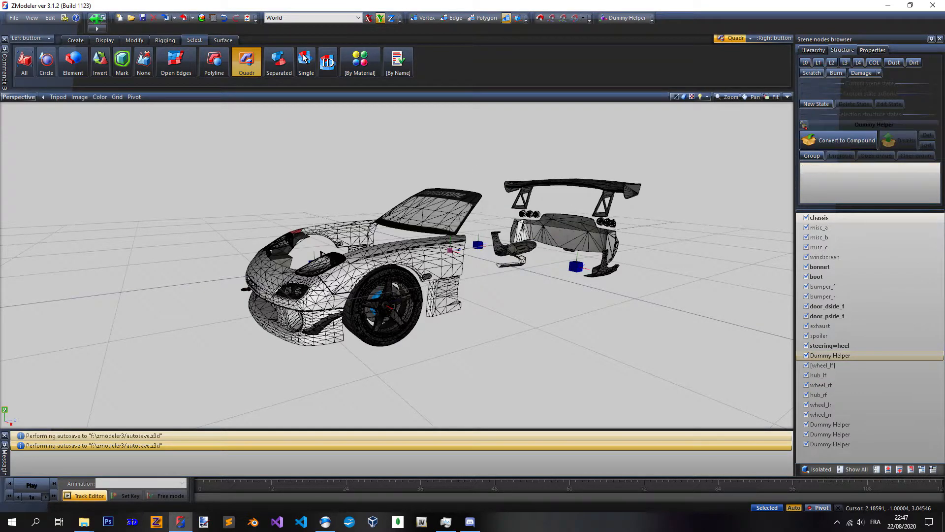
# - Rename the dummy helper above the [wheel_lf] mesh with that mesh's name and select the renamed helper
pyautogui.click(834, 364)
pyautogui.hotkey('ctrl', 'c')
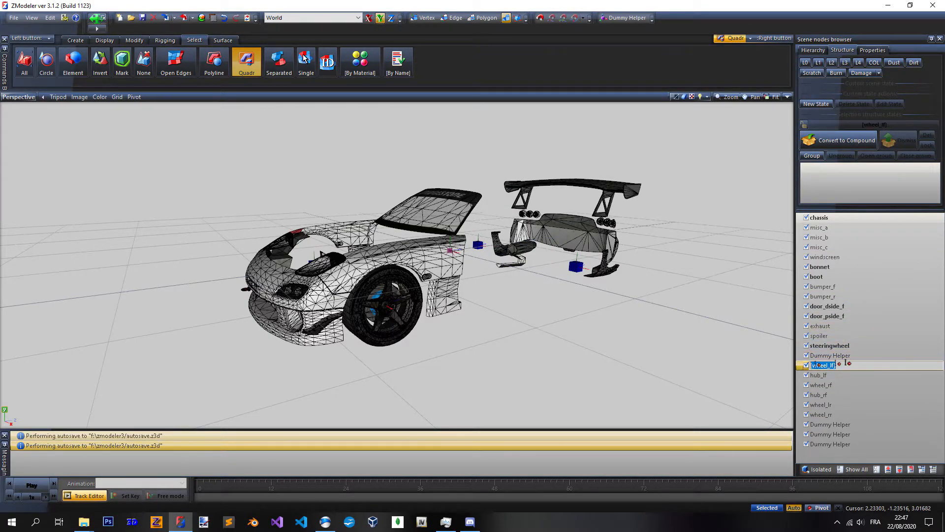
pyautogui.press('Escape')
pyautogui.doubleClick(886, 356)
pyautogui.hotkey('ctrl', 'v')
pyautogui.press('Return')
pyautogui.click(847, 355)
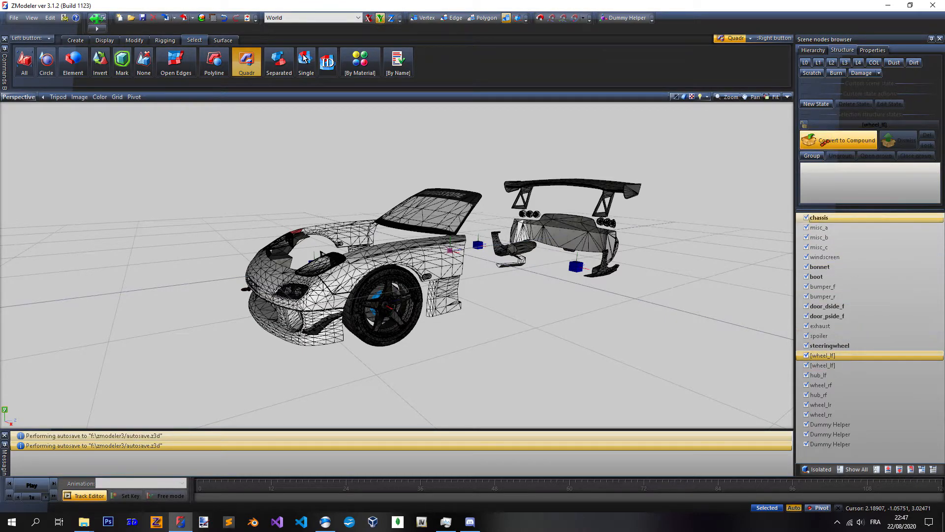
# - Convert the [wheel_lf] dummy helper to a compound node and add the [wheel_lf] mesh as its L0 state
pyautogui.click(827, 140)
pyautogui.click(804, 124)
pyautogui.click(803, 62)
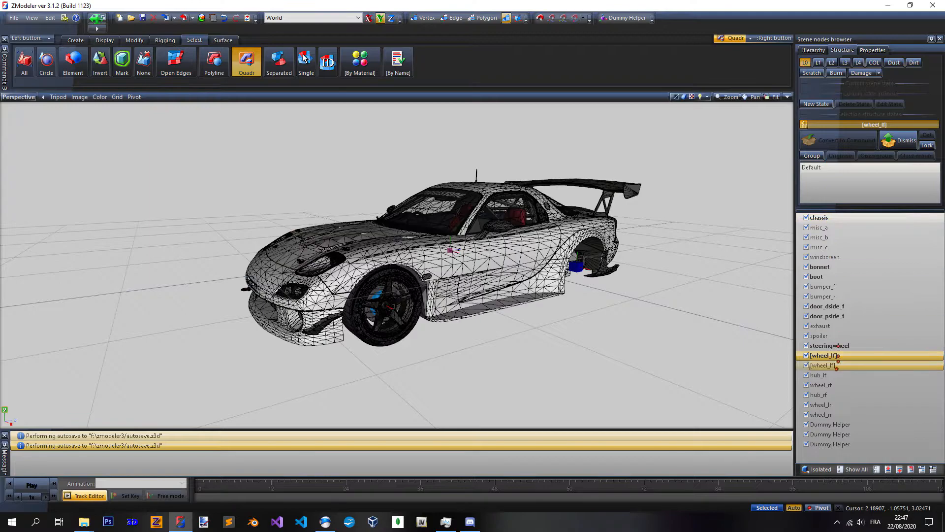
pyautogui.moveTo(833, 367); pyautogui.dragTo(832, 178)
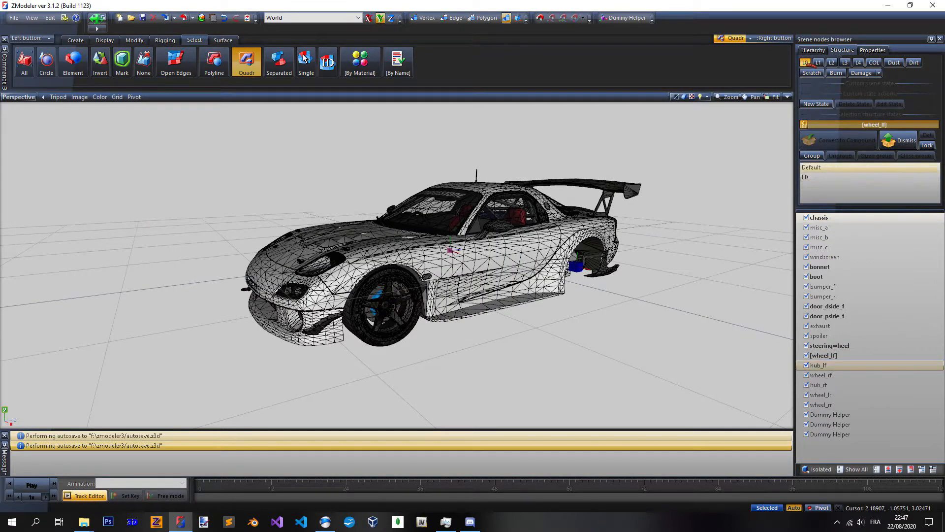
pyautogui.click(805, 63)
pyautogui.click(804, 124)
# - Isolate the [wheel_lf] compound node and display its L0 state
pyautogui.moveTo(680, 183); pyautogui.dragTo(673, 303, button='middle')
pyautogui.moveTo(823, 357); pyautogui.dragTo(819, 432)
pyautogui.click(819, 469)
pyautogui.moveTo(437, 267); pyautogui.dragTo(513, 235, button='middle')
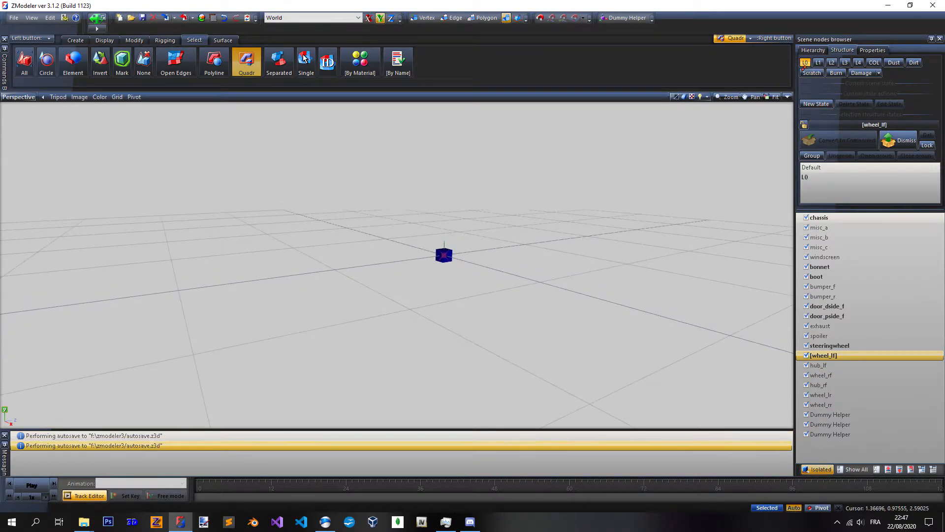
pyautogui.click(805, 64)
pyautogui.scroll(-2, 452, 309)
pyautogui.moveTo(452, 310); pyautogui.dragTo(485, 278, button='middle')
pyautogui.scroll(2, 439, 310)
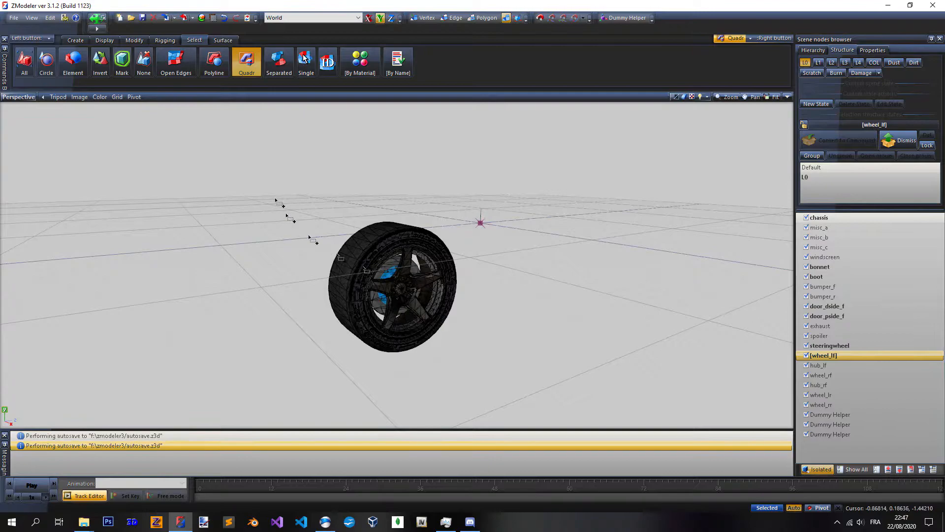
pyautogui.click(104, 40)
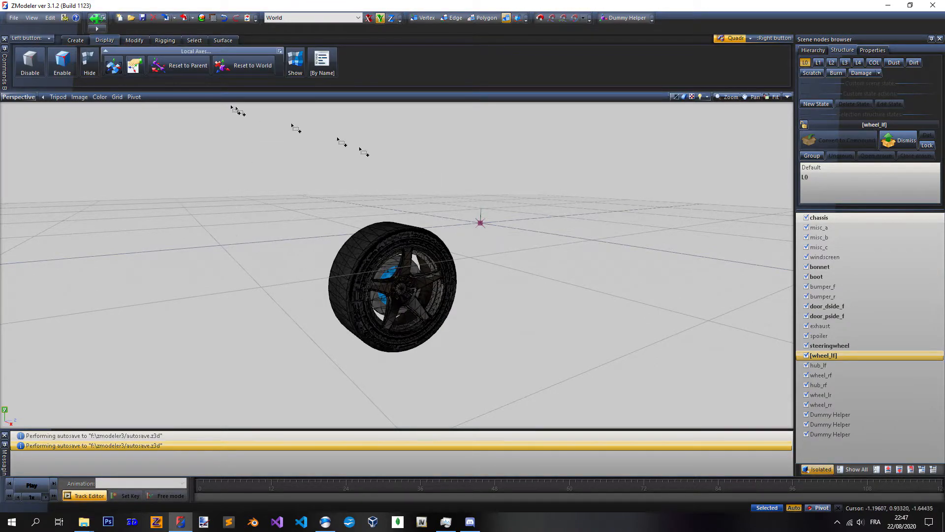
pyautogui.click(113, 65)
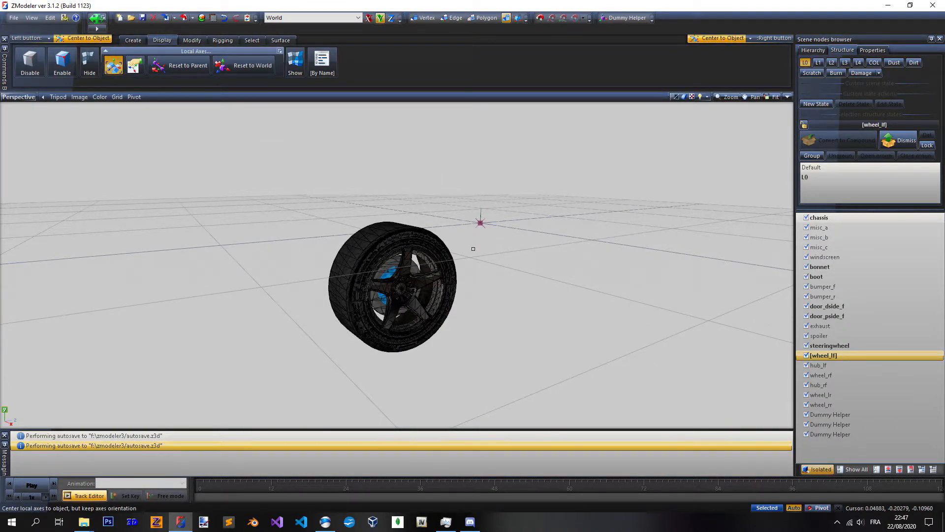
pyautogui.scroll(-3, 461, 255)
pyautogui.scroll(3, 472, 263)
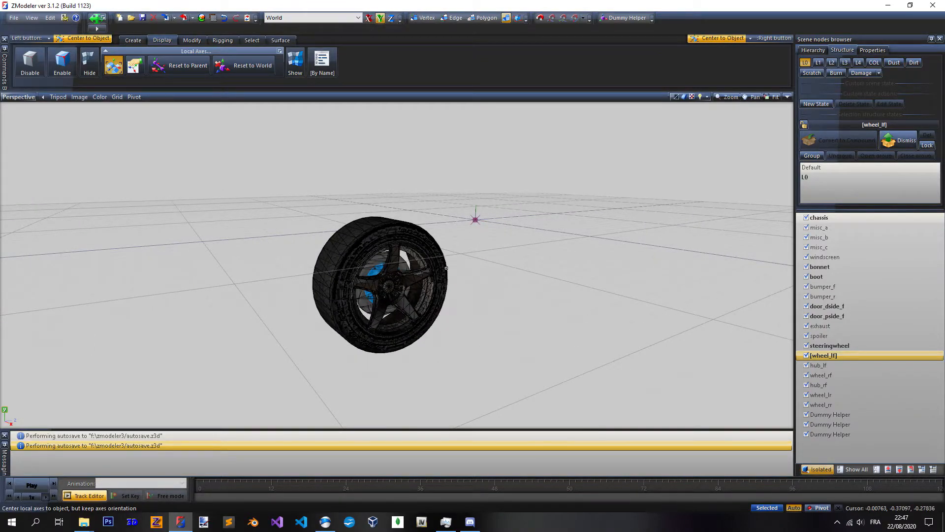
pyautogui.moveTo(413, 249); pyautogui.dragTo(554, 333, button='middle')
pyautogui.click(820, 469)
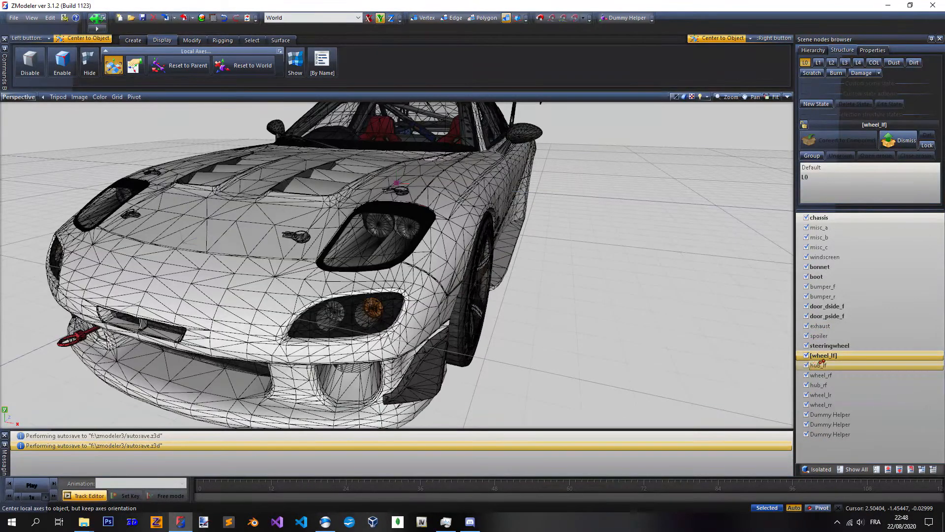
pyautogui.moveTo(828, 365); pyautogui.dragTo(829, 355)
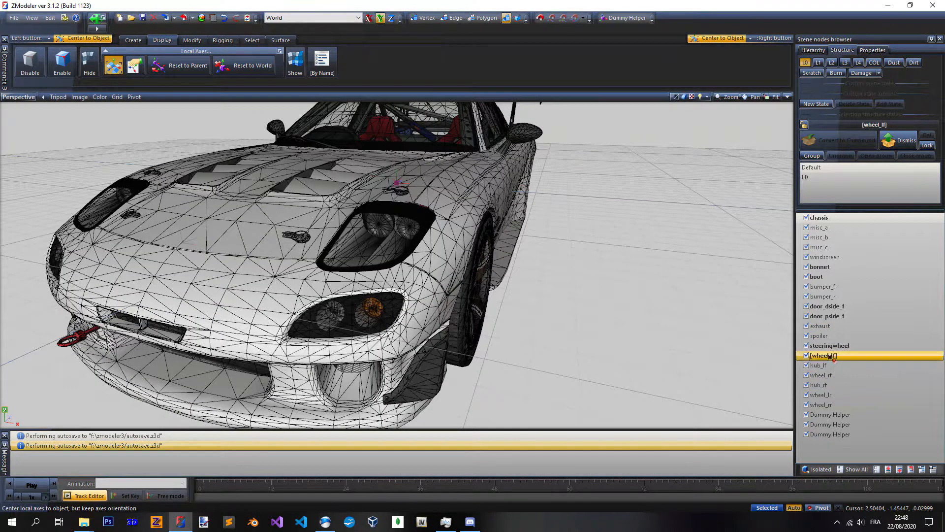
pyautogui.scroll(-3, 512, 276)
pyautogui.moveTo(512, 275); pyautogui.dragTo(445, 290, button='middle')
pyautogui.scroll(-2, 446, 293)
pyautogui.scroll(2, 445, 293)
pyautogui.click(114, 64)
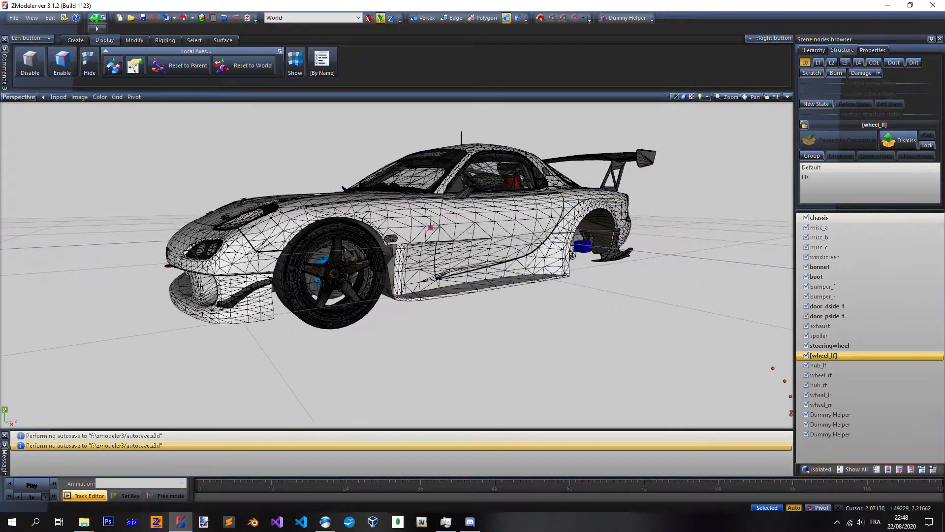
# - Isolate the [wheel_lf] compound node and examine where its local axes sit relative to the wheel mesh
pyautogui.click(819, 468)
pyautogui.scroll(3, 325, 237)
pyautogui.scroll(-3, 392, 265)
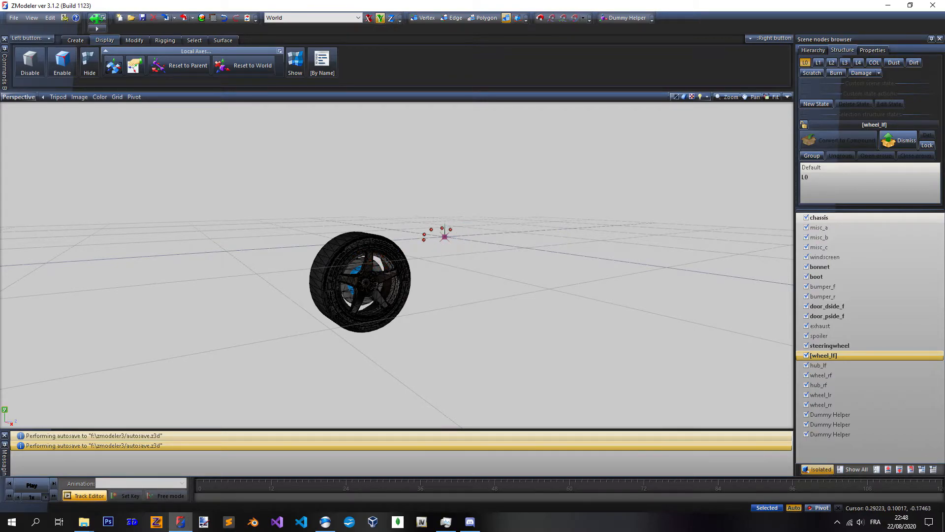
pyautogui.scroll(2, 438, 251)
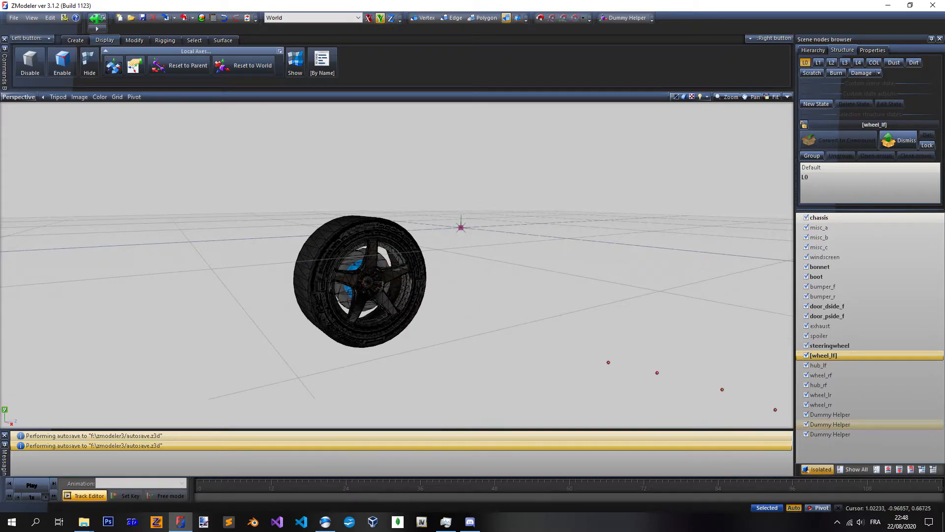
pyautogui.moveTo(563, 290); pyautogui.dragTo(582, 293, button='middle')
pyautogui.scroll(3, 459, 292)
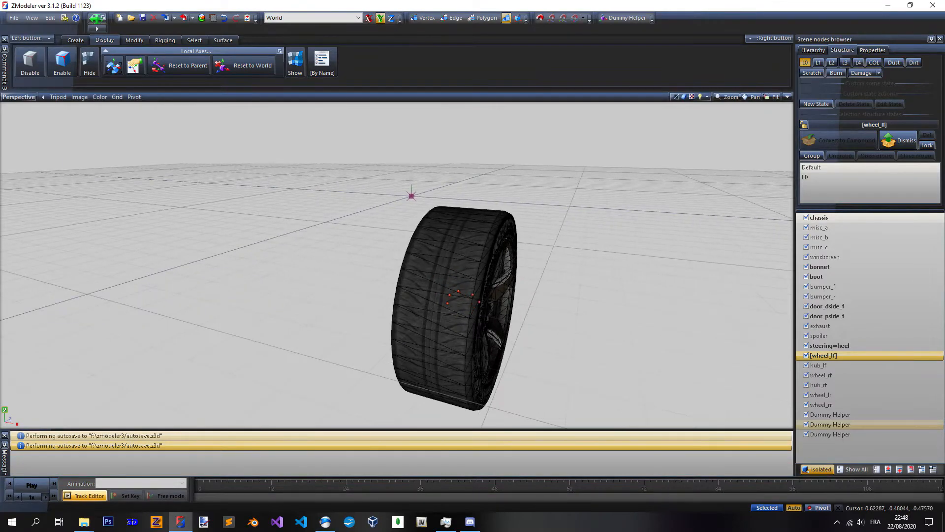
pyautogui.scroll(-3, 446, 293)
pyautogui.click(819, 469)
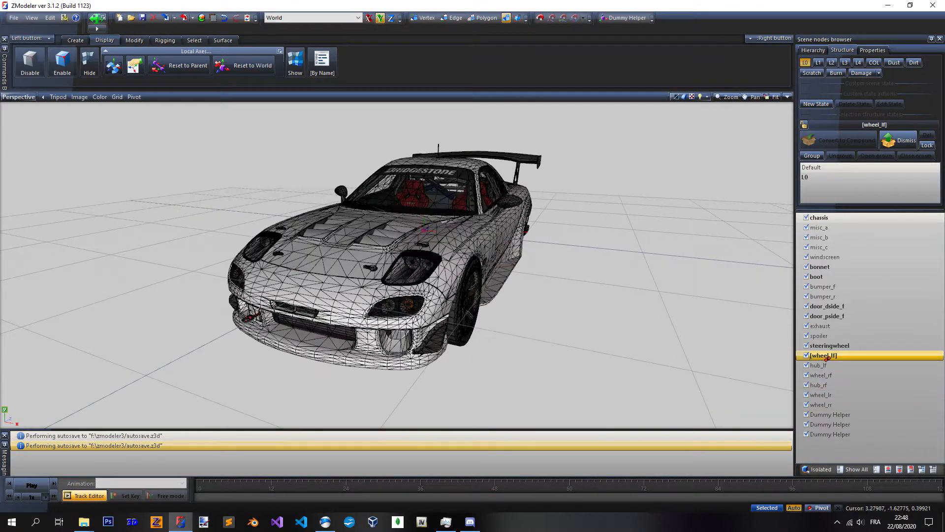
pyautogui.moveTo(834, 356)
pyautogui.mouseDown()
pyautogui.moveTo(838, 374)
pyautogui.moveTo(826, 364)
pyautogui.moveTo(829, 348)
pyautogui.mouseUp()
pyautogui.click(821, 470)
pyautogui.click(832, 355)
pyautogui.scroll(4, 449, 302)
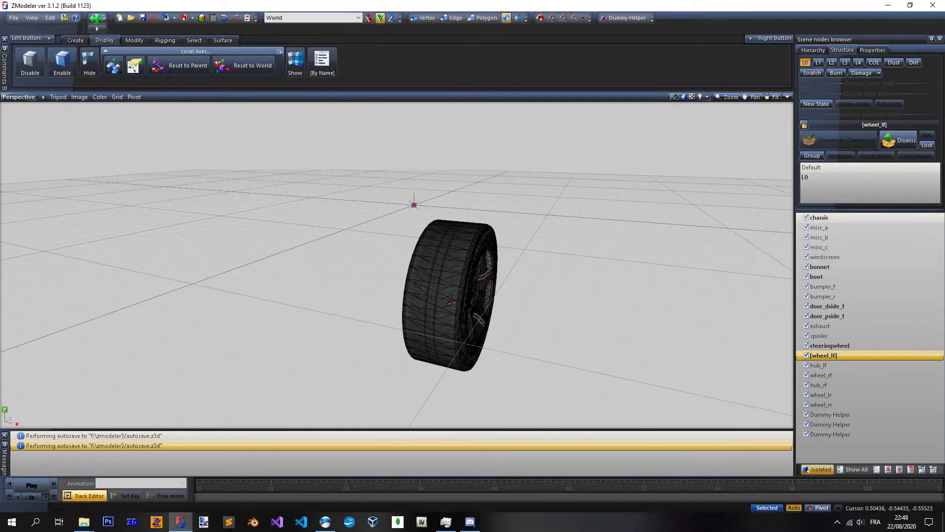
pyautogui.click(485, 18)
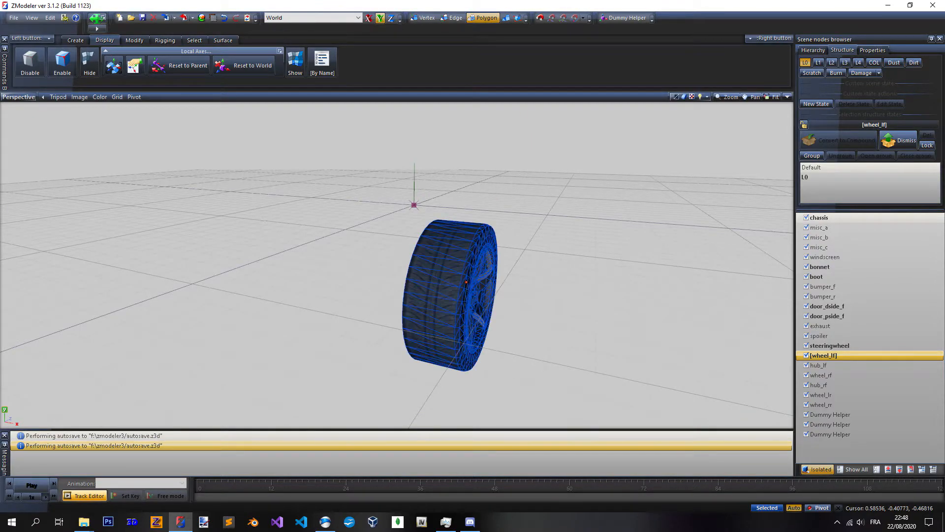
pyautogui.click(506, 18)
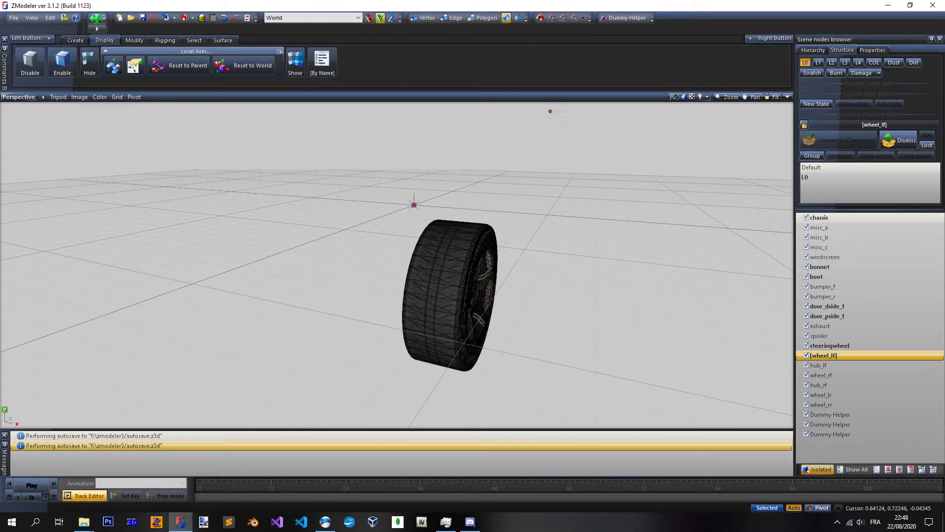
pyautogui.click(473, 18)
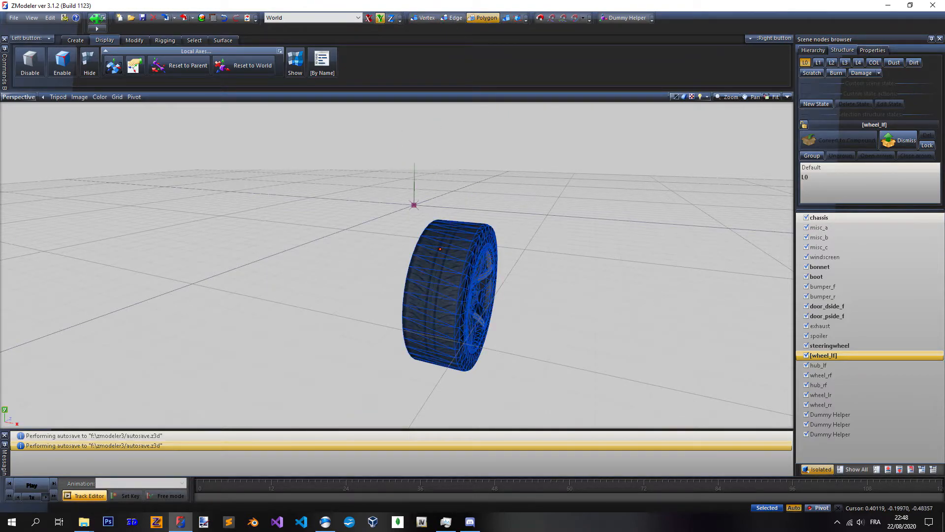
pyautogui.click(506, 18)
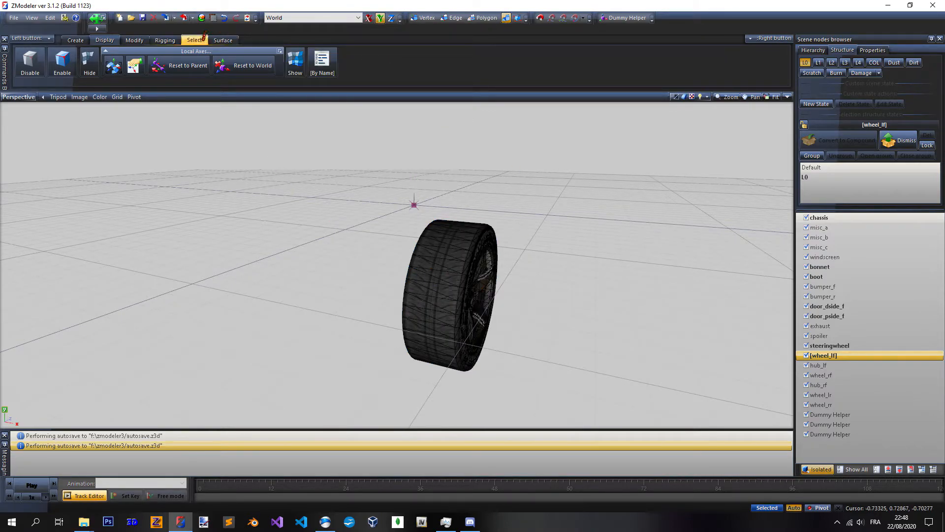
pyautogui.click(136, 41)
pyautogui.click(112, 42)
pyautogui.moveTo(522, 303); pyautogui.dragTo(490, 298, button='middle')
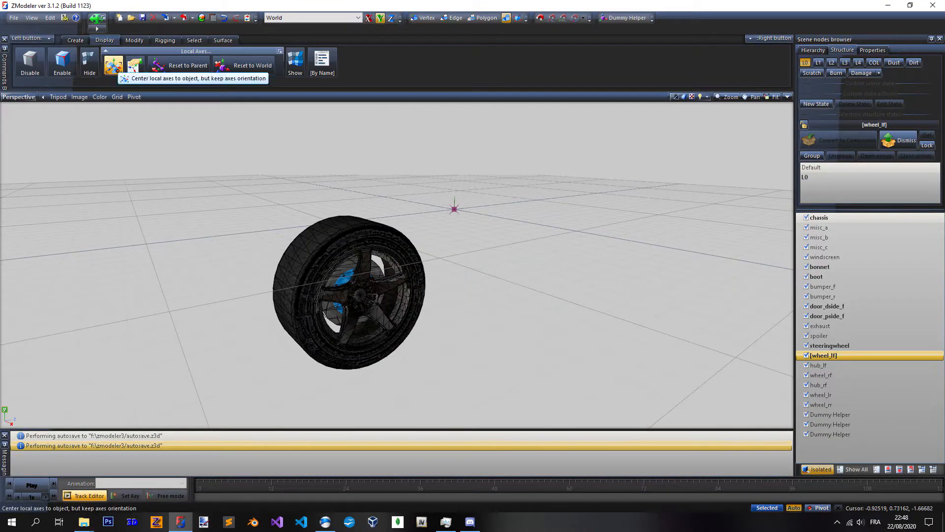
# - Try centering the local axes on the front-left wheel mesh while keeping their orientation, and undo the operation
pyautogui.click(113, 64)
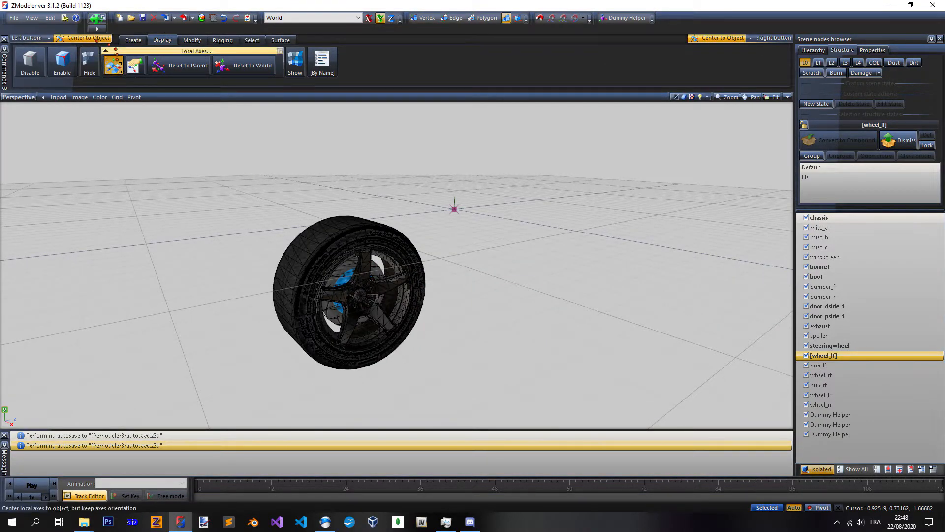
pyautogui.click(361, 232)
pyautogui.moveTo(423, 252); pyautogui.dragTo(450, 219, button='middle')
pyautogui.scroll(3, 394, 256)
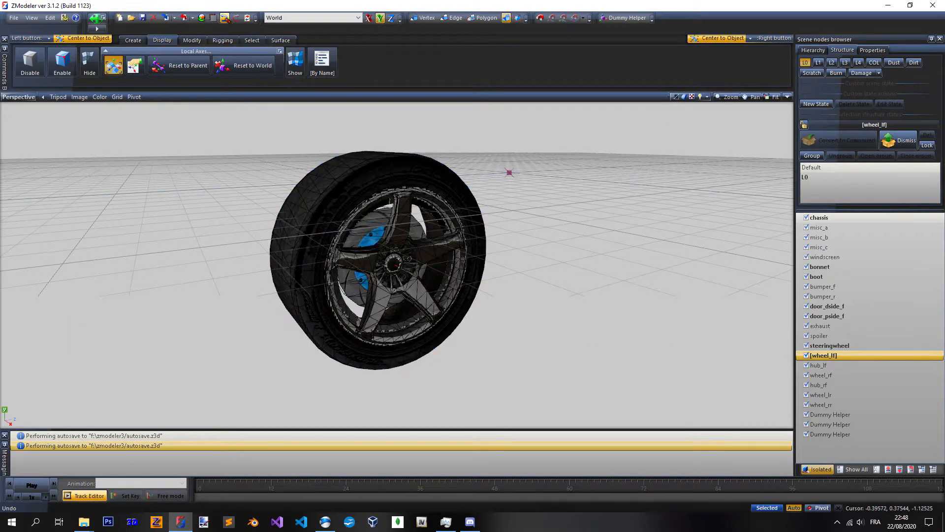
pyautogui.click(224, 17)
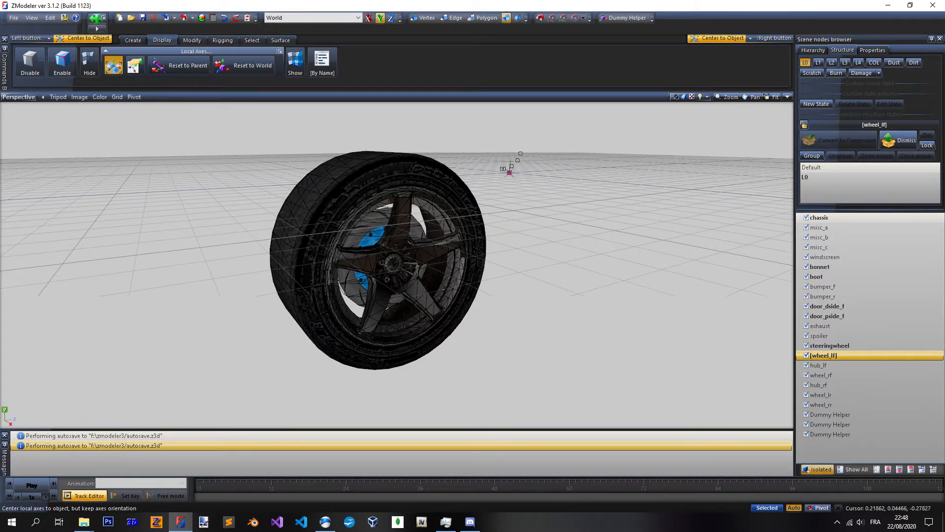
# - Center the local axes on the front-left wheel mesh while keeping their orientation
pyautogui.moveTo(502, 242); pyautogui.dragTo(417, 306, button='middle')
pyautogui.scroll(-3, 425, 305)
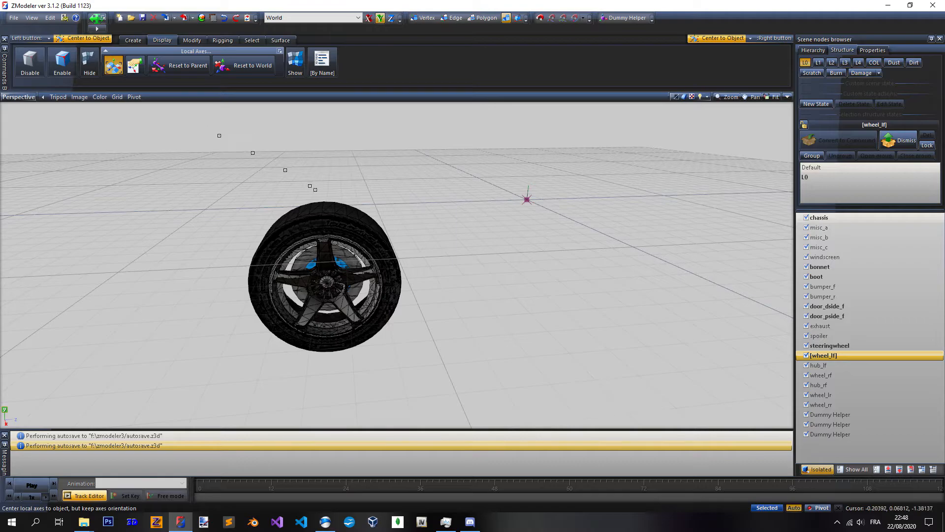
pyautogui.click(346, 219)
pyautogui.scroll(3, 345, 220)
pyautogui.moveTo(345, 219); pyautogui.dragTo(424, 197, button='middle')
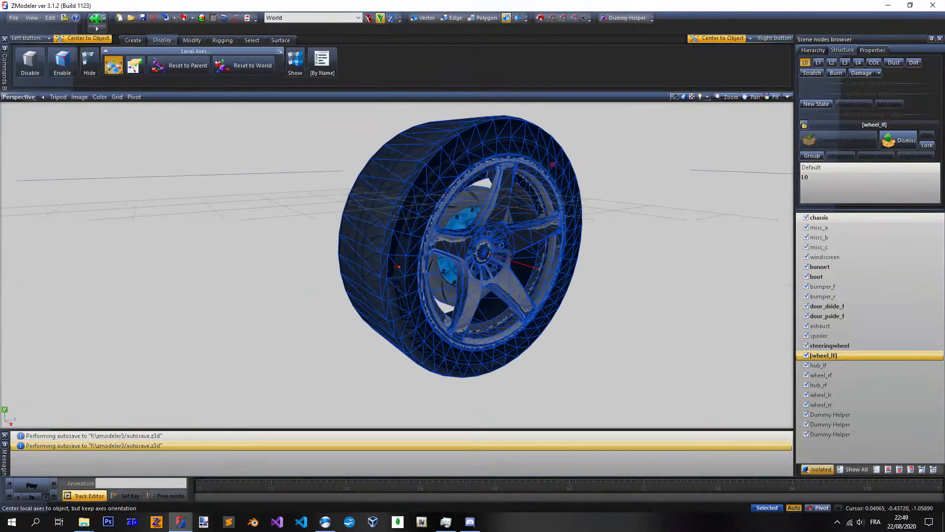
pyautogui.scroll(3, 481, 251)
pyautogui.scroll(-5, 630, 294)
pyautogui.moveTo(376, 246); pyautogui.dragTo(362, 216, button='middle')
pyautogui.click(114, 67)
# - Turn off isolation of the [wheel_lf] node to display the whole car again
pyautogui.scroll(-3, 341, 325)
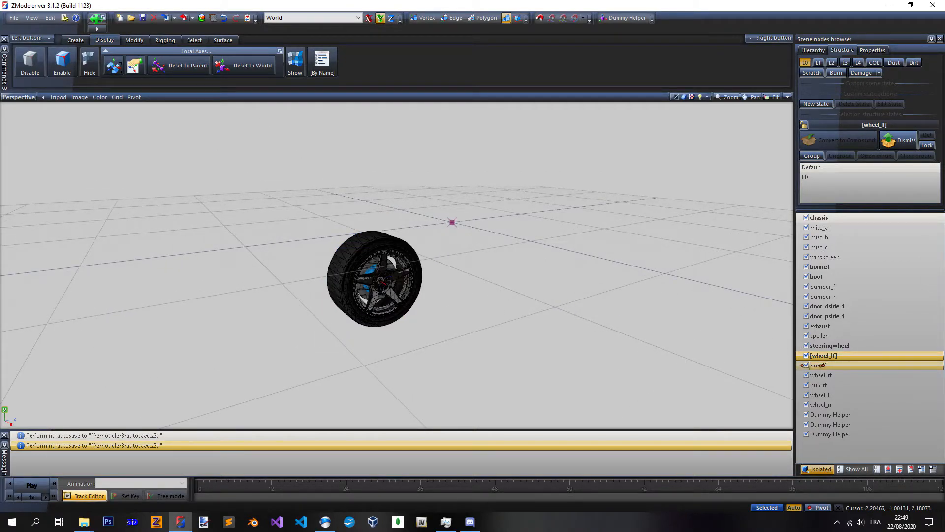
pyautogui.scroll(2, 456, 264)
pyautogui.scroll(-1, 398, 295)
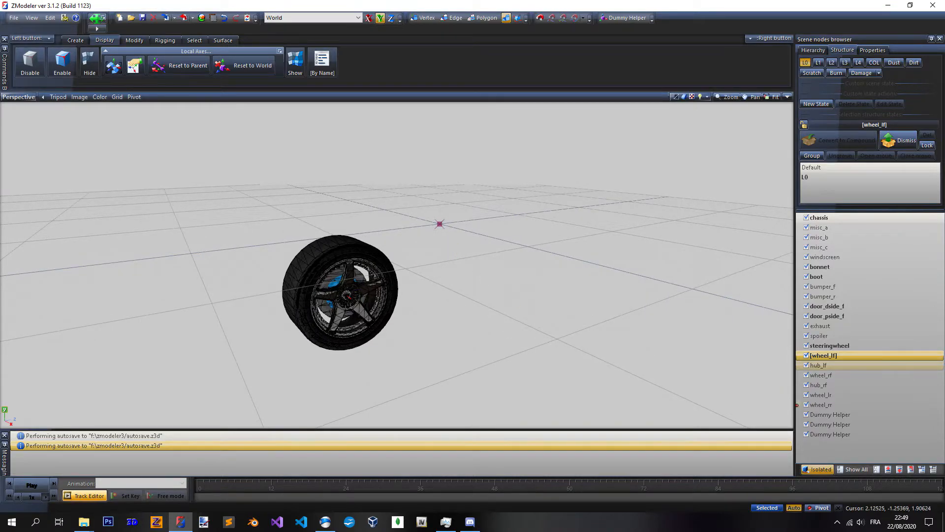
pyautogui.click(819, 468)
pyautogui.moveTo(501, 269)
pyautogui.mouseDown(button='middle')
pyautogui.moveTo(557, 264)
pyautogui.moveTo(503, 265)
pyautogui.mouseUp(button='middle')
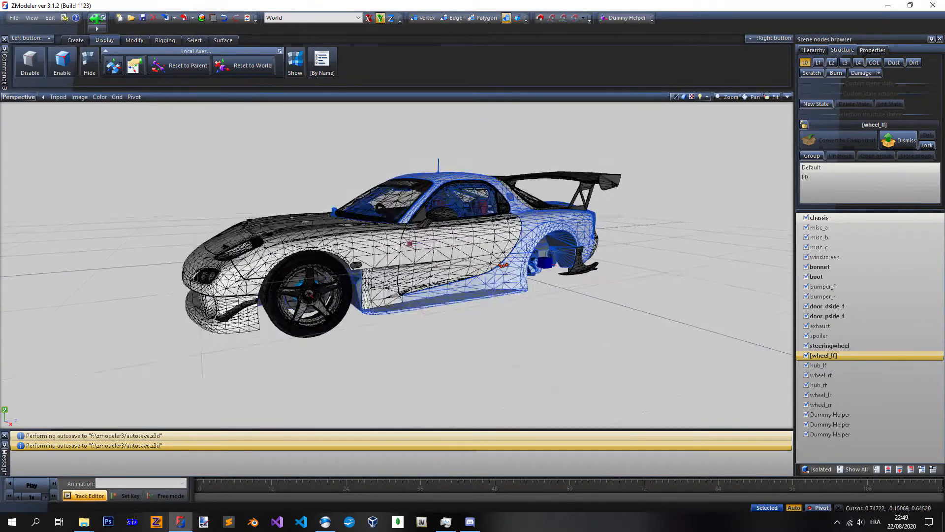
# - Delete two of the three leftover dummy helpers listed below wheel_rr
pyautogui.click(830, 414)
pyautogui.rightClick(837, 415)
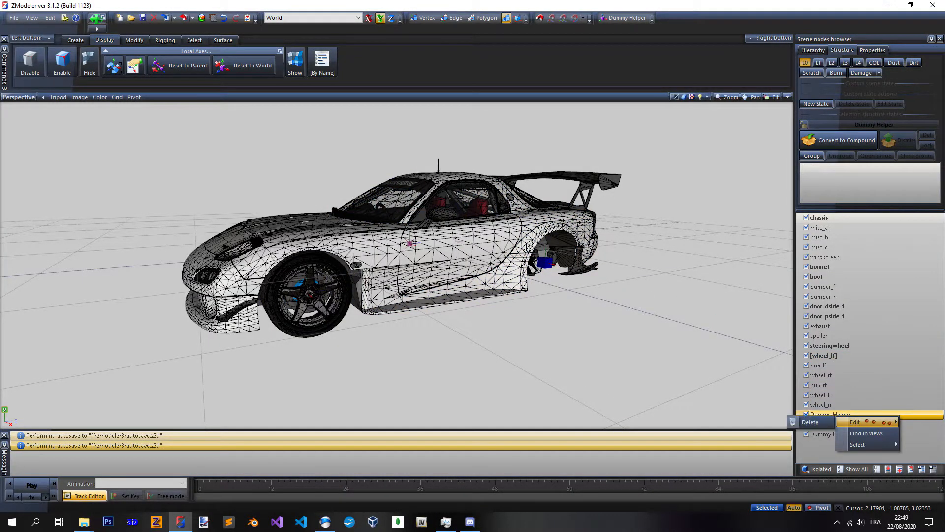
pyautogui.click(823, 421)
pyautogui.click(828, 416)
pyautogui.rightClick(831, 417)
pyautogui.moveTo(855, 423)
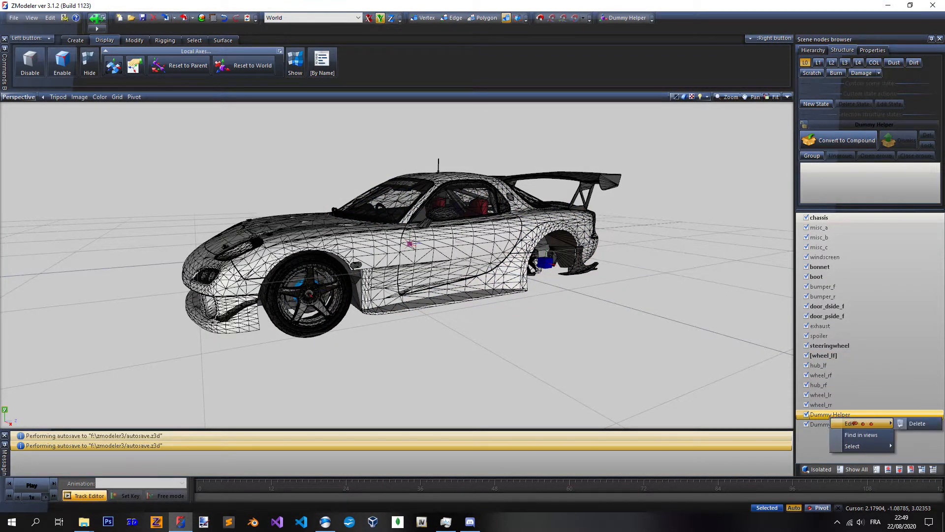
pyautogui.click(916, 423)
# - Move the remaining dummy helper above chassis in the node list and rename it rx7-tuned
pyautogui.moveTo(835, 415); pyautogui.dragTo(835, 211)
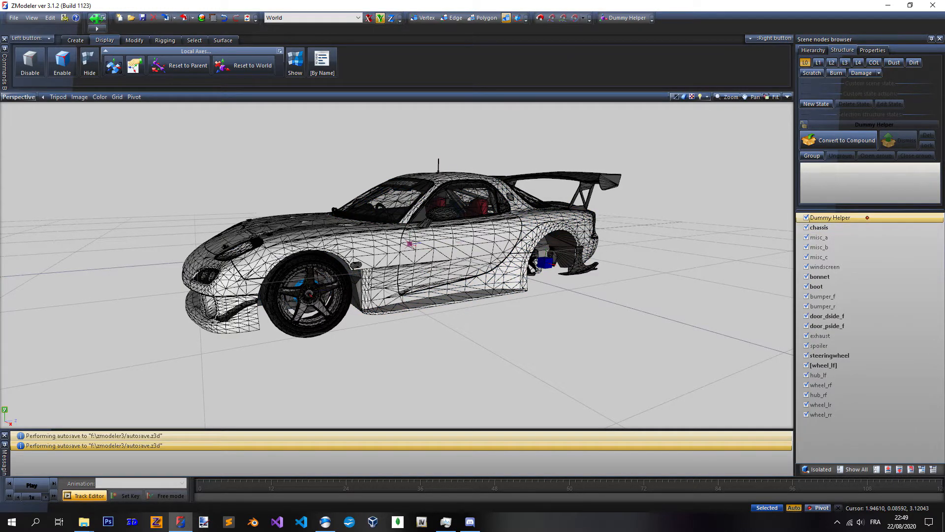
pyautogui.click(867, 217)
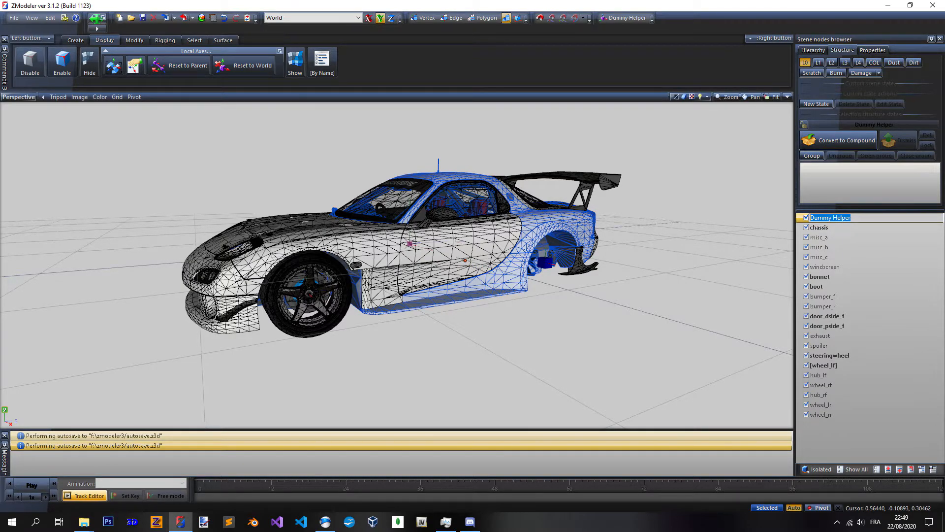
pyautogui.write('rx7-tuned')
pyautogui.press('Return')
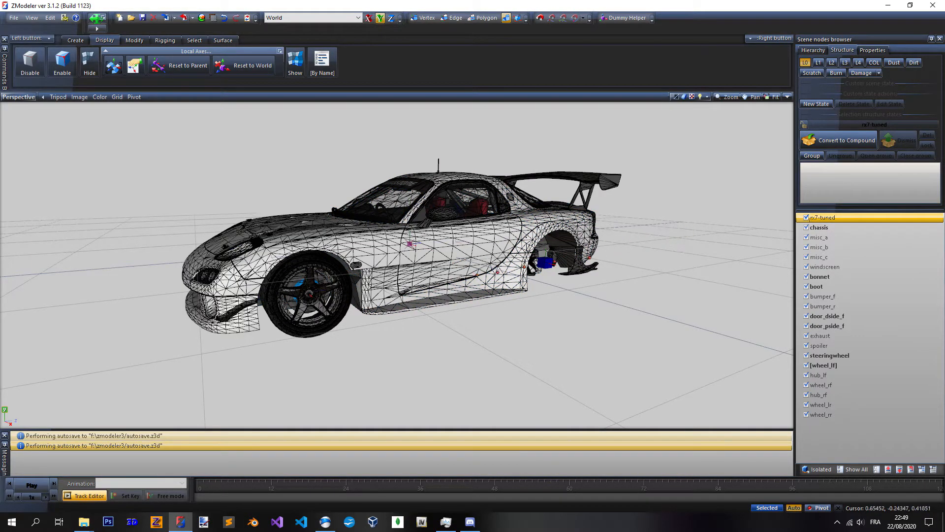
pyautogui.scroll(-2, 446, 275)
pyautogui.scroll(2, 446, 275)
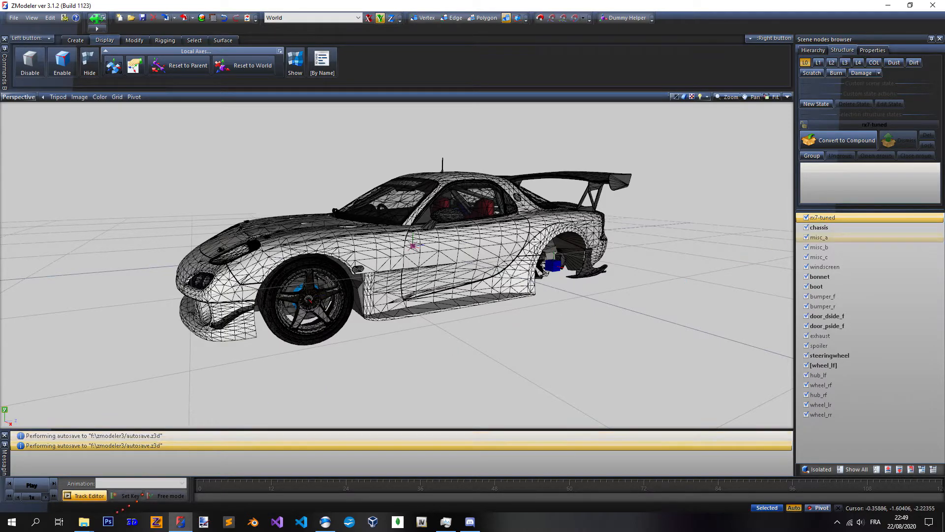
# - In File Explorer, find car.obj and car.mtl in F:\truc gta 5\2015 ER34 D1GP Ken Nomura, select both, and return to ZModeler
pyautogui.moveTo(84, 523)
pyautogui.click(169, 480)
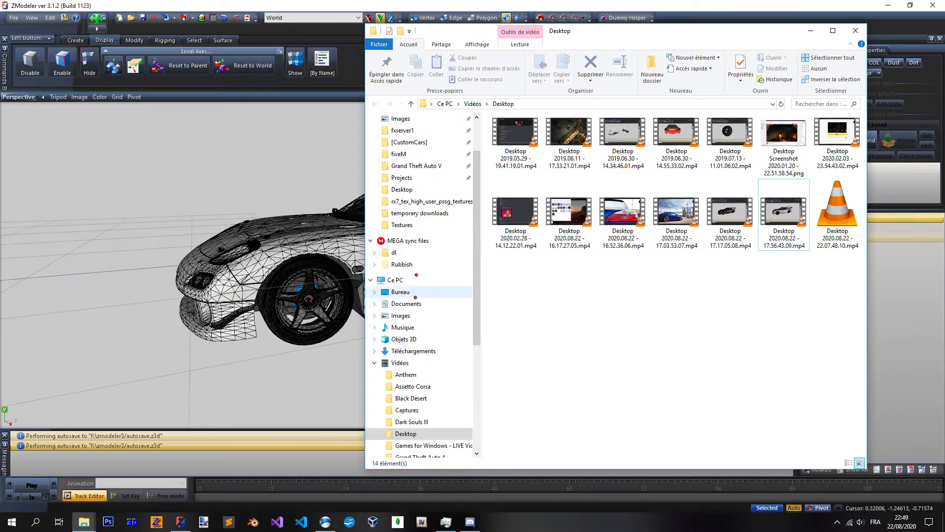
pyautogui.scroll(-4, 418, 360)
pyautogui.click(416, 382)
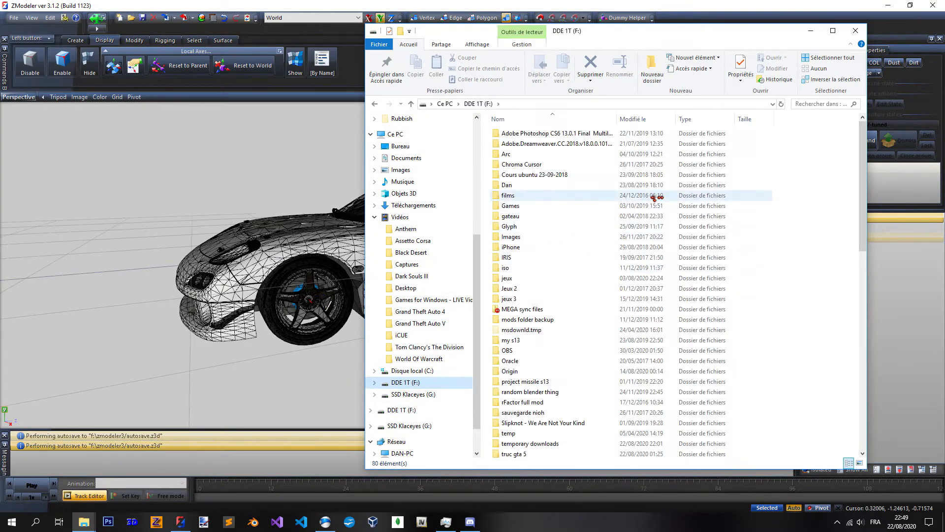
pyautogui.doubleClick(566, 443)
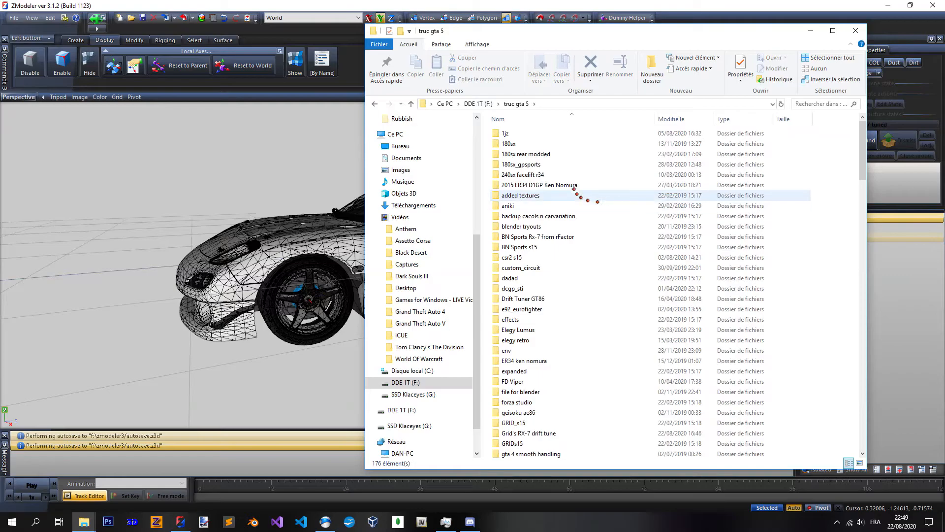
pyautogui.doubleClick(566, 185)
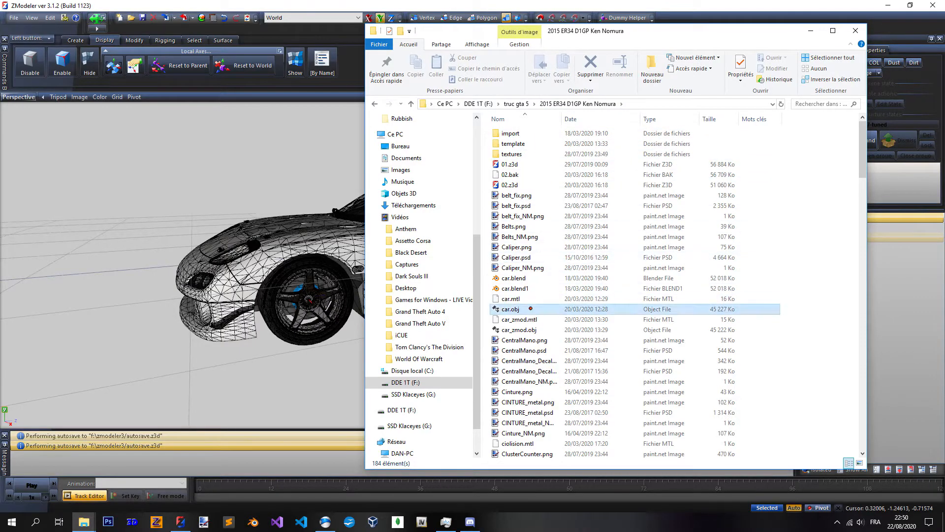
pyautogui.click(530, 309)
pyautogui.keyDown('ctrl'); pyautogui.click(512, 298); pyautogui.keyUp('ctrl')
pyautogui.moveTo(665, 37); pyautogui.dragTo(506, 41)
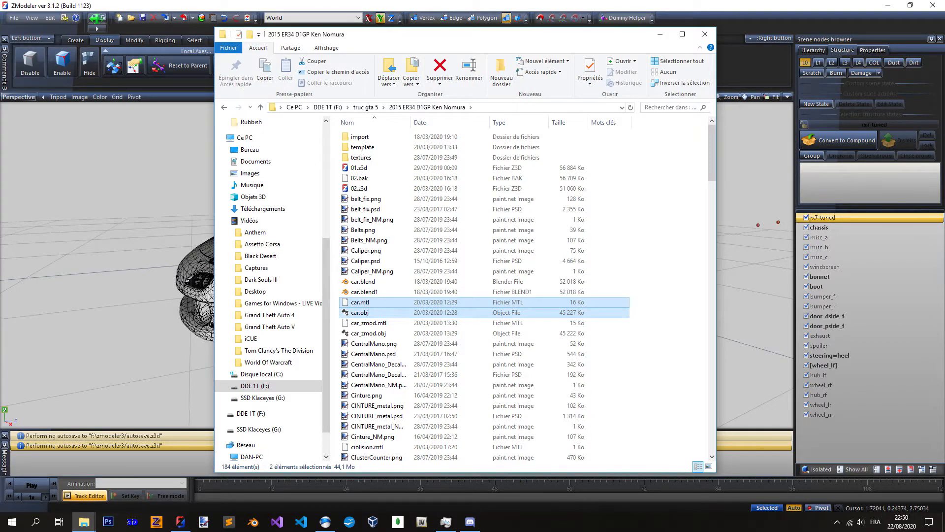
pyautogui.click(660, 37)
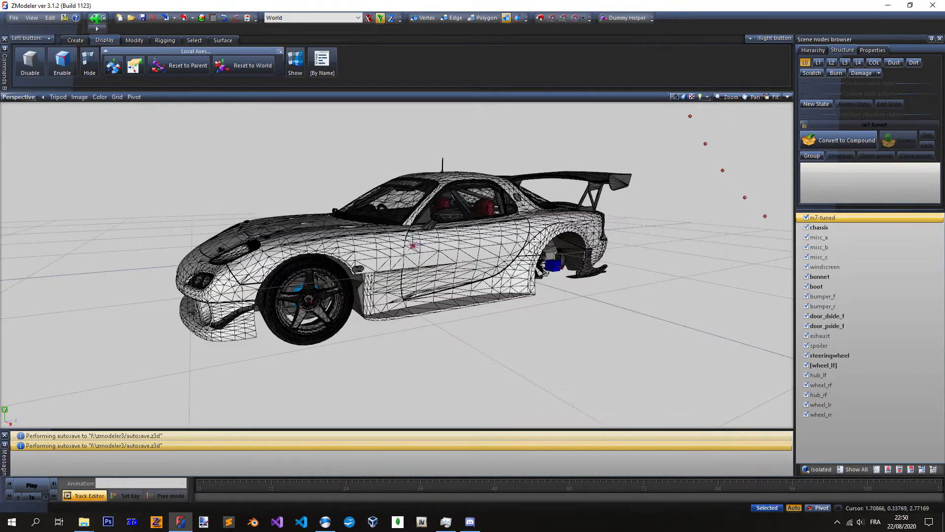
# - Make the chassis node a child of rx7-tuned and expand rx7-tuned to show it
pyautogui.click(822, 218)
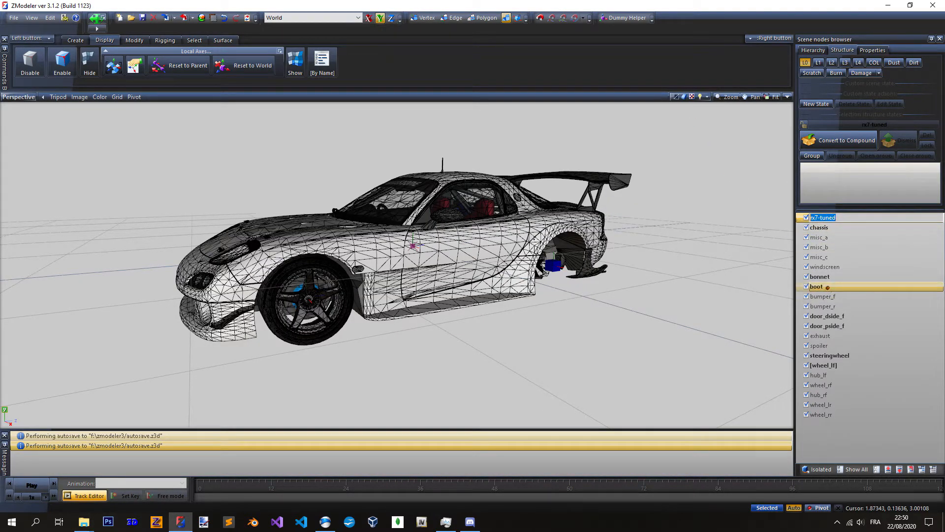
pyautogui.click(833, 229)
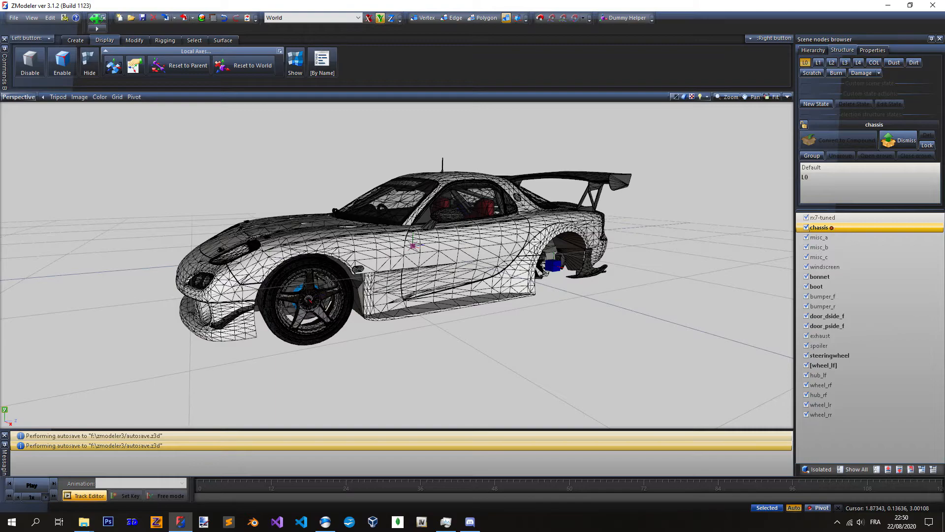
pyautogui.moveTo(828, 227); pyautogui.dragTo(821, 217)
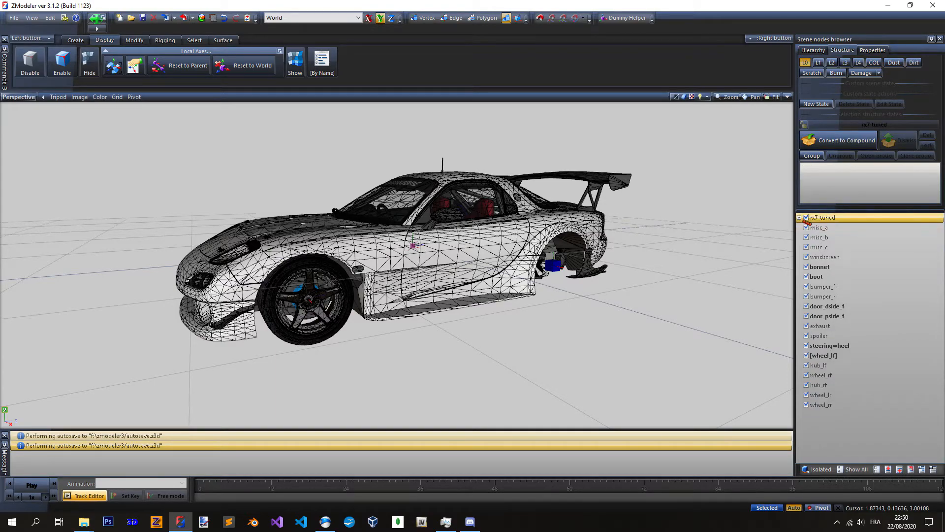
pyautogui.click(843, 227)
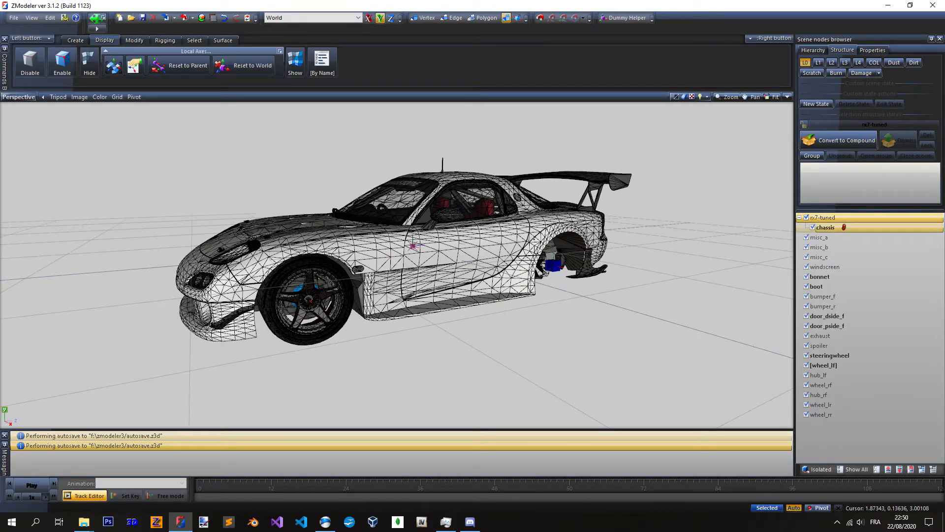
pyautogui.click(848, 217)
pyautogui.click(837, 227)
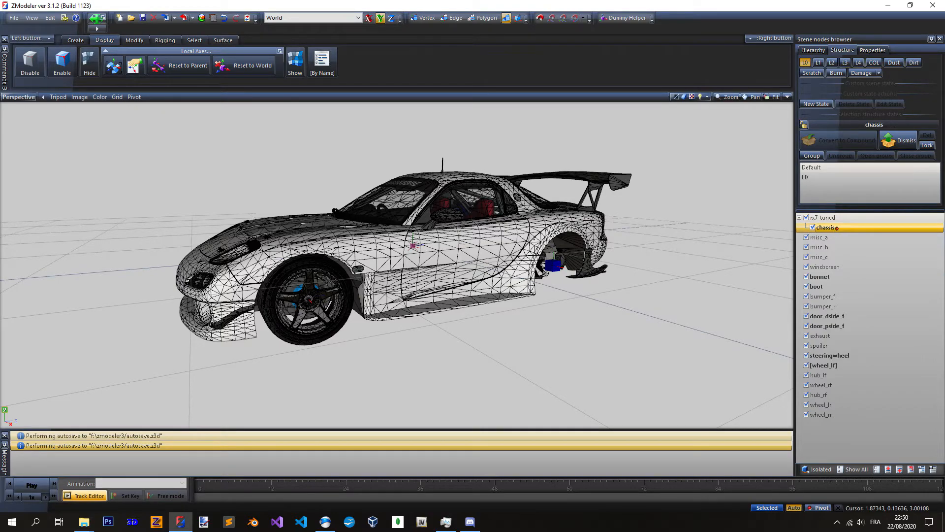
# - Move all nodes from misc_a through wheel_rr under chassis and expand chassis in the hierarchy
pyautogui.click(839, 236)
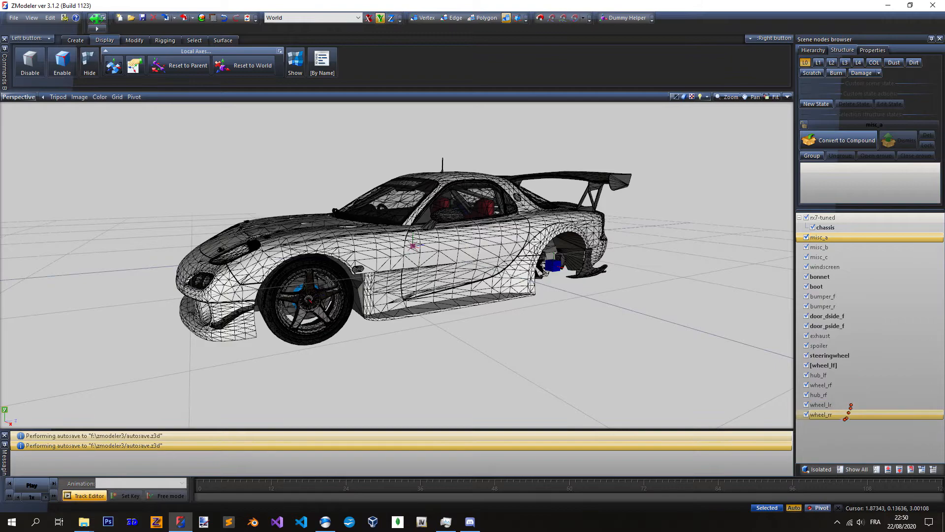
pyautogui.keyDown('shift'); pyautogui.click(839, 416); pyautogui.keyUp('shift')
pyautogui.moveTo(825, 238); pyautogui.dragTo(840, 227)
pyautogui.click(806, 227)
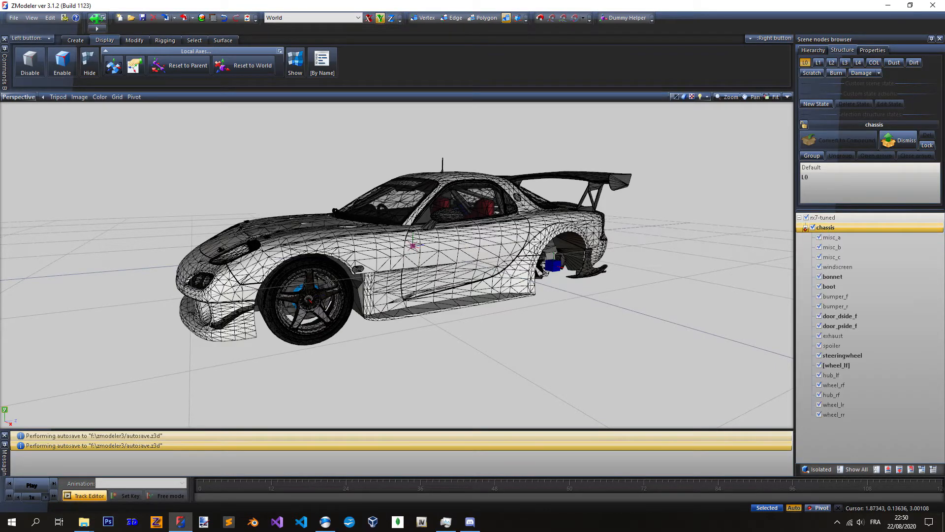
# - Isolate the chassis node to inspect it alone, and turn isolation off to show the whole car again
pyautogui.click(829, 217)
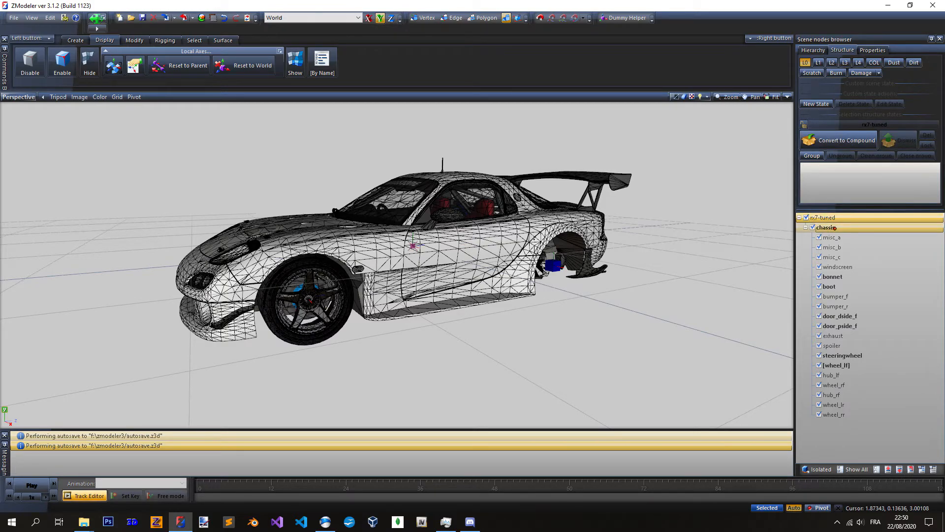
pyautogui.click(835, 228)
pyautogui.click(818, 469)
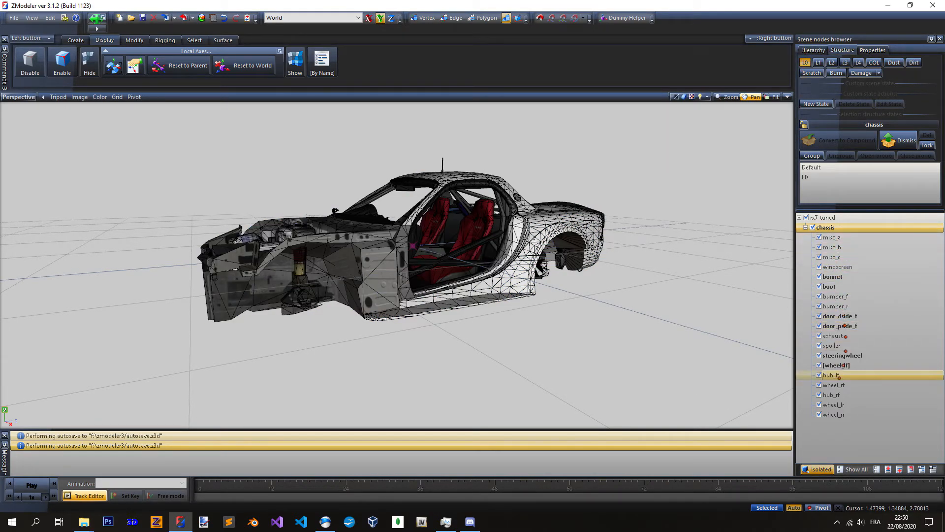
pyautogui.click(819, 469)
pyautogui.moveTo(592, 265); pyautogui.dragTo(512, 252, button='middle')
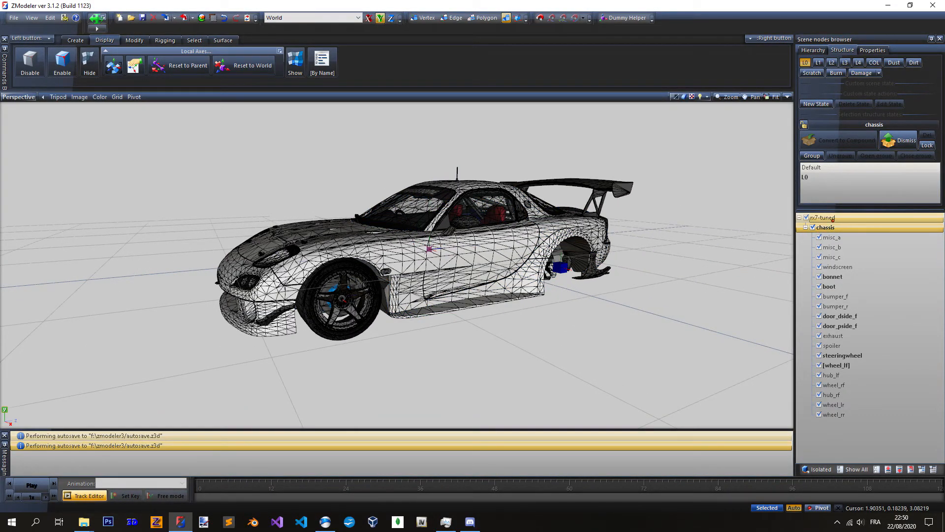
# - Select the windscreen node under chassis and examine the car from the side
pyautogui.click(836, 236)
pyautogui.click(854, 266)
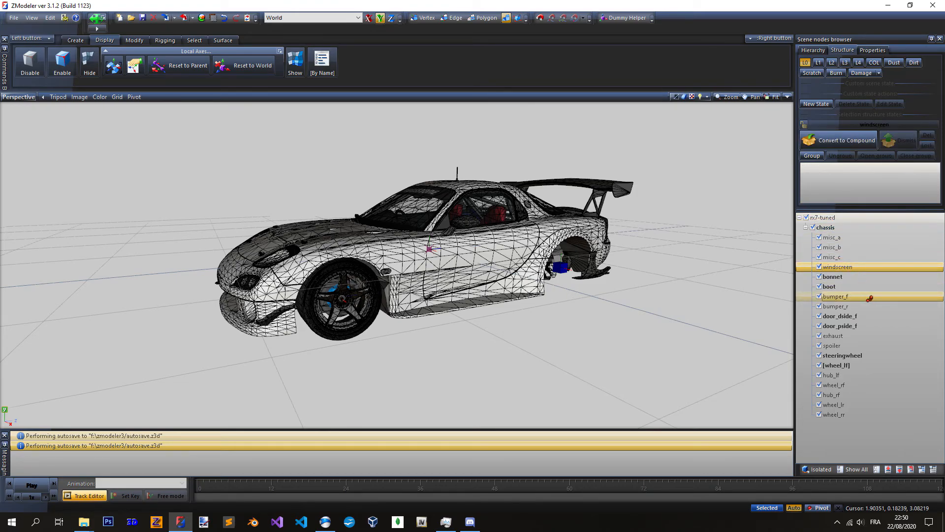
pyautogui.moveTo(658, 276); pyautogui.dragTo(677, 283, button='middle')
pyautogui.moveTo(448, 255); pyautogui.dragTo(446, 259, button='middle')
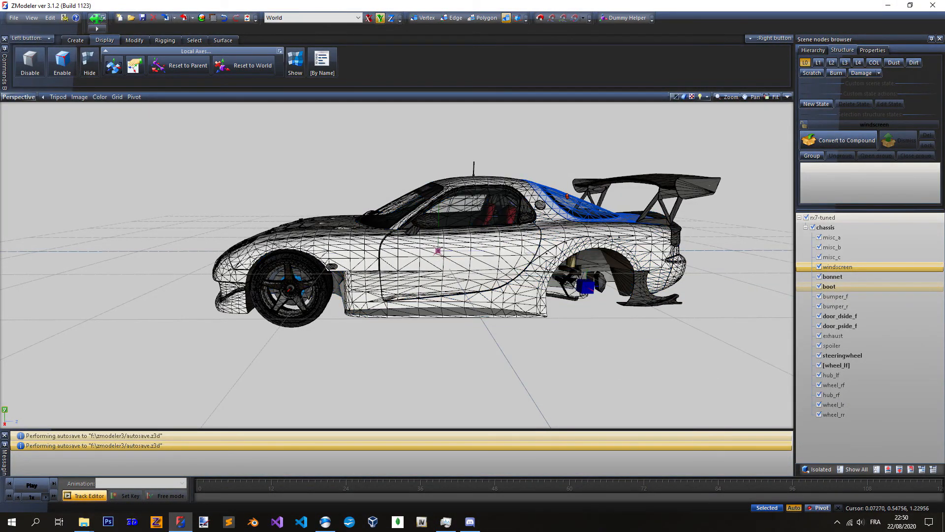